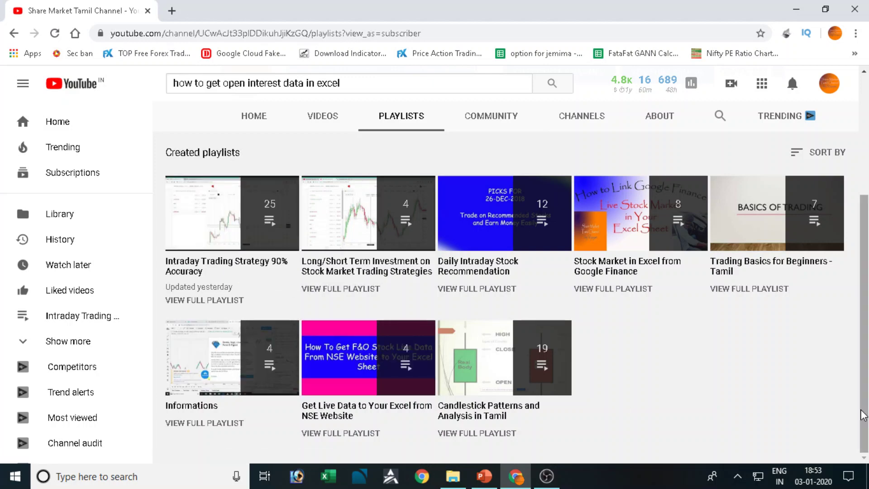
{"action": "scroll", "coordinate": [688, 412], "scroll_direction": "up", "scroll_amount": 4}
{"action": "scroll", "coordinate": [685, 413], "scroll_direction": "down", "scroll_amount": 3}
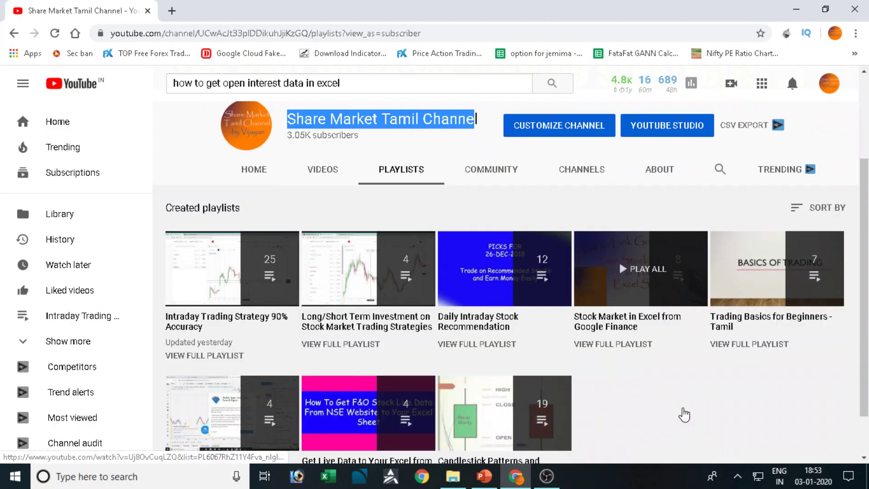
{"action": "left_click", "coordinate": [686, 413]}
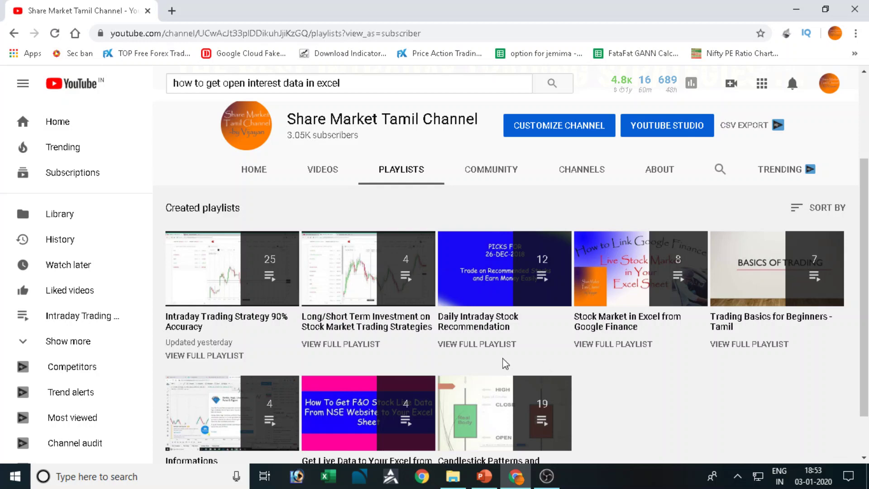
- Open nseindia.com in a new browser tab
{"action": "left_click", "coordinate": [172, 10]}
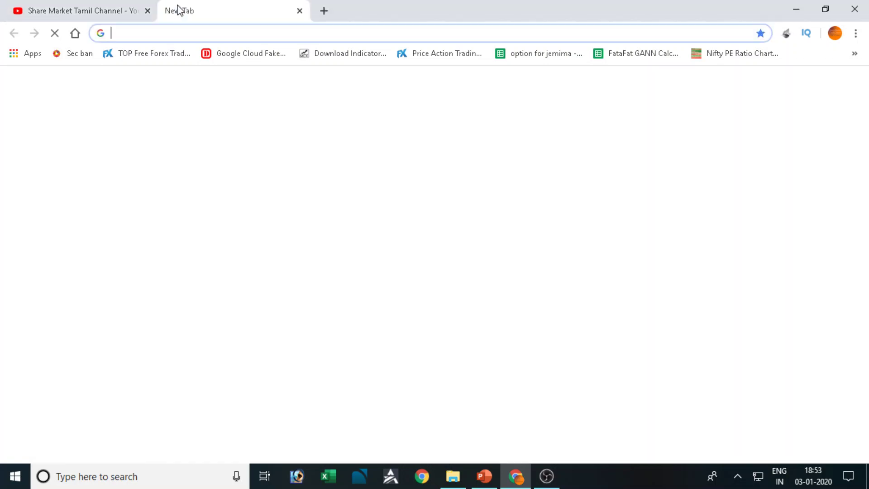
{"action": "type", "text": "nseindia"}
{"action": "key", "text": "BackSpace"}
{"action": "key", "text": "BackSpace"}
{"action": "key", "text": "BackSpace"}
{"action": "key", "text": "BackSpace"}
{"action": "key", "text": "BackSpace"}
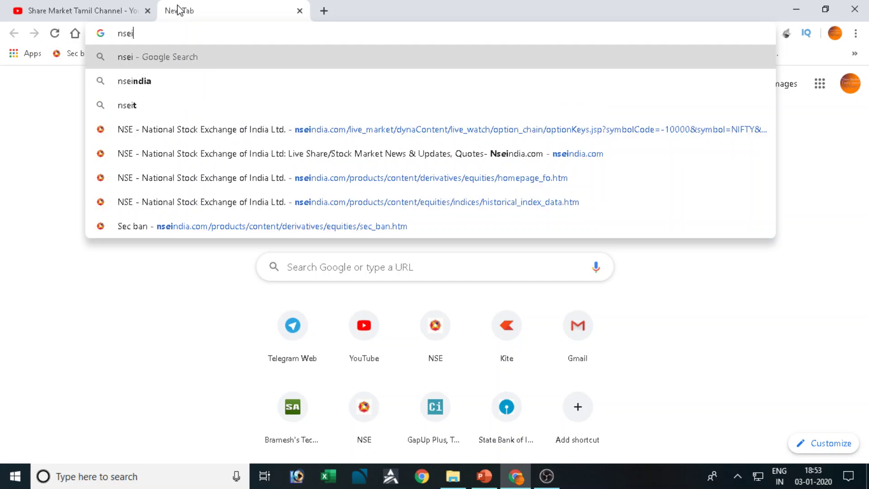
{"action": "type", "text": "ndia"}
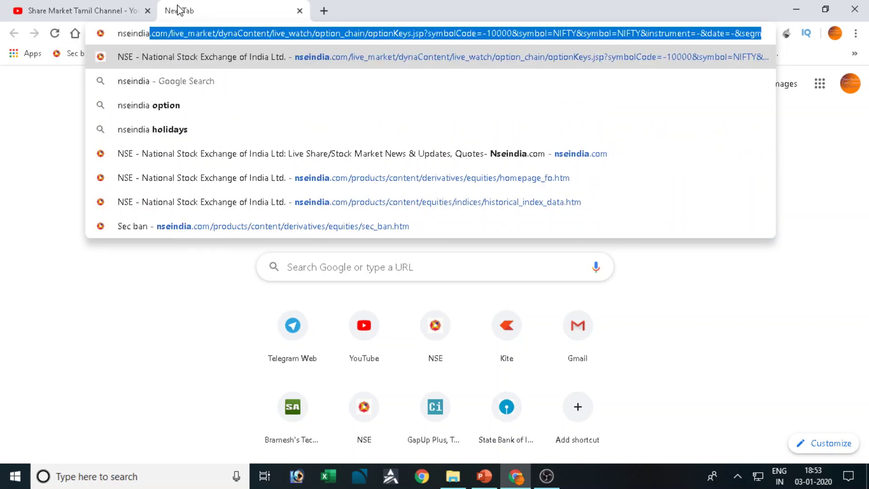
{"action": "key", "text": "Delete"}
{"action": "type", "text": ".com"}
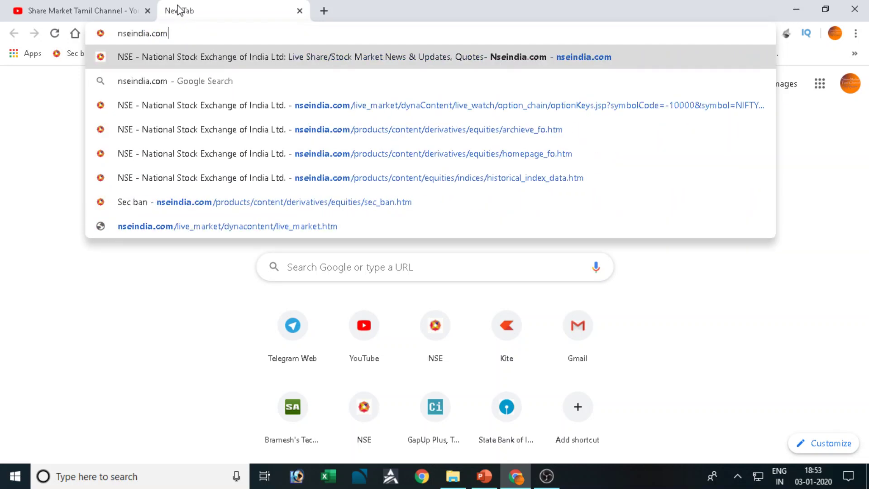
{"action": "key", "text": "Return"}
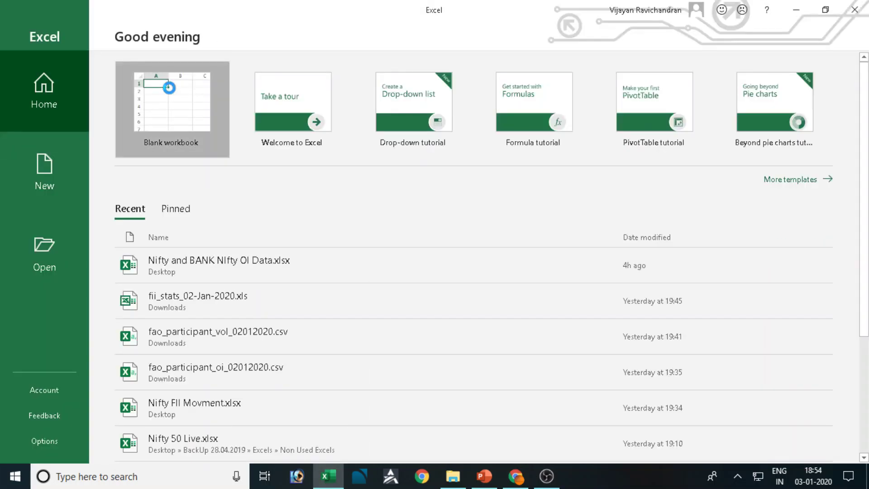
- Create a blank workbook in Excel, and return to the browser to open the old NSE website from its notice link
{"action": "left_click", "coordinate": [169, 87]}
{"action": "left_click", "coordinate": [516, 478]}
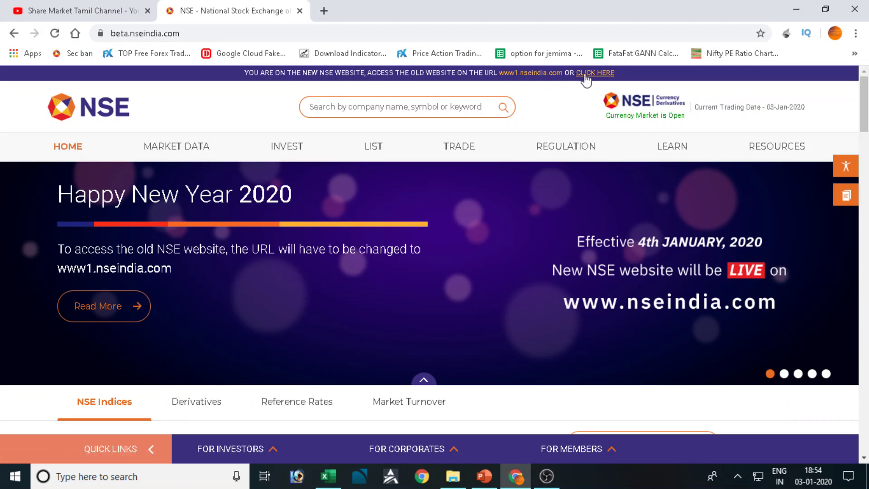
{"action": "left_click", "coordinate": [586, 73]}
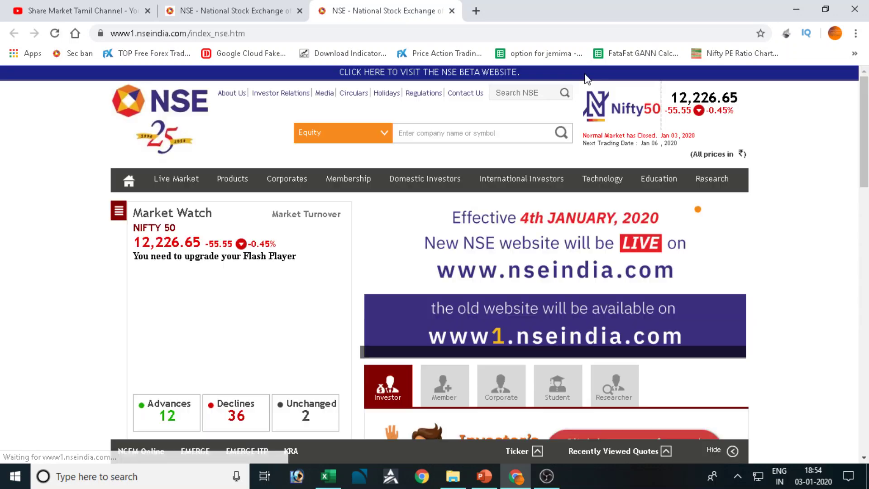
- Look up Nifty 50 (NIFTY) under Equity Derivatives and open its option chain
{"action": "left_click", "coordinate": [384, 132]}
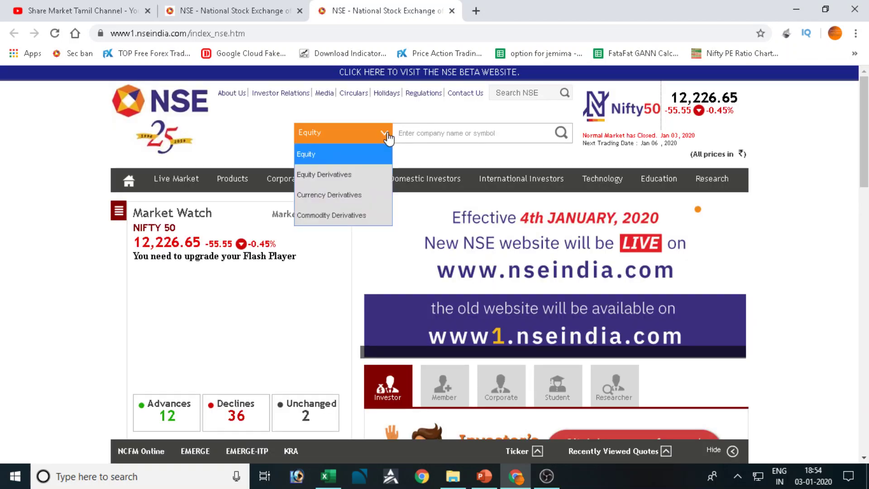
{"action": "left_click", "coordinate": [357, 172]}
{"action": "left_click", "coordinate": [433, 130]}
{"action": "type", "text": "Nifty"}
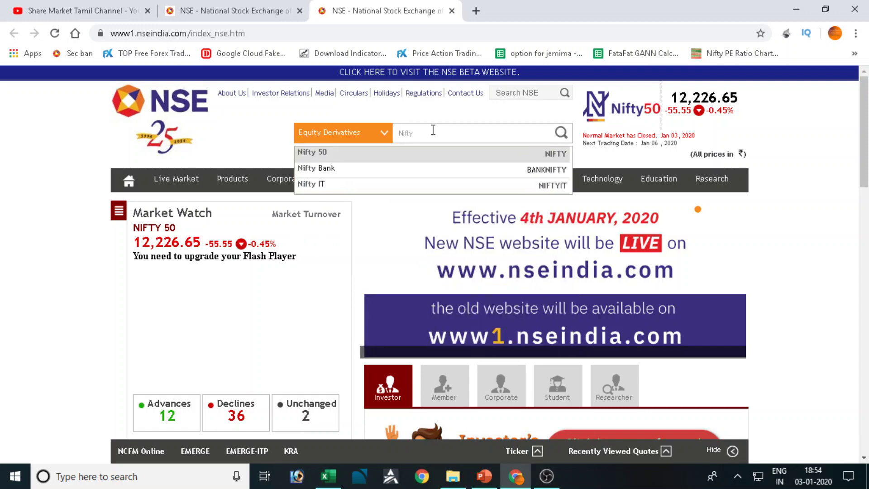
{"action": "left_click", "coordinate": [563, 154]}
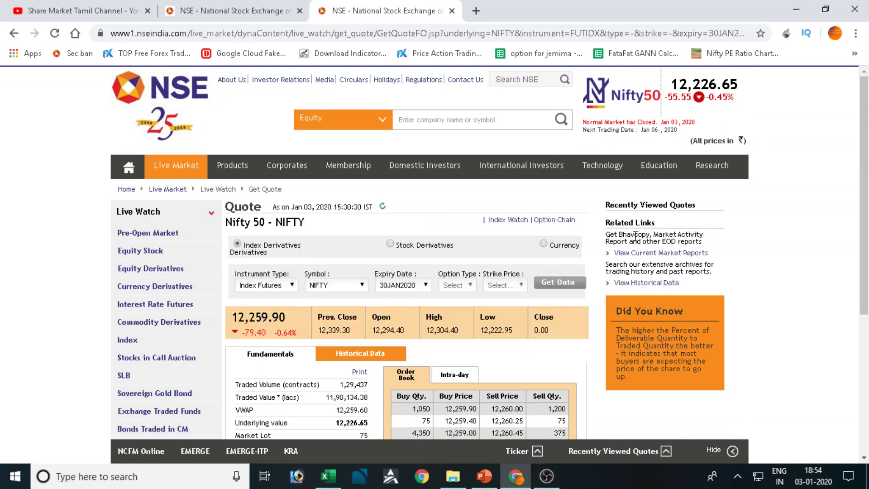
{"action": "left_click", "coordinate": [562, 221]}
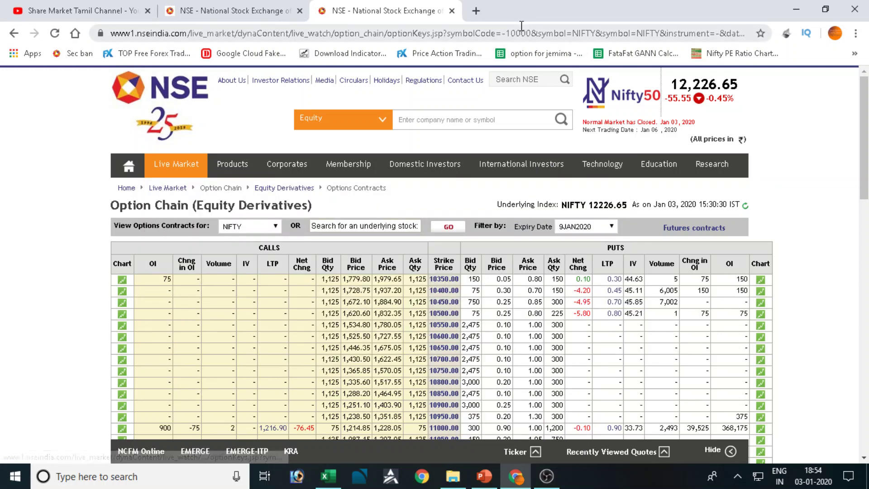
- Remove the www1 prefix from the option chain page's address and load it from nseindia.com
{"action": "left_click", "coordinate": [521, 28]}
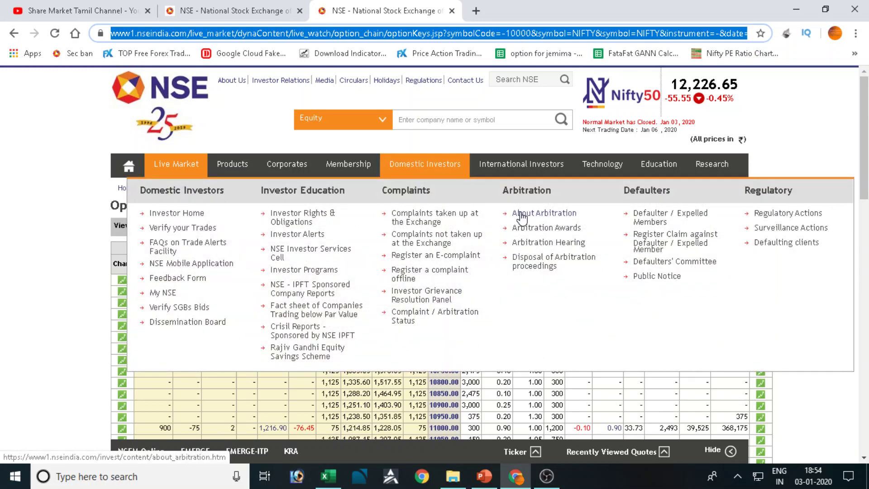
{"action": "left_click", "coordinate": [335, 66]}
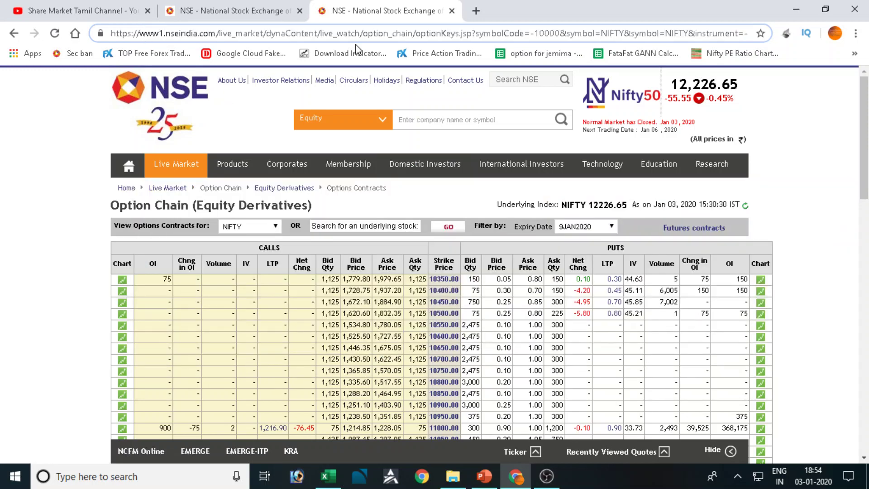
{"action": "key", "text": "BackSpace"}
{"action": "key", "text": "BackSpace"}
{"action": "key", "text": "BackSpace"}
{"action": "key", "text": "BackSpace"}
{"action": "key", "text": "BackSpace"}
{"action": "key", "text": "Return"}
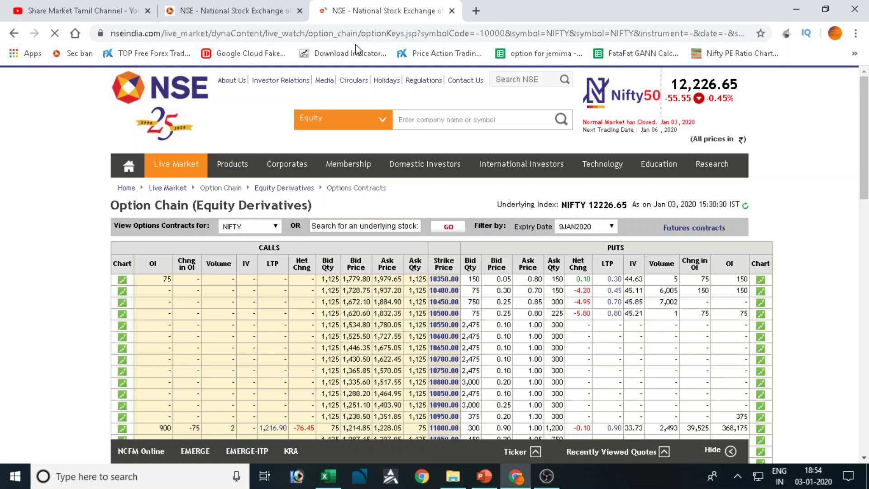
- Reload the NIFTY option chain from its nseindia.com address and copy the full address
{"action": "left_click", "coordinate": [366, 34]}
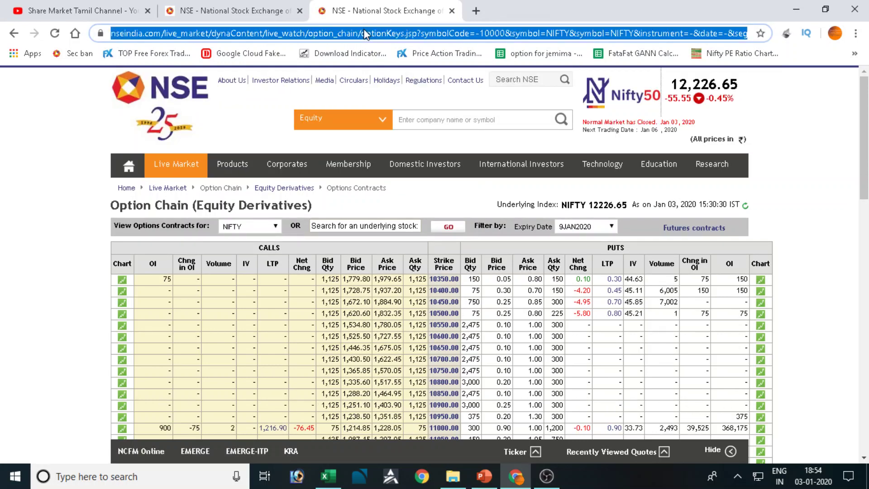
{"action": "left_click", "coordinate": [256, 13]}
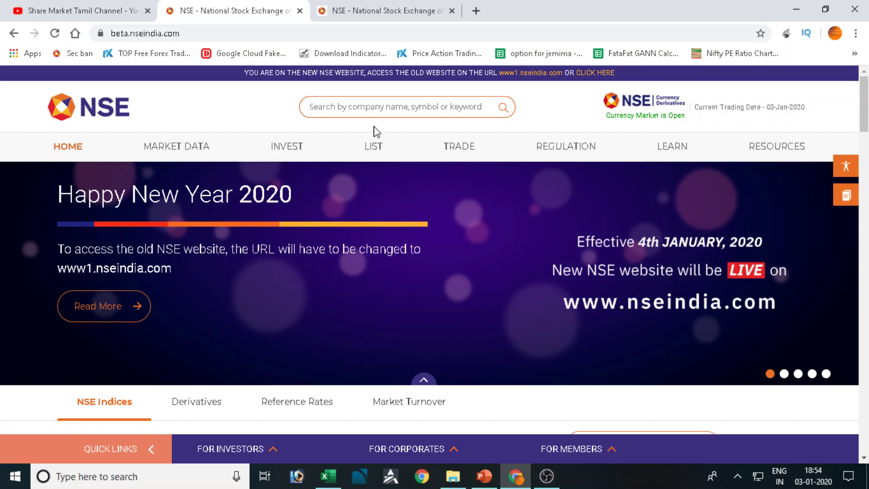
{"action": "left_click", "coordinate": [374, 6]}
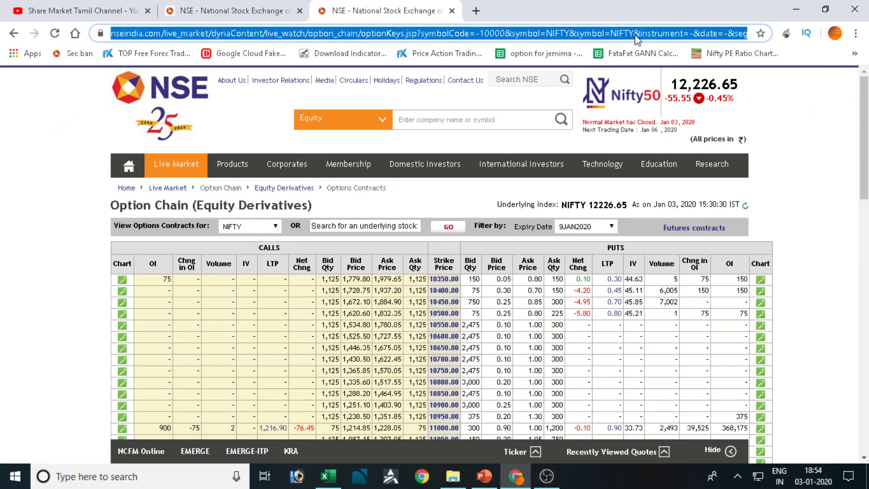
{"action": "key", "text": "Down"}
{"action": "key", "text": "Return"}
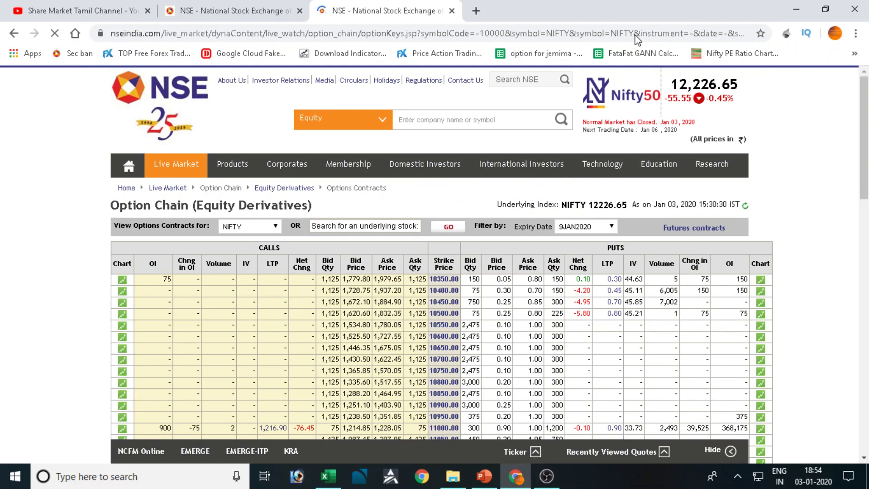
{"action": "left_click", "coordinate": [396, 40]}
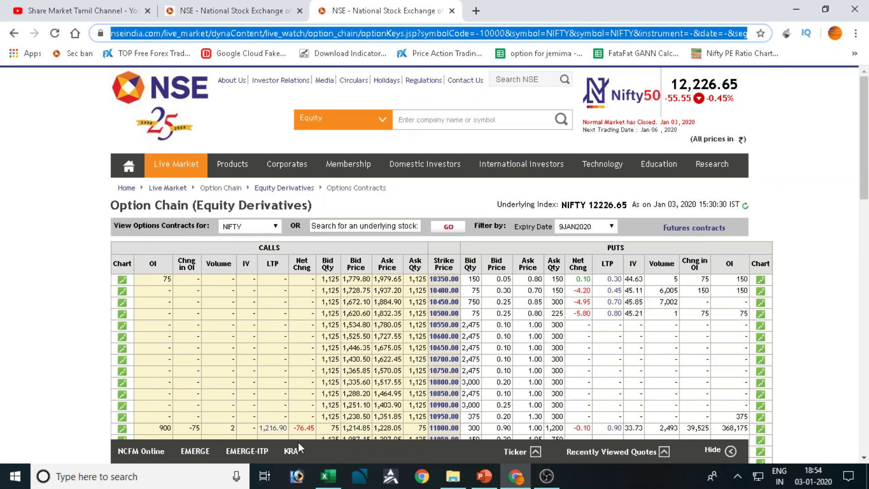
- Switch to Excel, start a new web query, and load the copied nseindia.com option chain address in it
{"action": "left_click", "coordinate": [324, 483]}
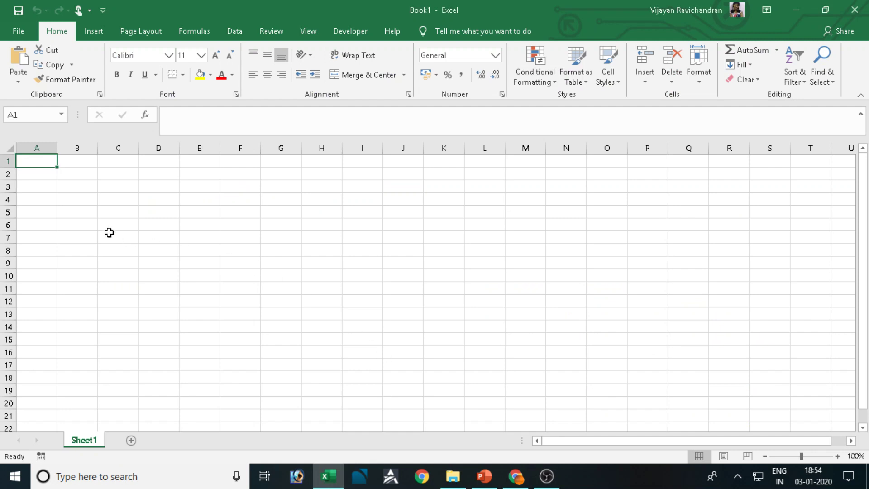
{"action": "left_click", "coordinate": [226, 35]}
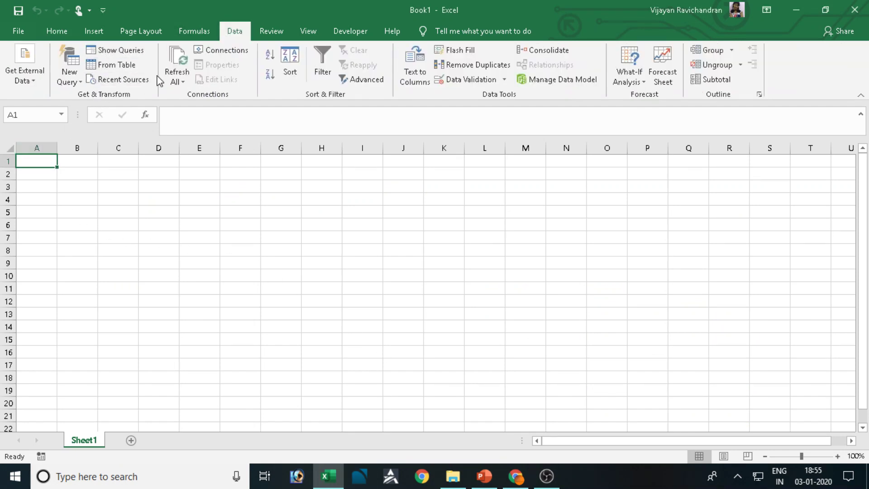
{"action": "left_click", "coordinate": [25, 75]}
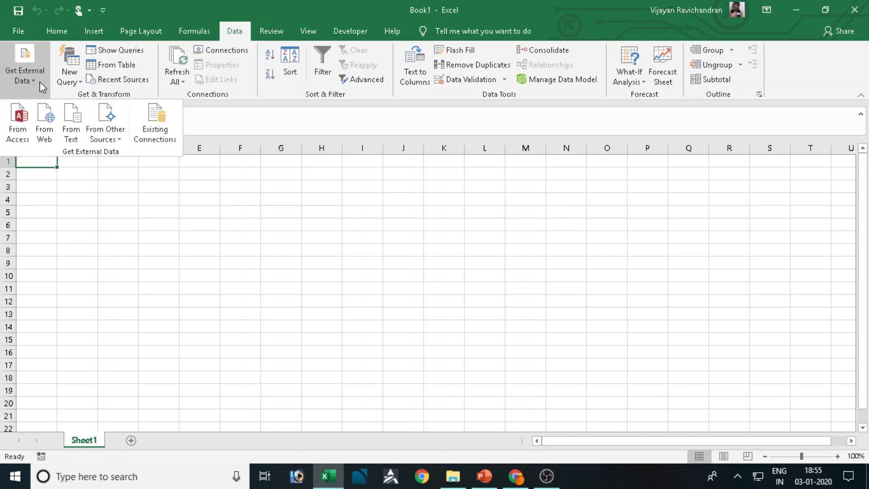
{"action": "left_click", "coordinate": [45, 119]}
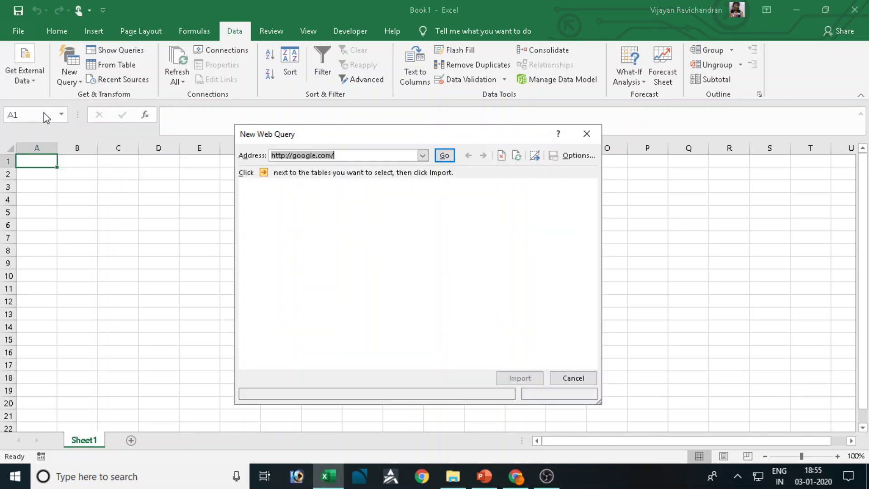
{"action": "left_click", "coordinate": [347, 159]}
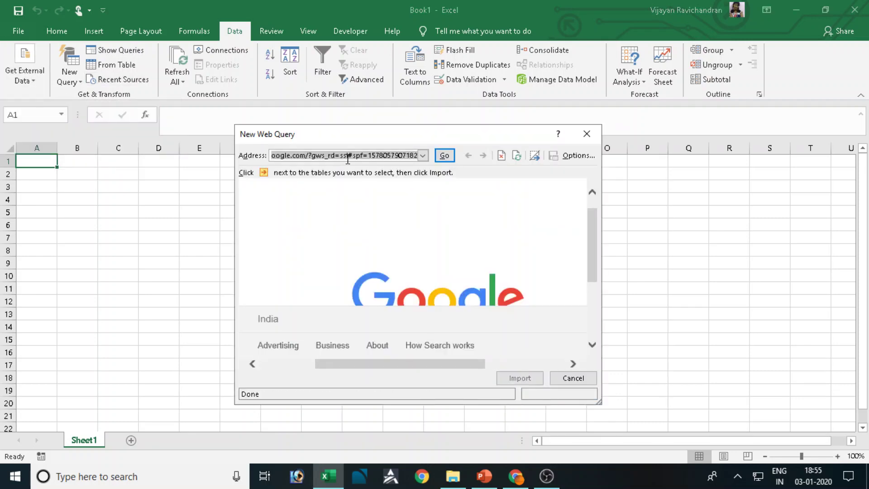
{"action": "key", "text": "ctrl+v"}
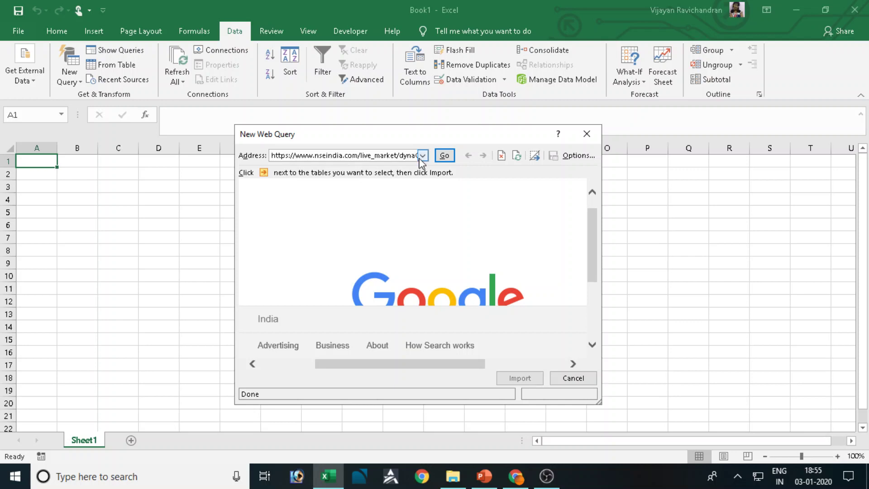
{"action": "left_click", "coordinate": [445, 156]}
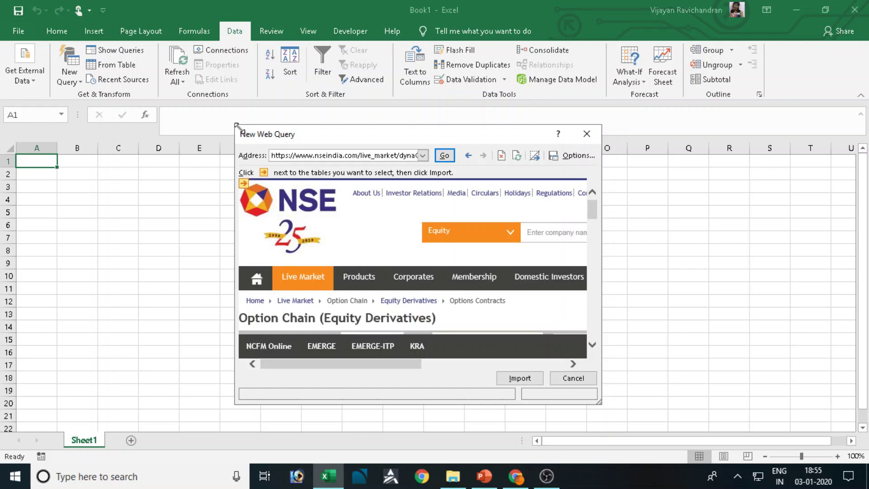
- Enlarge the web query window and import the option chain page into the existing worksheet at cell A7
{"action": "left_click_drag", "start_coordinate": [235, 125], "coordinate": [131, 28]}
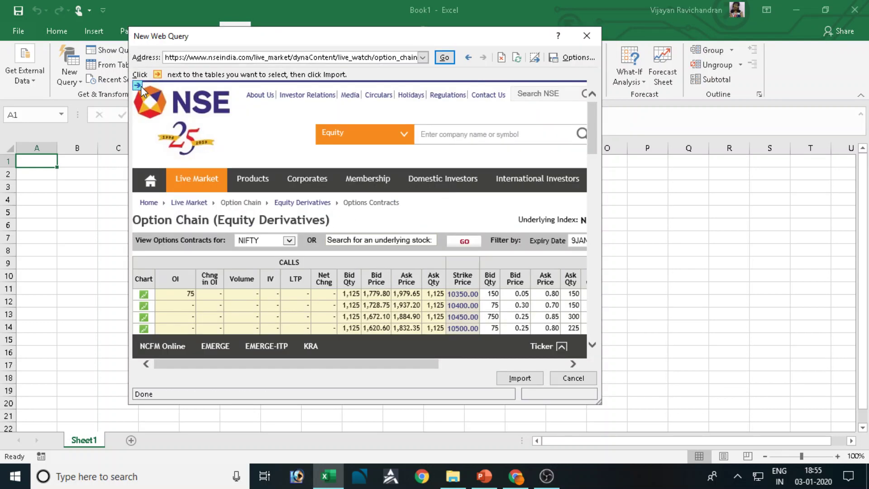
{"action": "left_click", "coordinate": [518, 378]}
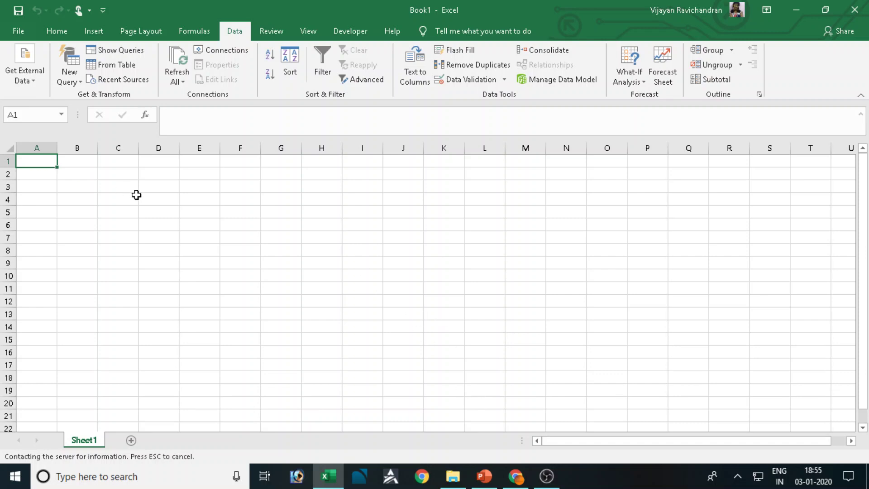
{"action": "scroll", "coordinate": [136, 195], "scroll_direction": "down", "scroll_amount": 2}
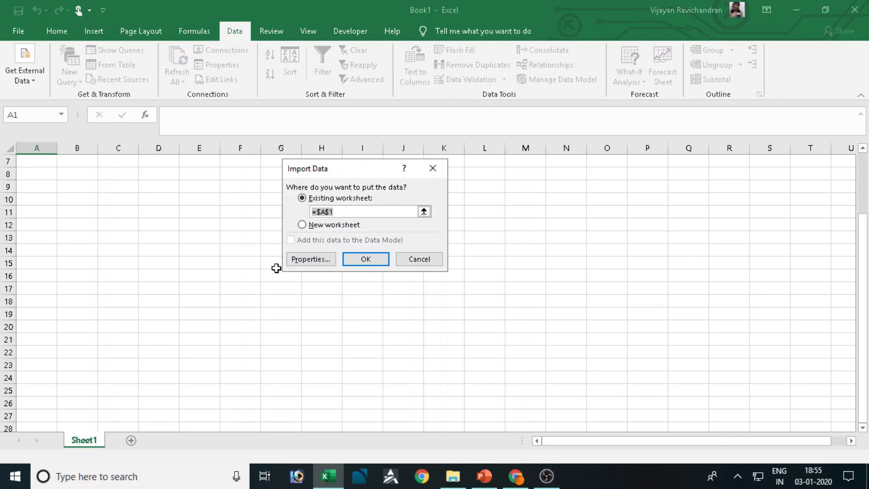
{"action": "left_click", "coordinate": [41, 158]}
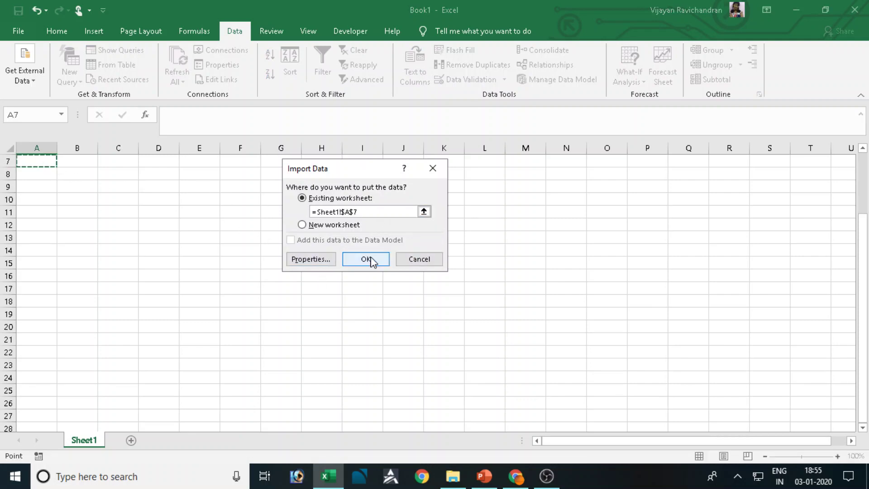
{"action": "left_click", "coordinate": [371, 258]}
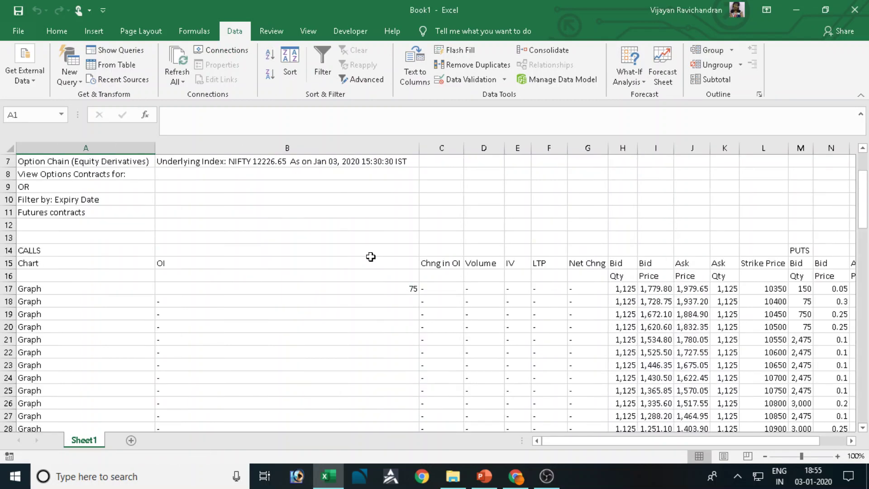
- Look through the imported option chain rows and narrow column B to roughly the width of its OI figures
{"action": "scroll", "coordinate": [371, 256], "scroll_direction": "down", "scroll_amount": 11}
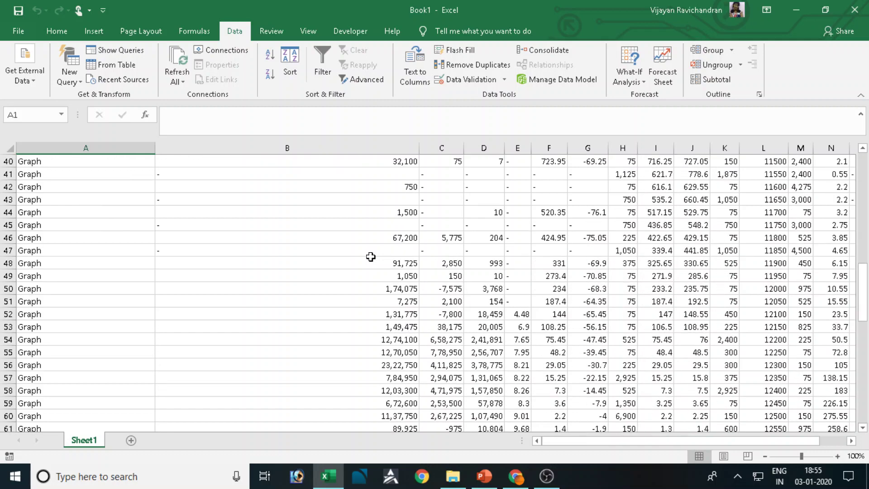
{"action": "scroll", "coordinate": [383, 250], "scroll_direction": "up", "scroll_amount": 13}
{"action": "left_click_drag", "start_coordinate": [419, 148], "coordinate": [204, 147]}
{"action": "left_click", "coordinate": [259, 182]}
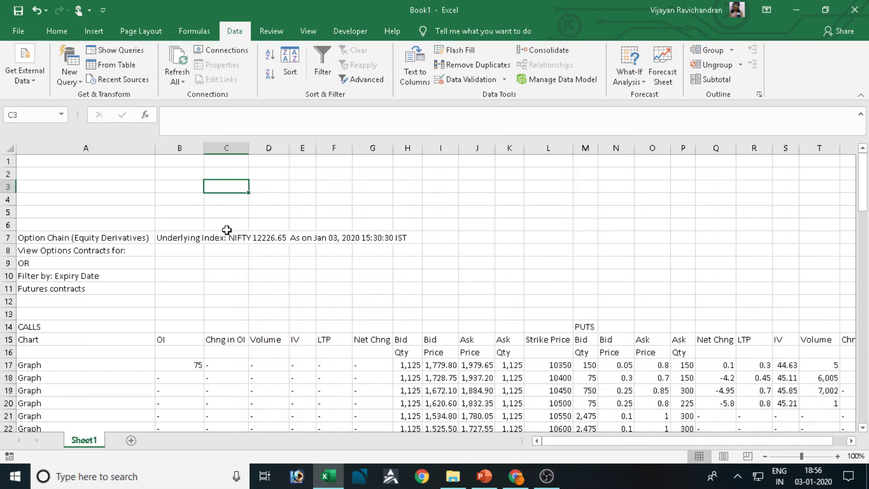
- Review the CALLS side of the imported option chain, covering the Strike Price, OI and Chng in OI columns down the rows
{"action": "scroll", "coordinate": [232, 236], "scroll_direction": "down", "scroll_amount": 3}
{"action": "scroll", "coordinate": [232, 237], "scroll_direction": "up", "scroll_amount": 3}
{"action": "scroll", "coordinate": [232, 236], "scroll_direction": "down", "scroll_amount": 3}
{"action": "left_click", "coordinate": [72, 213]}
{"action": "double_click", "coordinate": [98, 213]}
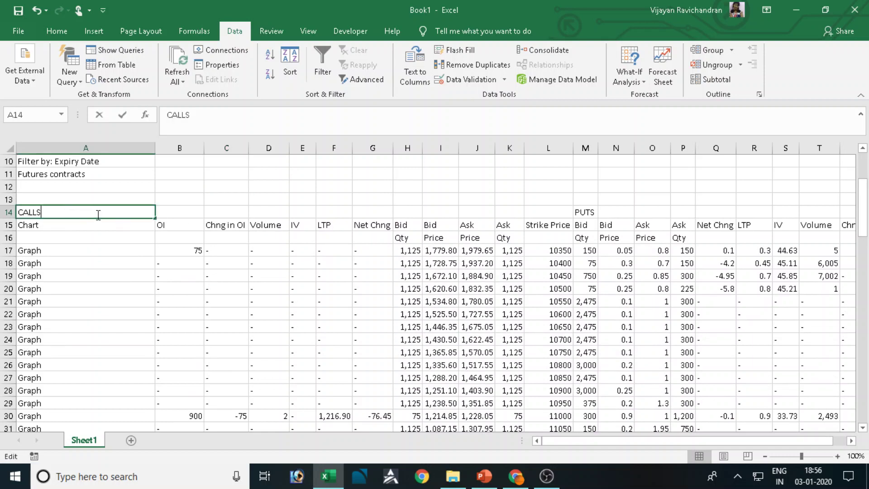
{"action": "left_click", "coordinate": [591, 212]}
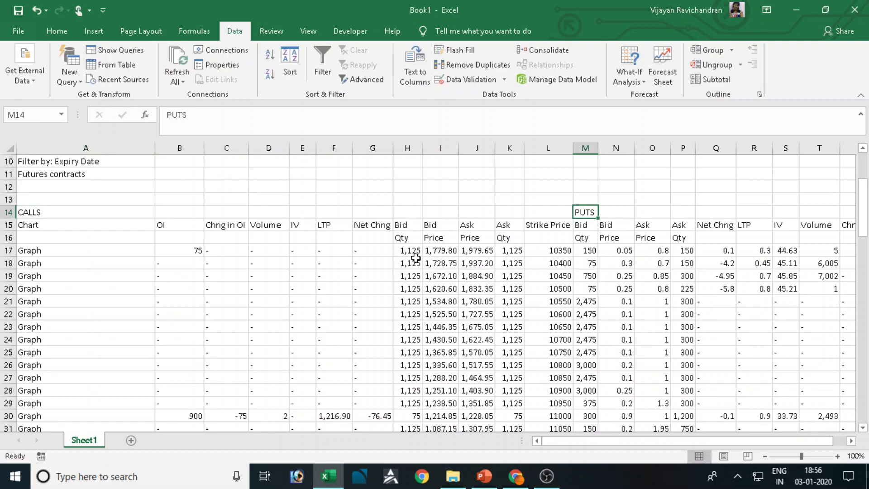
{"action": "left_click_drag", "start_coordinate": [551, 226], "coordinate": [560, 378]}
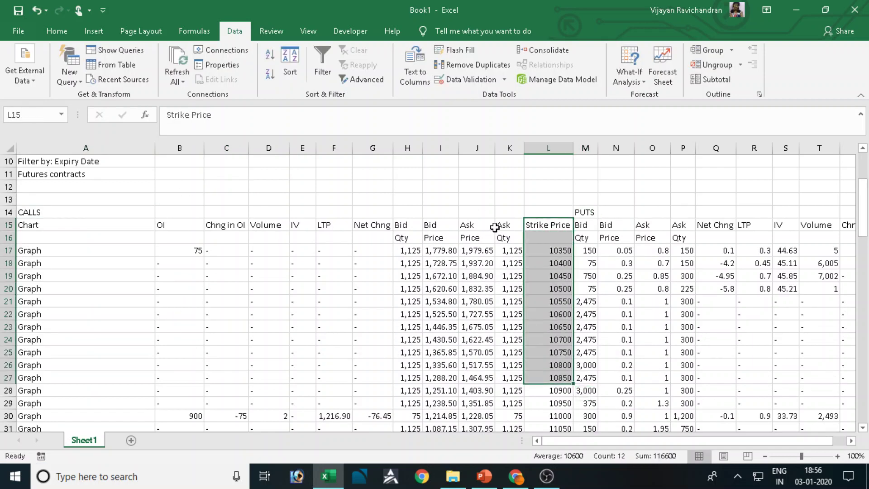
{"action": "left_click_drag", "start_coordinate": [170, 226], "coordinate": [180, 379]}
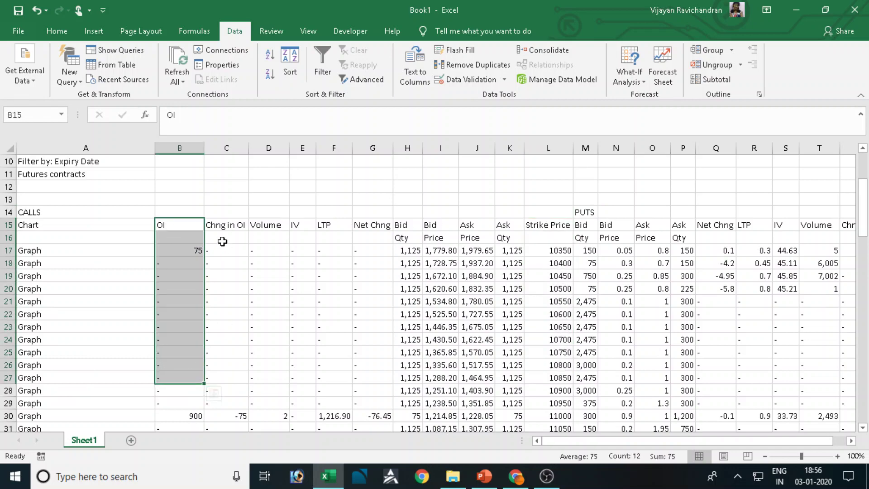
{"action": "left_click_drag", "start_coordinate": [222, 225], "coordinate": [210, 360]}
{"action": "scroll", "coordinate": [380, 242], "scroll_direction": "down", "scroll_amount": 10}
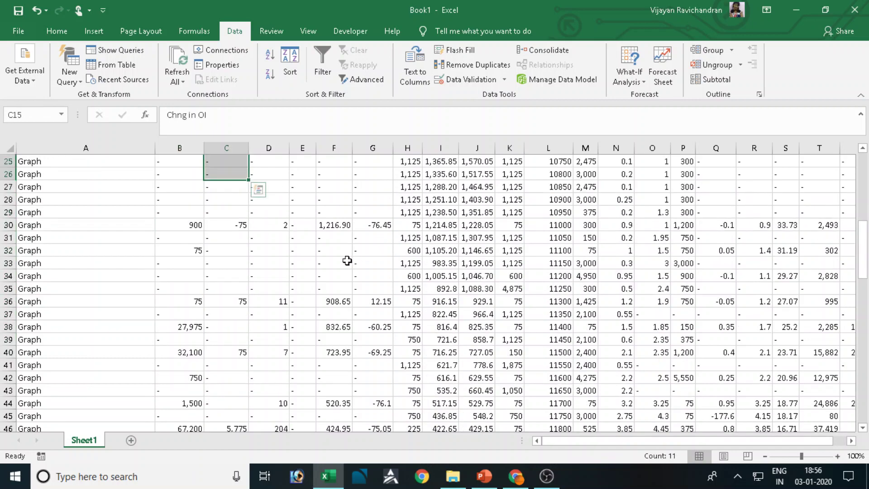
{"action": "scroll", "coordinate": [340, 261], "scroll_direction": "down", "scroll_amount": 5}
{"action": "scroll", "coordinate": [386, 257], "scroll_direction": "up", "scroll_amount": 14}
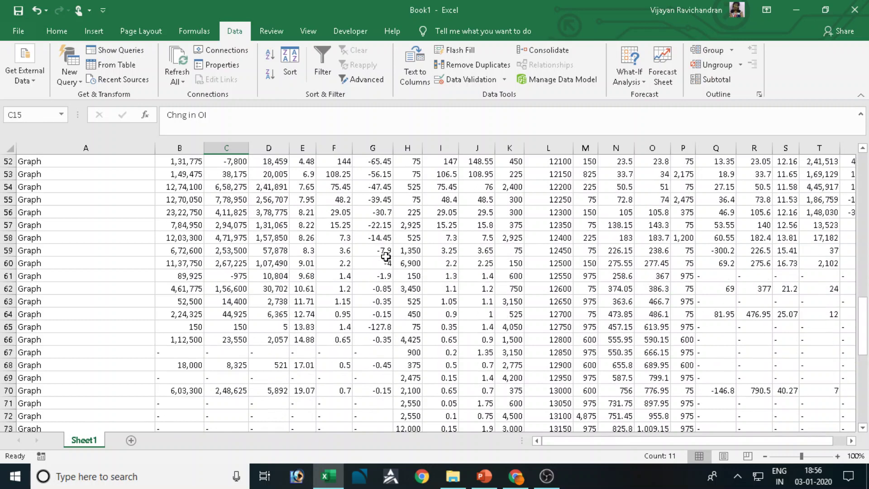
{"action": "scroll", "coordinate": [386, 256], "scroll_direction": "up", "scroll_amount": 4}
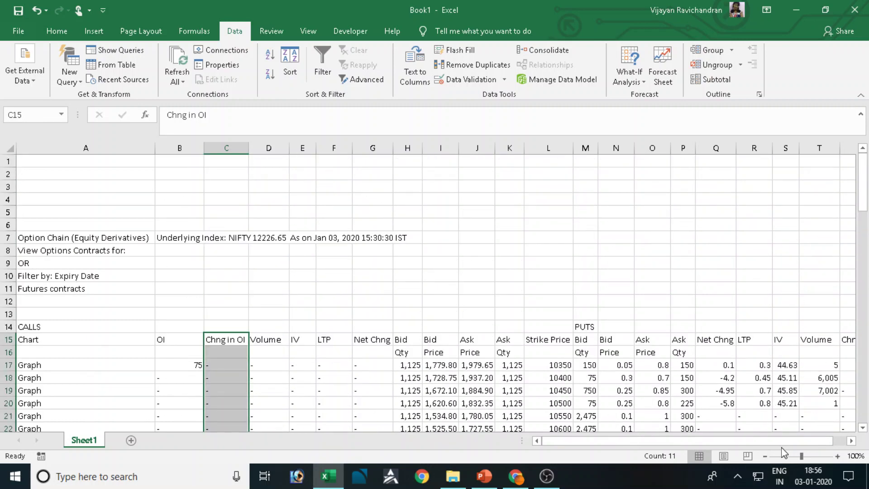
- Examine the PUTS side of the option chain, including its OI and Chng in OI columns
{"action": "left_click_drag", "start_coordinate": [788, 441], "coordinate": [813, 442]}
{"action": "left_click_drag", "start_coordinate": [777, 340], "coordinate": [773, 412]}
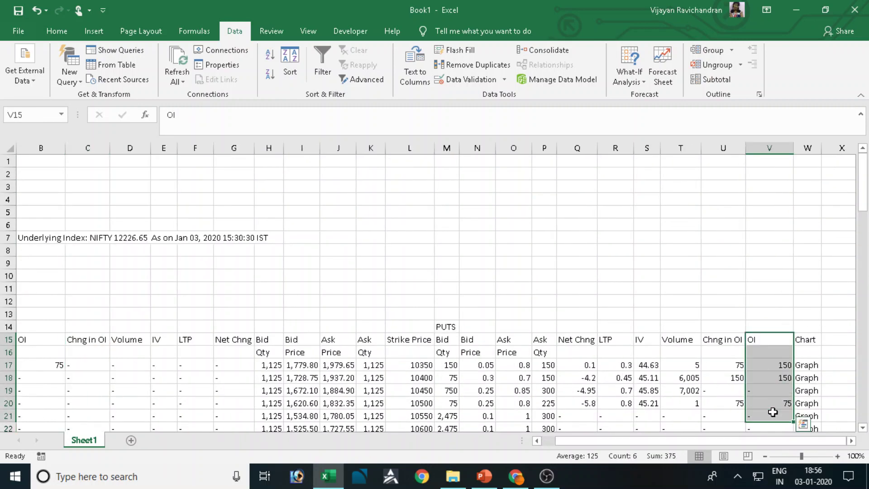
{"action": "left_click_drag", "start_coordinate": [722, 340], "coordinate": [724, 402]}
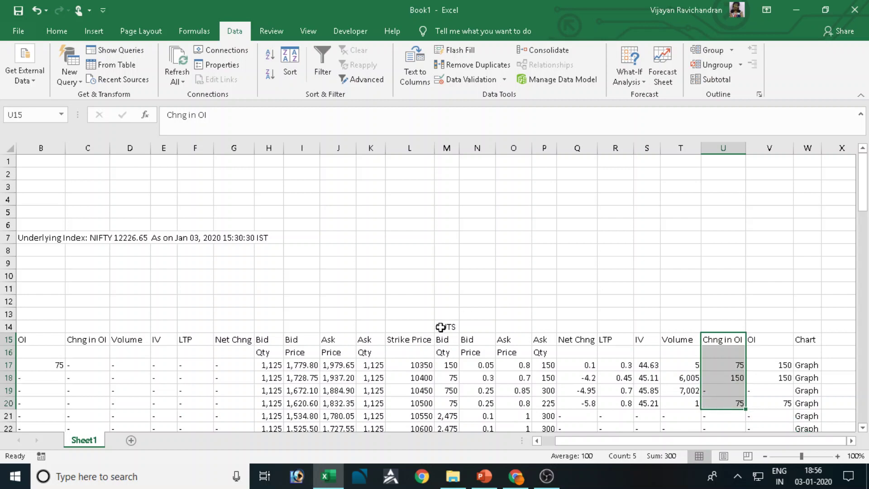
{"action": "left_click_drag", "start_coordinate": [441, 327], "coordinate": [772, 323]}
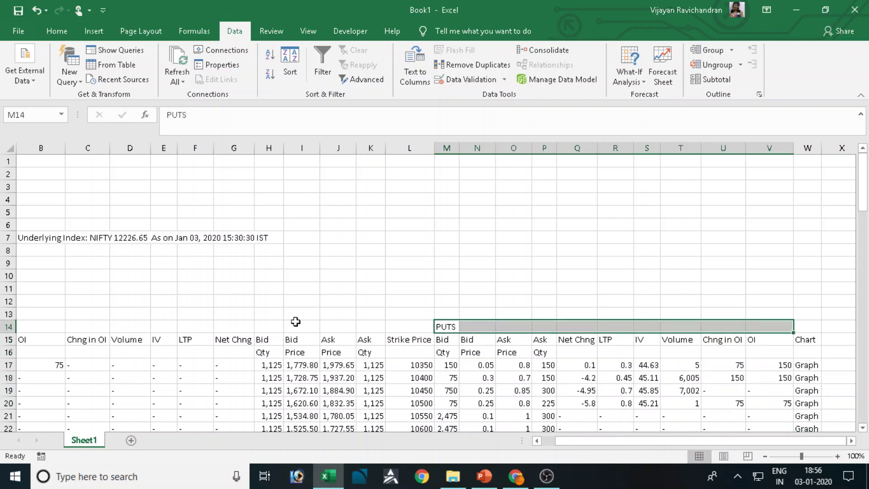
{"action": "left_click", "coordinate": [342, 309]}
{"action": "left_click", "coordinate": [546, 442]}
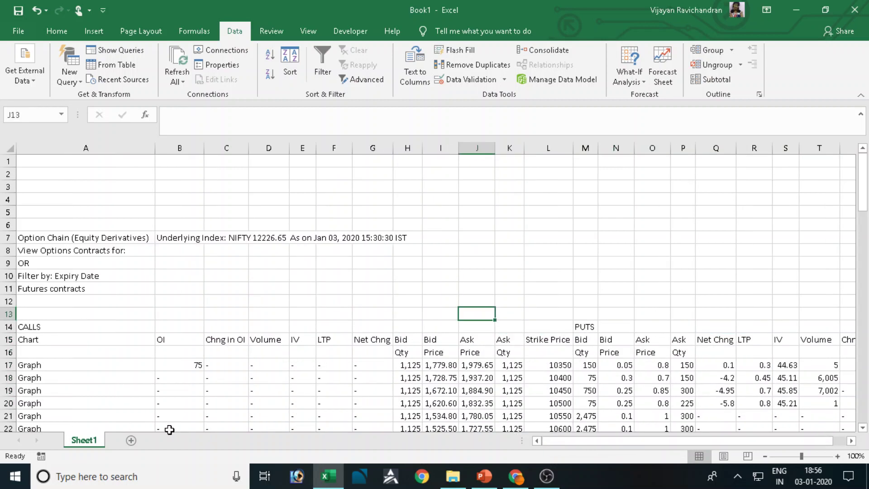
- Add a second worksheet to the workbook and rename the sheet holding the imported option chain as GetData
{"action": "left_click", "coordinate": [136, 441]}
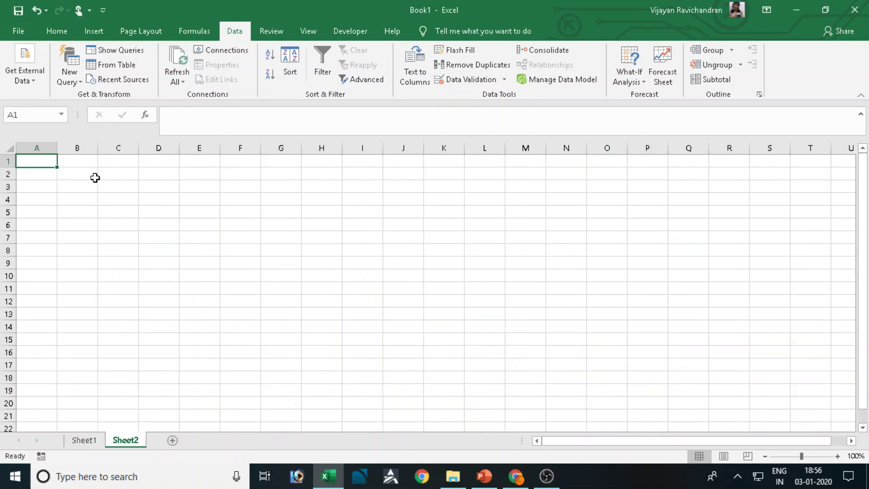
{"action": "left_click", "coordinate": [96, 177]}
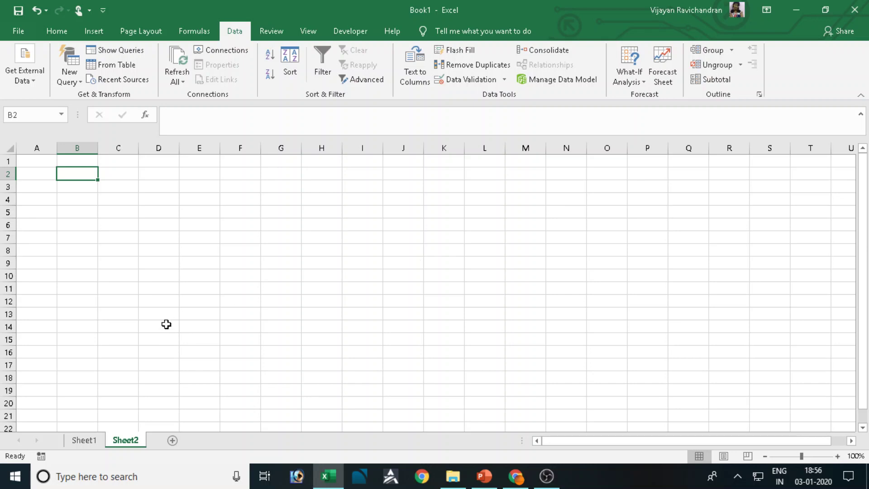
{"action": "double_click", "coordinate": [97, 440]}
{"action": "type", "text": "G"}
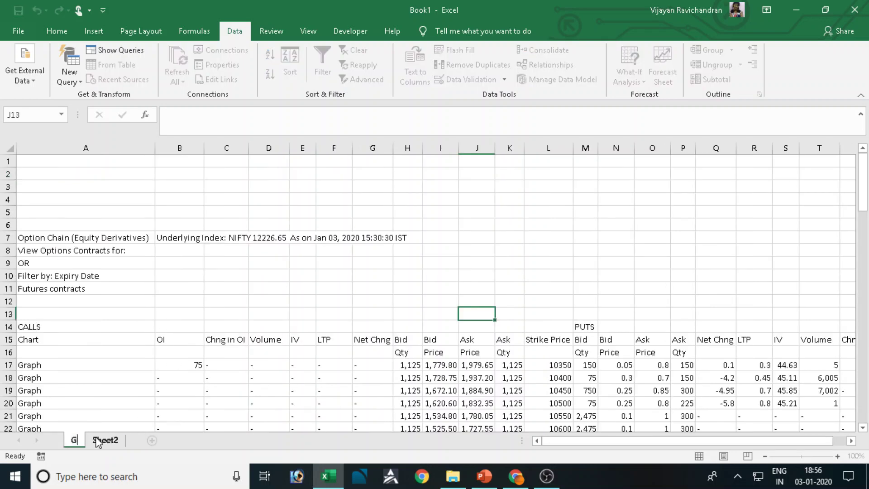
{"action": "type", "text": "etData"}
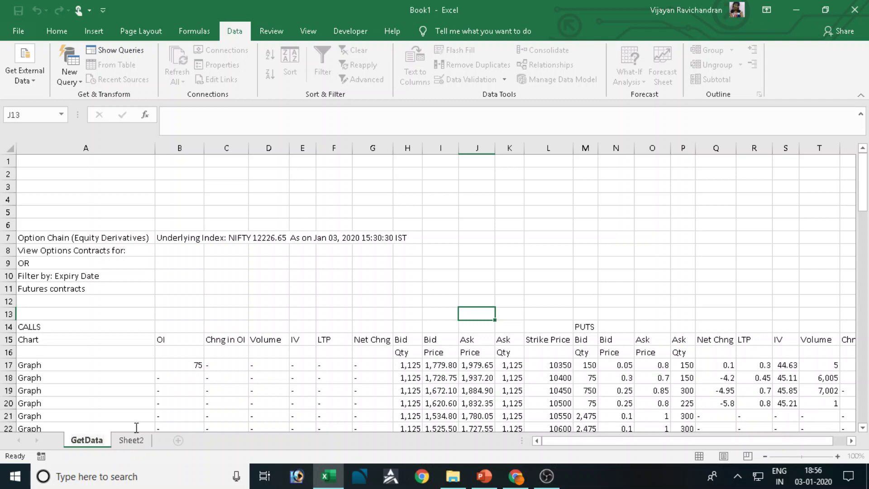
- Rename the second worksheet as OI Data and add a third worksheet after it
{"action": "double_click", "coordinate": [132, 440]}
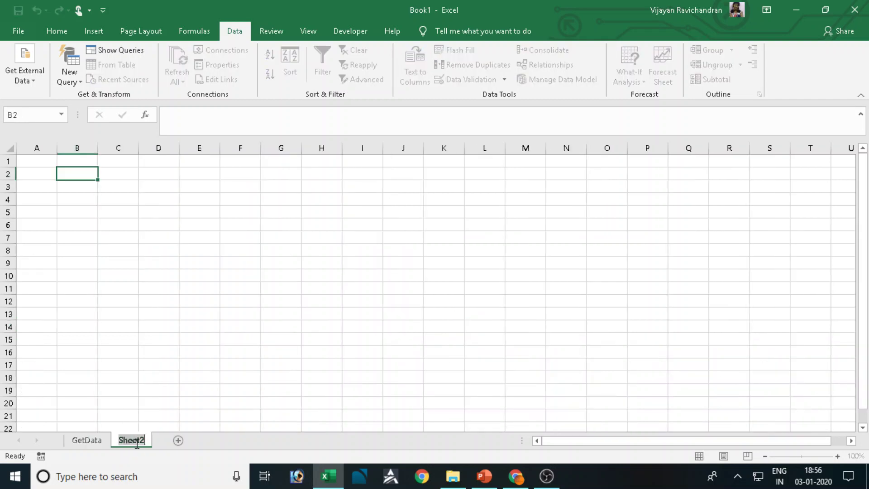
{"action": "type", "text": "OI Data"}
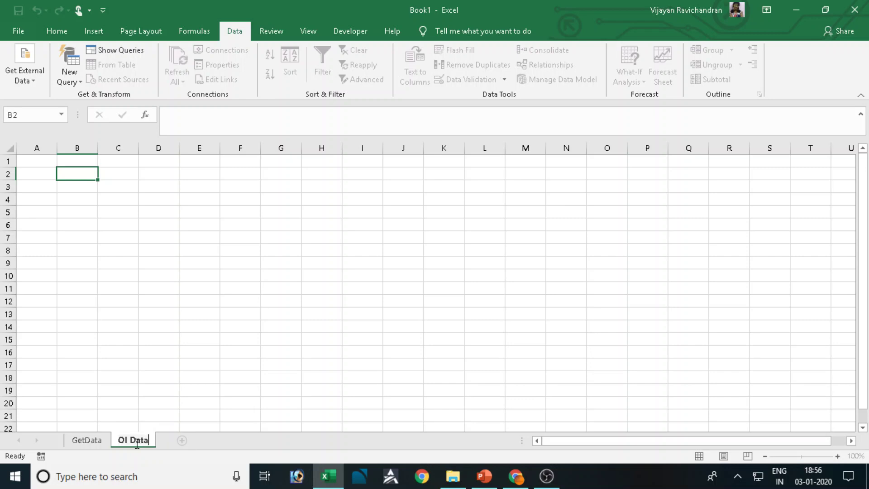
{"action": "key", "text": "Return"}
{"action": "left_click", "coordinate": [181, 440]}
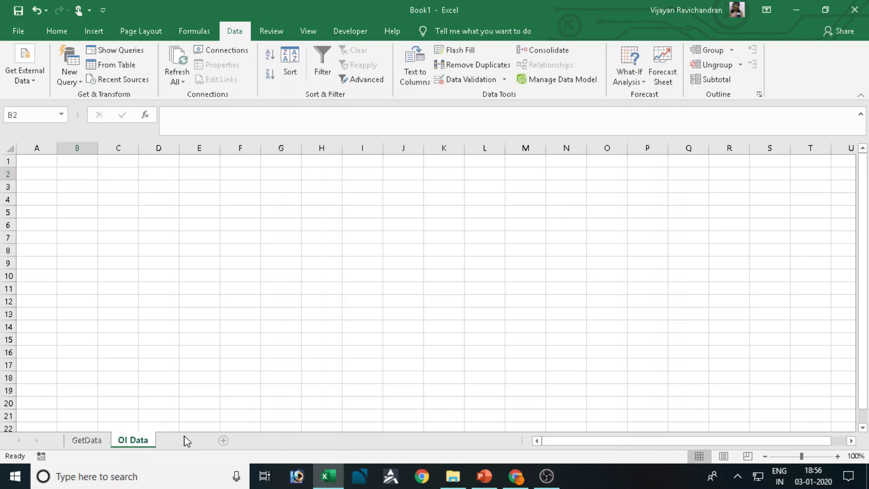
{"action": "left_click", "coordinate": [133, 444]}
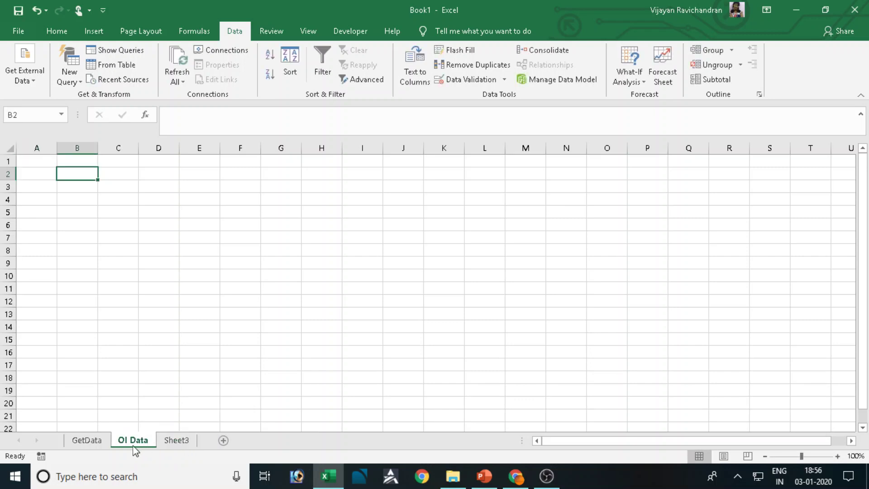
{"action": "left_click", "coordinate": [178, 443]}
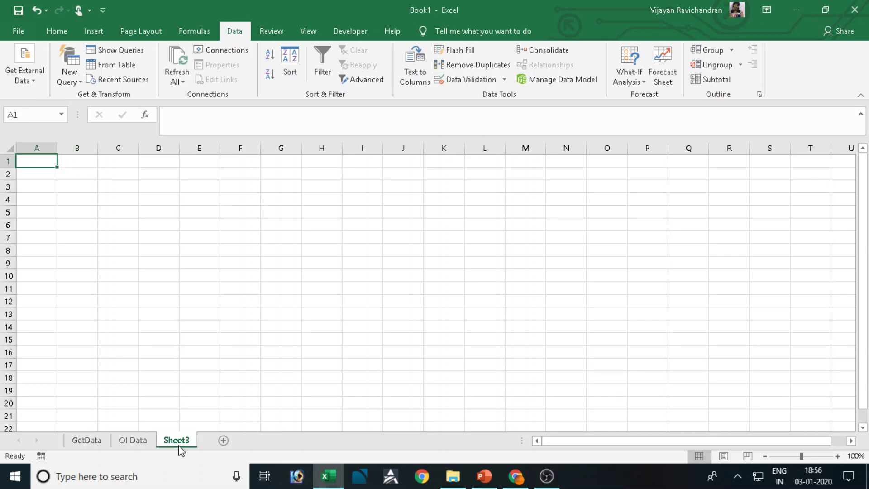
{"action": "double_click", "coordinate": [173, 443]}
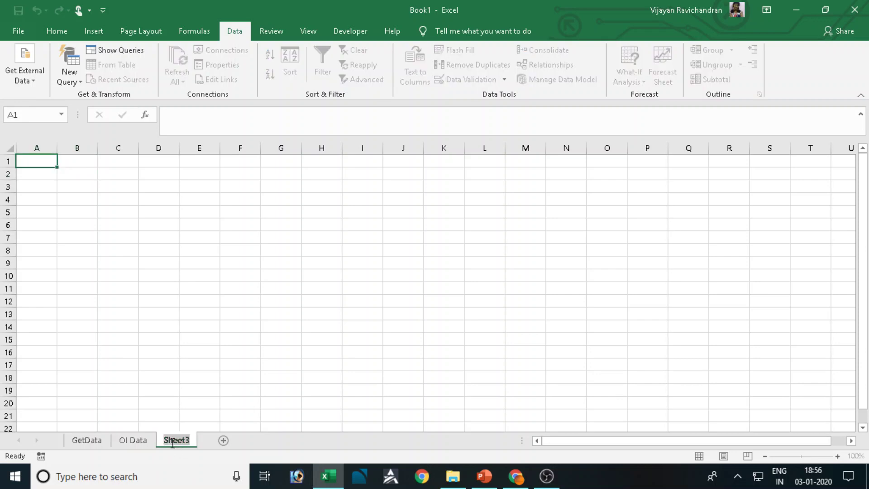
- On the OI Data sheet, enter the headings Strike Price in B2, Call in C1, OI in C2 and Chng In OI in D2
{"action": "left_click", "coordinate": [137, 444]}
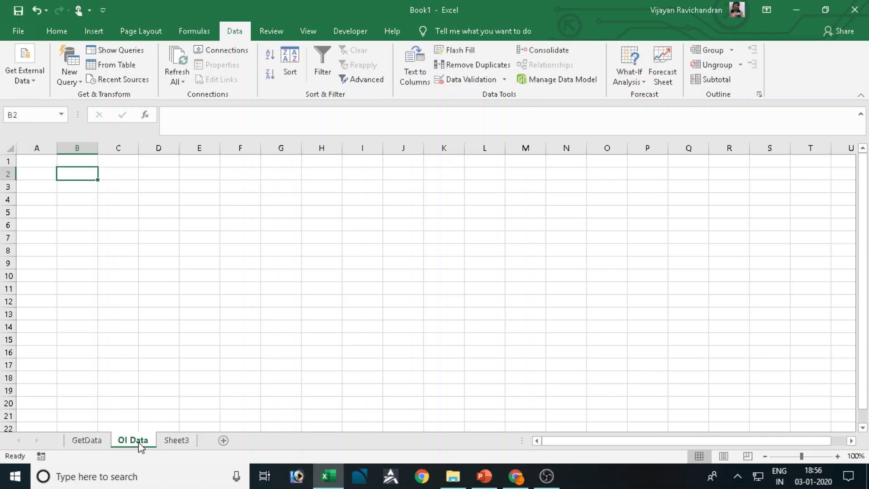
{"action": "left_click", "coordinate": [36, 166]}
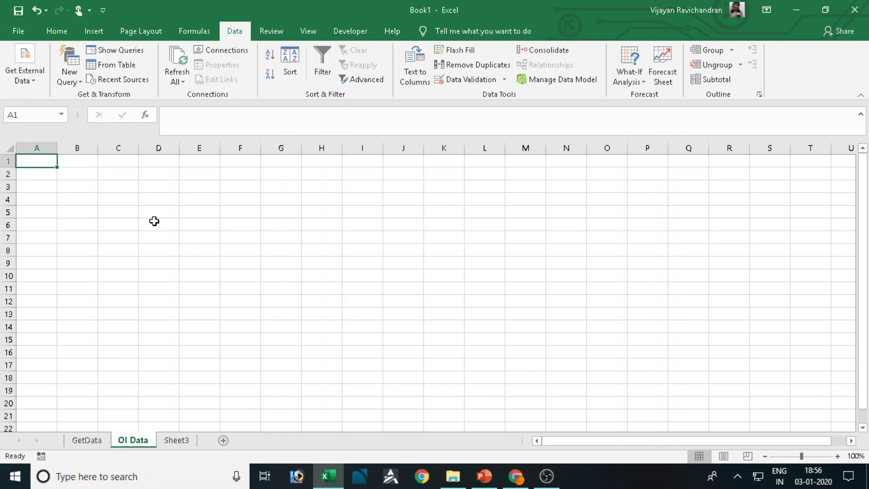
{"action": "left_click", "coordinate": [81, 176]}
{"action": "type", "text": "Strike Price"}
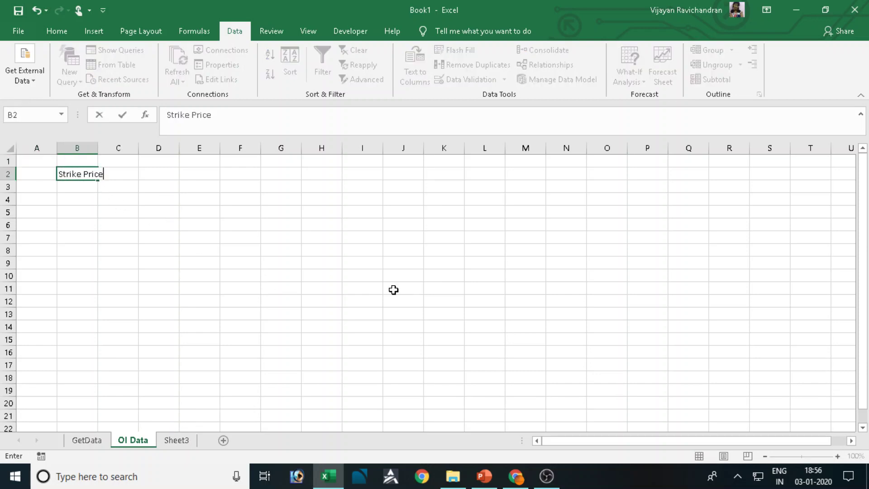
{"action": "key", "text": "Tab"}
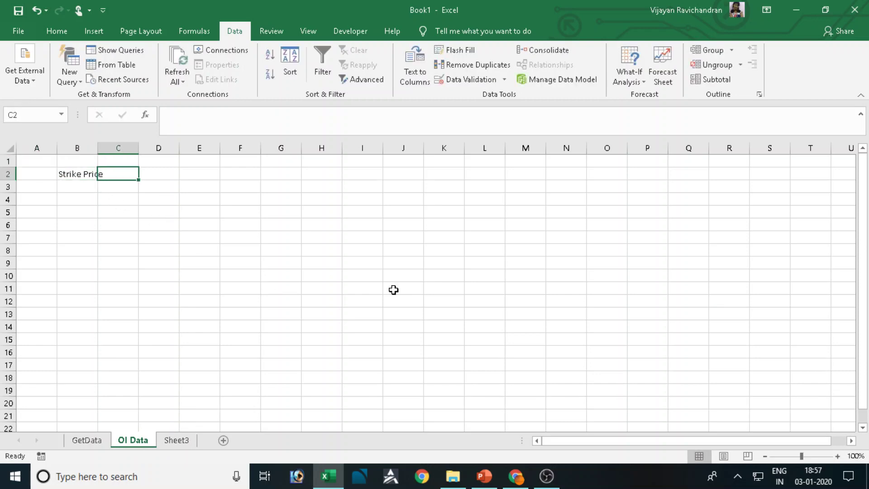
{"action": "key", "text": "Up"}
{"action": "type", "text": "Call"}
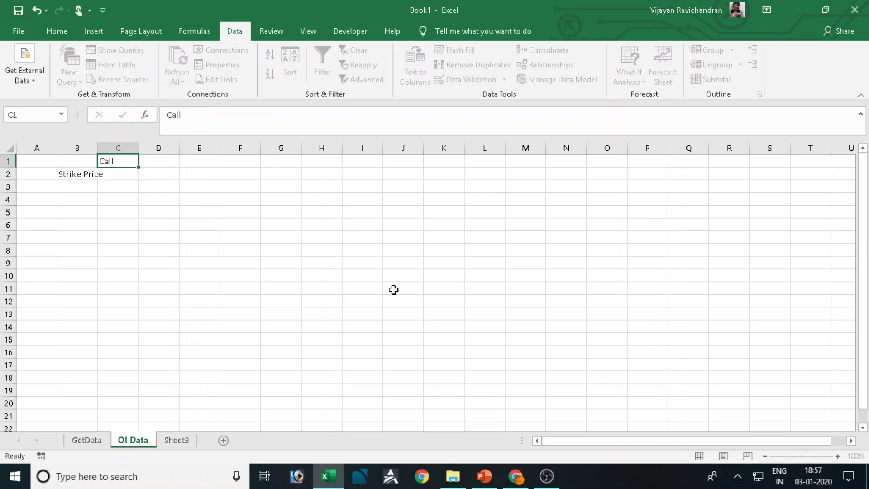
{"action": "key", "text": "Return"}
{"action": "type", "text": "Ope"}
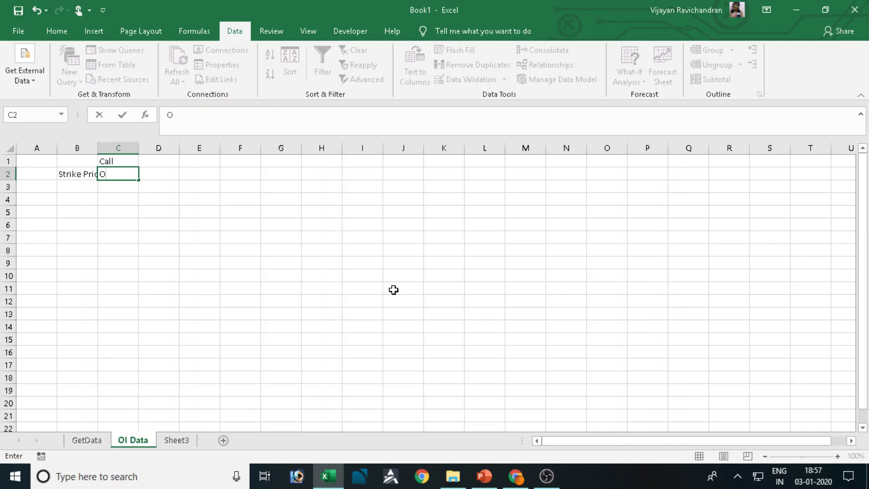
{"action": "key", "text": "Tab"}
{"action": "type", "text": "Cha"}
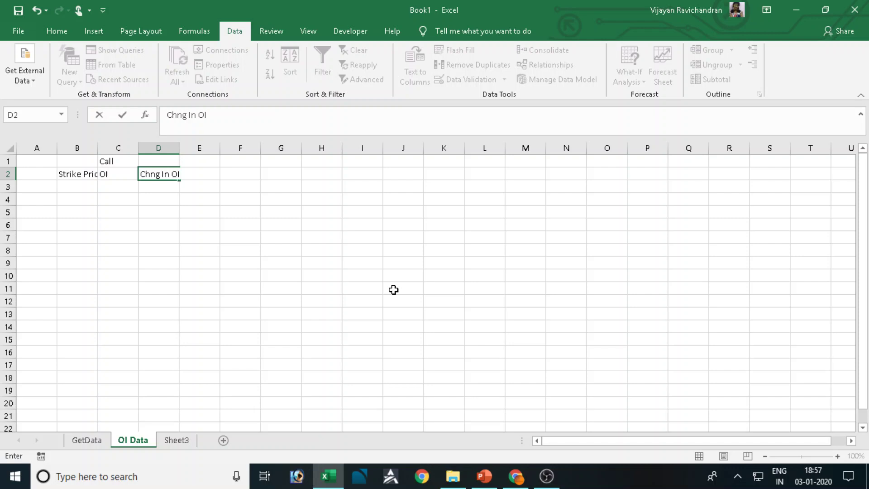
{"action": "key", "text": "Tab"}
- Enter the put headings on the OI Data sheet: Put in F1, OI in F2 and Chng in OI in G2
{"action": "key", "text": "Right"}
{"action": "key", "text": "Up"}
{"action": "type", "text": "P"}
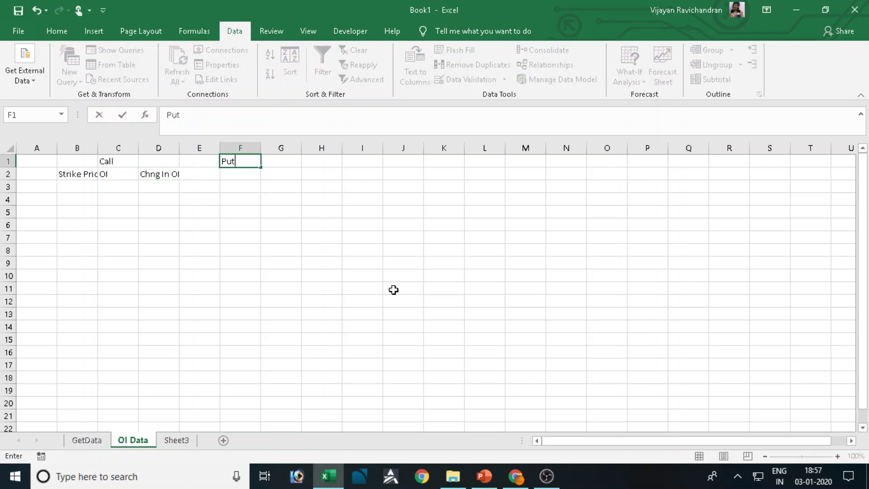
{"action": "key", "text": "Return"}
{"action": "type", "text": "OI"}
{"action": "key", "text": "Tab"}
{"action": "type", "text": "C"}
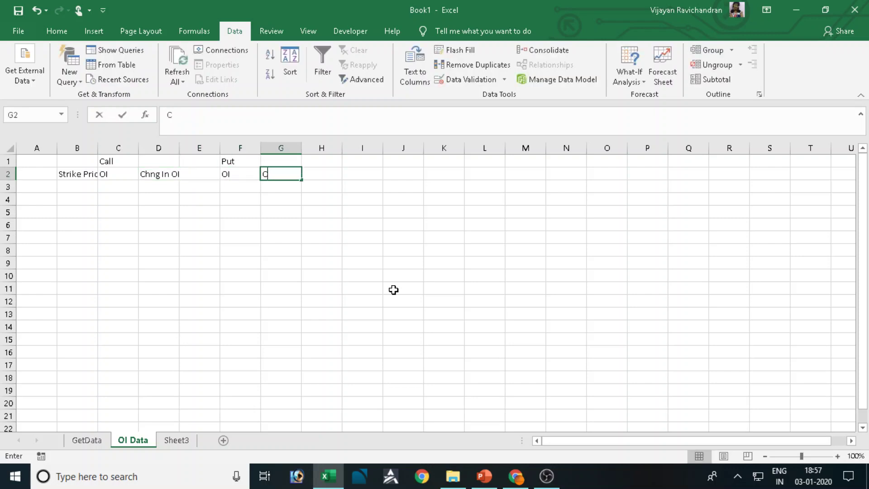
{"action": "type", "text": "ha"}
{"action": "key", "text": "BackSpace"}
{"action": "type", "text": "ng in OI"}
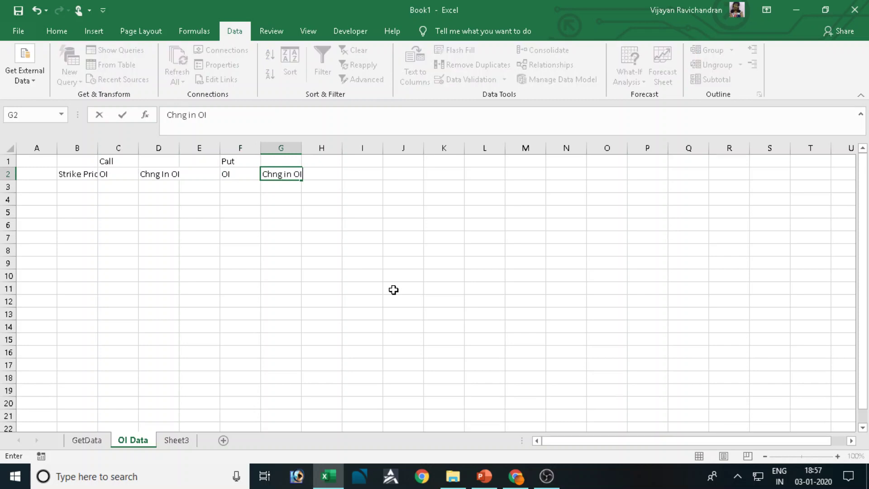
{"action": "key", "text": "Return"}
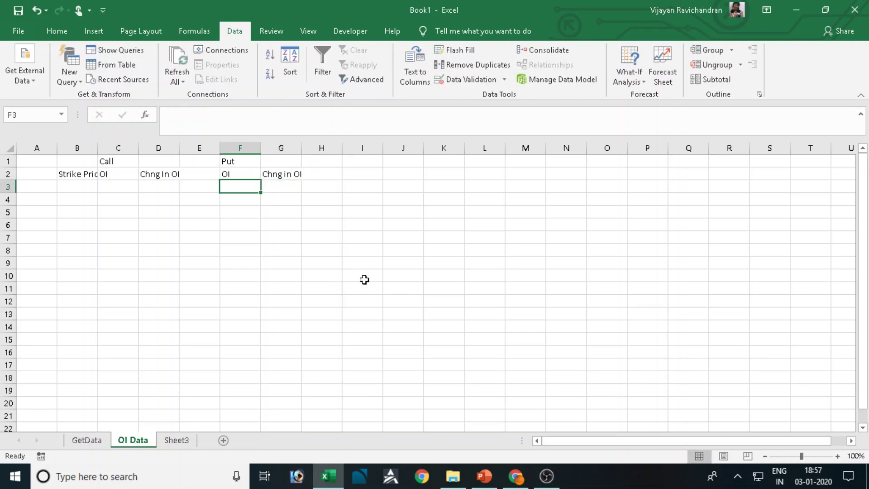
- Link B3 on the OI Data sheet to the 11500 strike price with the formula =GetData!L40
{"action": "left_click", "coordinate": [83, 186]}
{"action": "type", "text": "="}
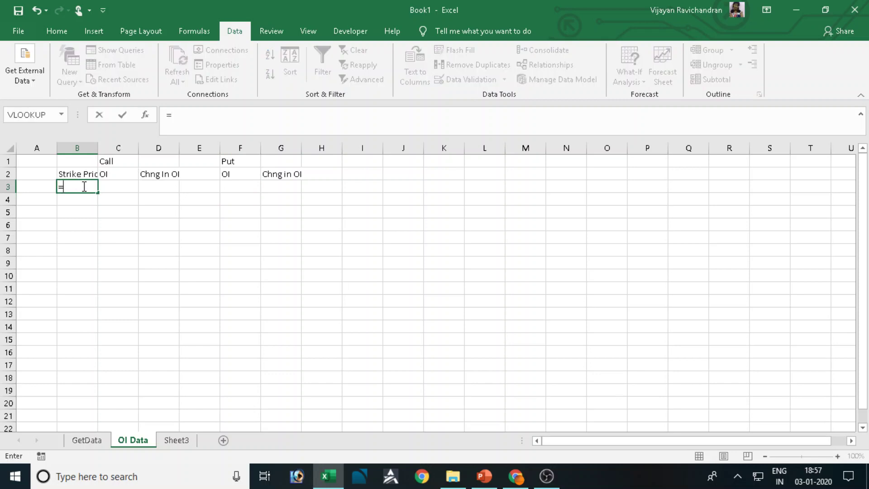
{"action": "left_click", "coordinate": [86, 440]}
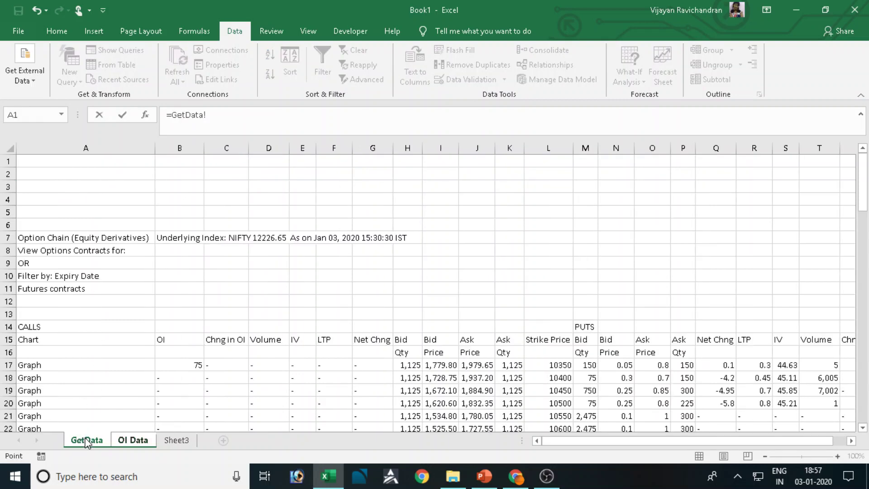
{"action": "scroll", "coordinate": [558, 298], "scroll_direction": "down", "scroll_amount": 4}
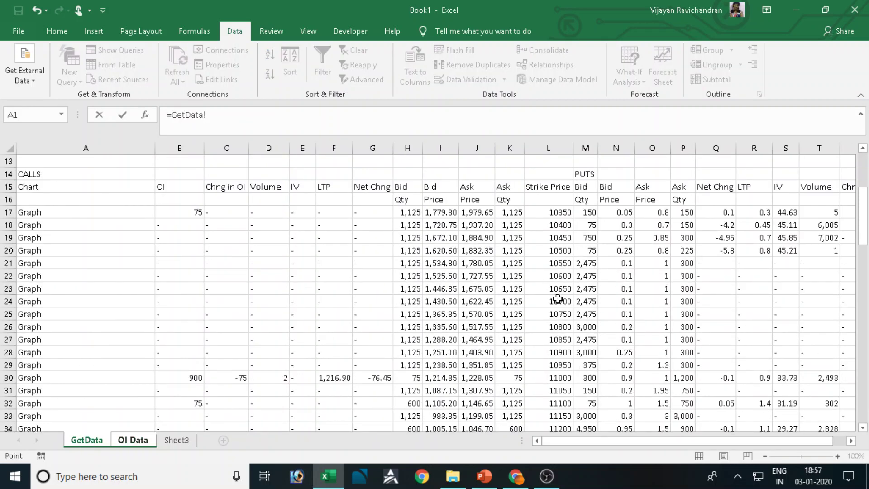
{"action": "scroll", "coordinate": [558, 299], "scroll_direction": "up", "scroll_amount": 4}
{"action": "scroll", "coordinate": [557, 299], "scroll_direction": "down", "scroll_amount": 10}
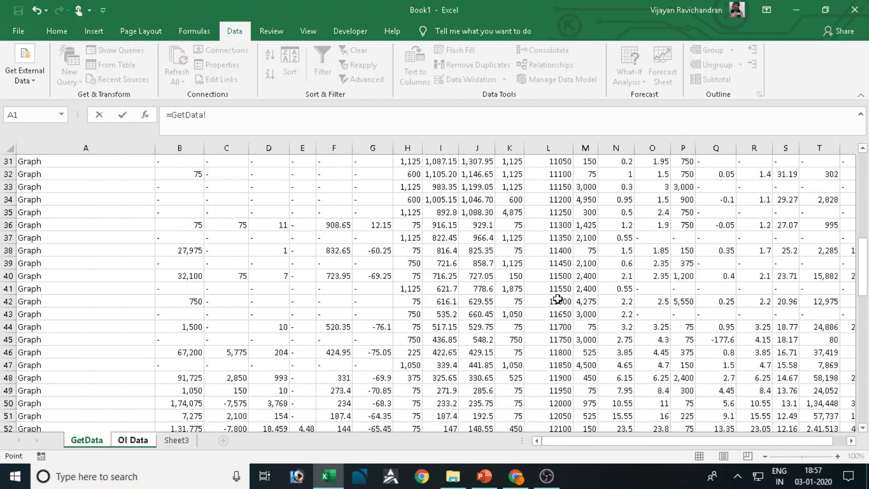
{"action": "scroll", "coordinate": [557, 299], "scroll_direction": "down", "scroll_amount": 1}
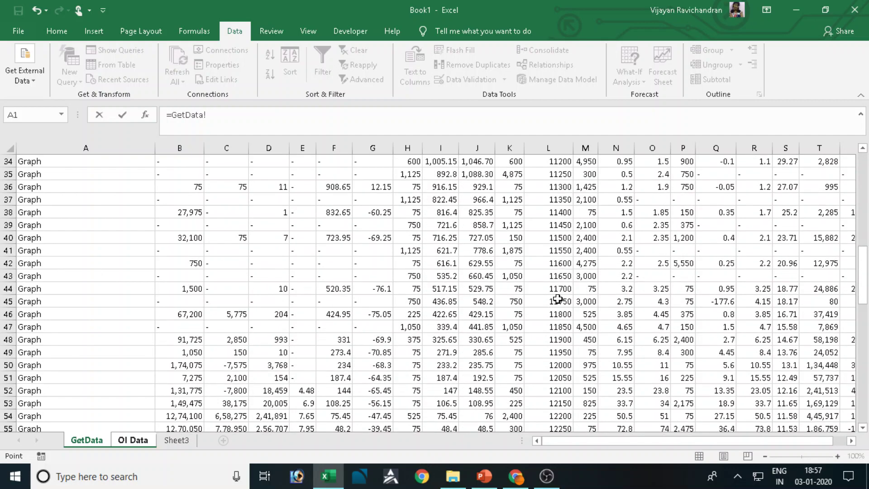
{"action": "scroll", "coordinate": [558, 299], "scroll_direction": "down", "scroll_amount": 1}
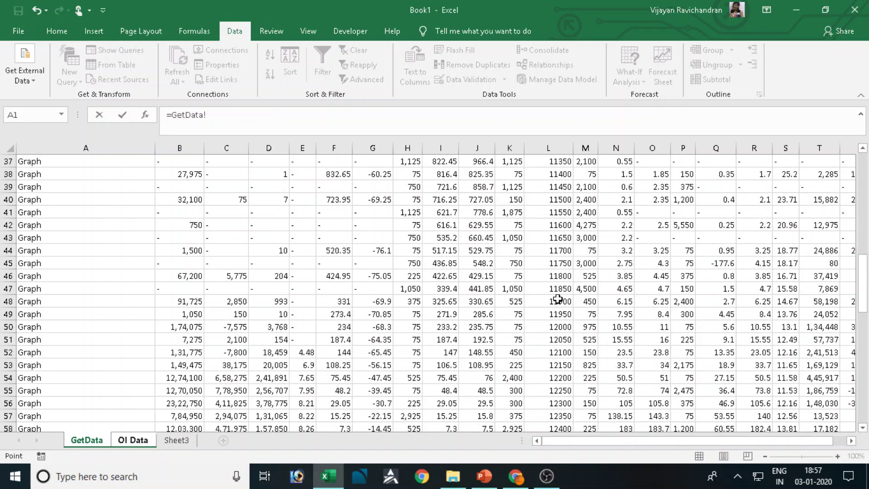
{"action": "scroll", "coordinate": [557, 299], "scroll_direction": "up", "scroll_amount": 1}
{"action": "scroll", "coordinate": [561, 284], "scroll_direction": "up", "scroll_amount": 1}
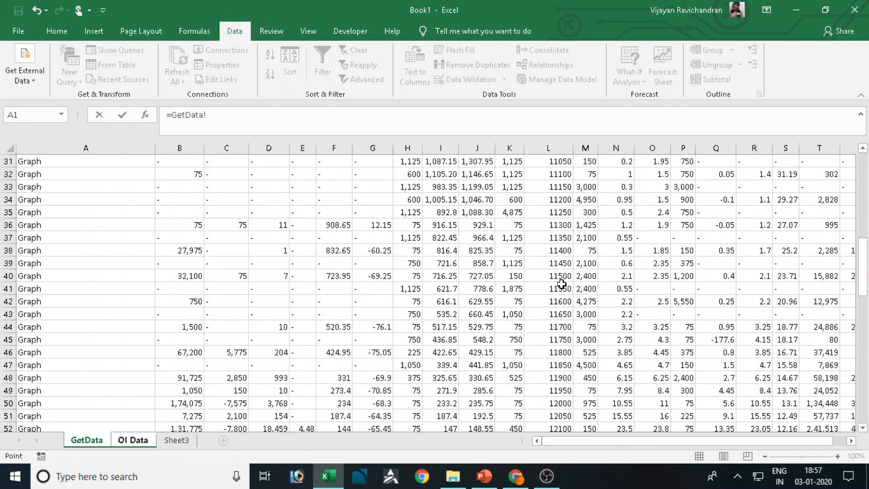
{"action": "left_click", "coordinate": [563, 276]}
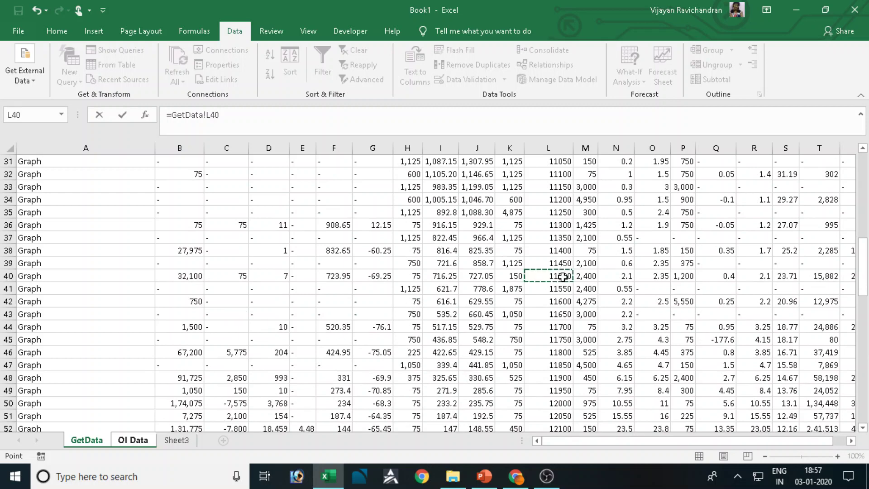
{"action": "key", "text": "Return"}
- Fill the strike price formula from B3 down through B23 on the OI Data sheet
{"action": "left_click", "coordinate": [70, 186]}
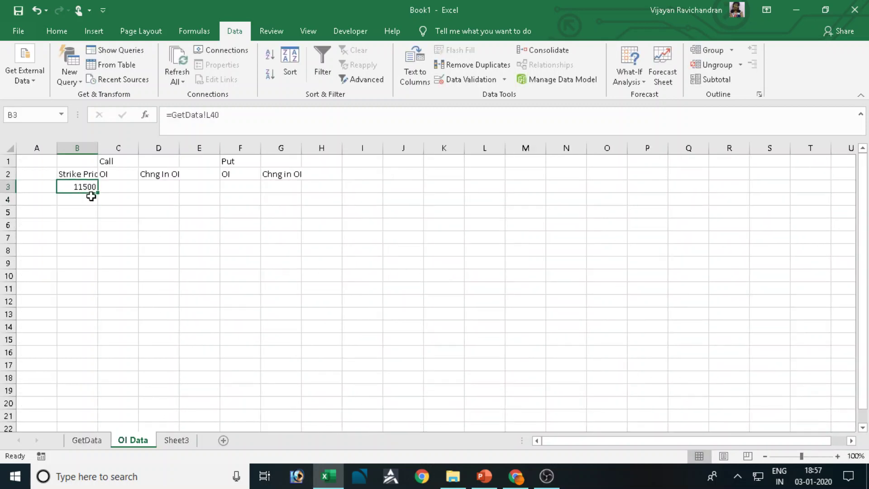
{"action": "left_click_drag", "start_coordinate": [98, 194], "coordinate": [95, 428]}
{"action": "scroll", "coordinate": [152, 360], "scroll_direction": "down", "scroll_amount": 3}
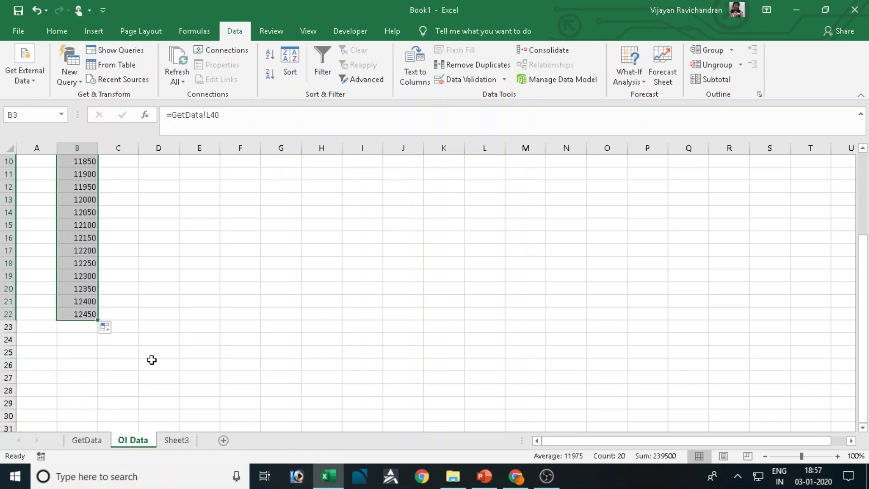
{"action": "left_click_drag", "start_coordinate": [98, 320], "coordinate": [98, 330]}
{"action": "scroll", "coordinate": [194, 307], "scroll_direction": "up", "scroll_amount": 3}
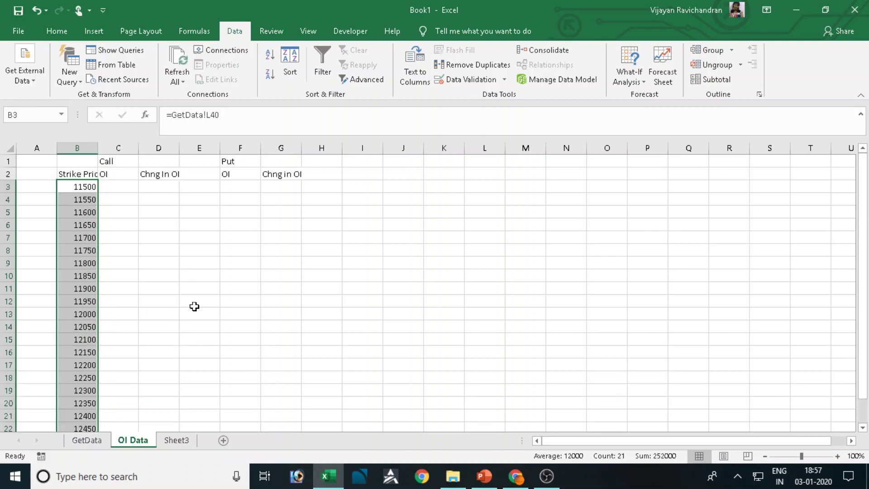
- Link C3 to the call OI of the 11500 strike with the formula =GetData!B40
{"action": "left_click", "coordinate": [123, 187]}
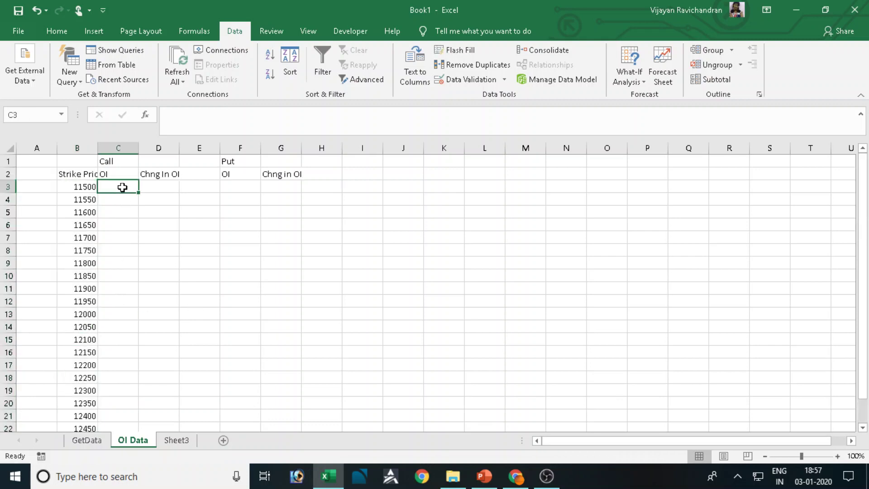
{"action": "type", "text": "="}
{"action": "left_click", "coordinate": [90, 440]}
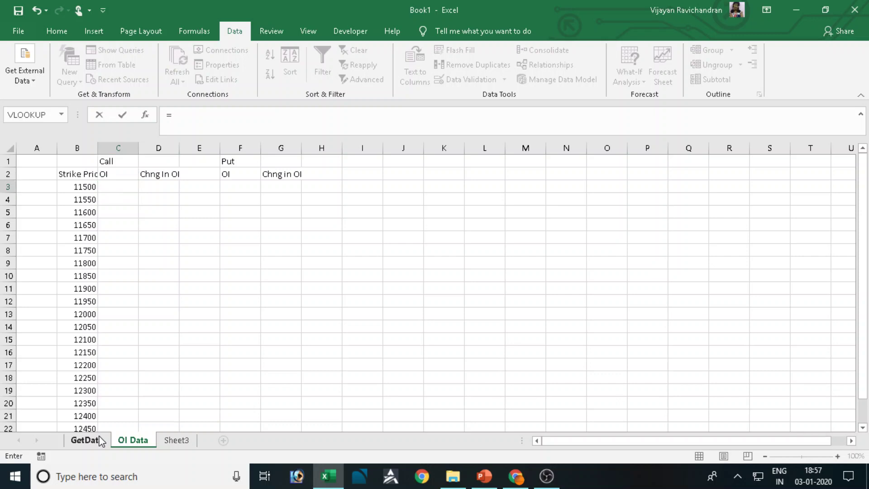
{"action": "scroll", "coordinate": [190, 204], "scroll_direction": "up", "scroll_amount": 10}
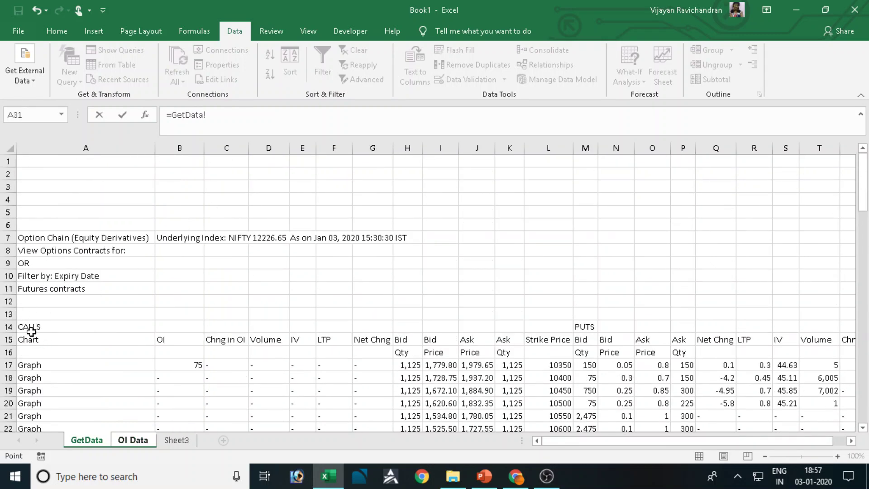
{"action": "scroll", "coordinate": [212, 311], "scroll_direction": "down", "scroll_amount": 3}
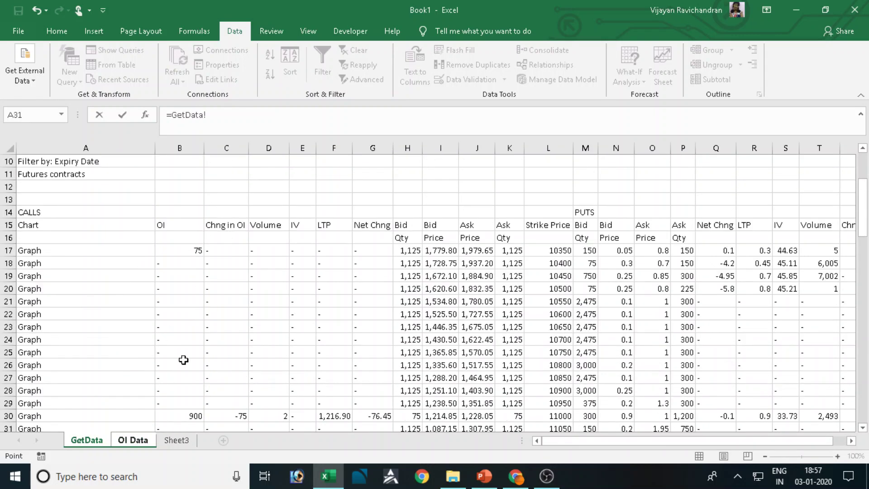
{"action": "scroll", "coordinate": [184, 359], "scroll_direction": "down", "scroll_amount": 4}
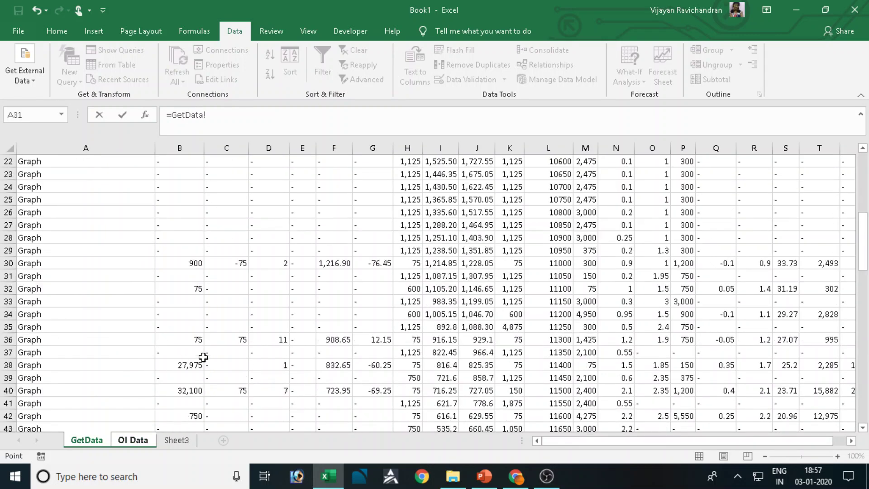
{"action": "left_click", "coordinate": [192, 388]}
{"action": "key", "text": "Return"}
- Fill the call OI formula from C3 down through C23
{"action": "left_click", "coordinate": [120, 186]}
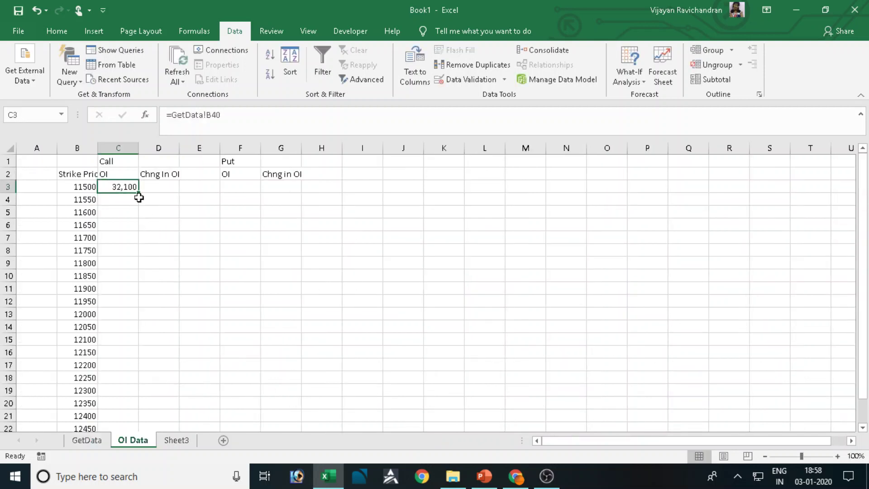
{"action": "left_click_drag", "start_coordinate": [139, 192], "coordinate": [134, 405]}
{"action": "scroll", "coordinate": [264, 291], "scroll_direction": "down", "scroll_amount": 1}
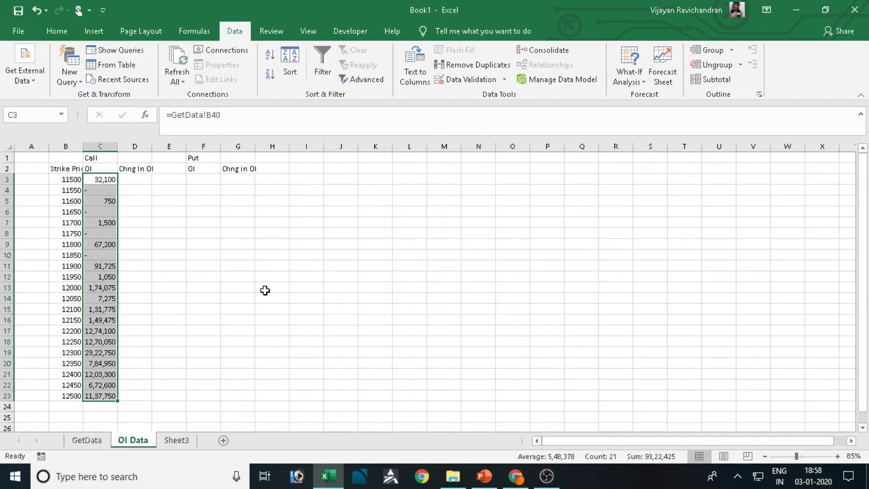
- Widen column D slightly and autofit column B to its Strike Price heading
{"action": "left_click", "coordinate": [347, 264]}
{"action": "left_click_drag", "start_coordinate": [154, 149], "coordinate": [160, 149]}
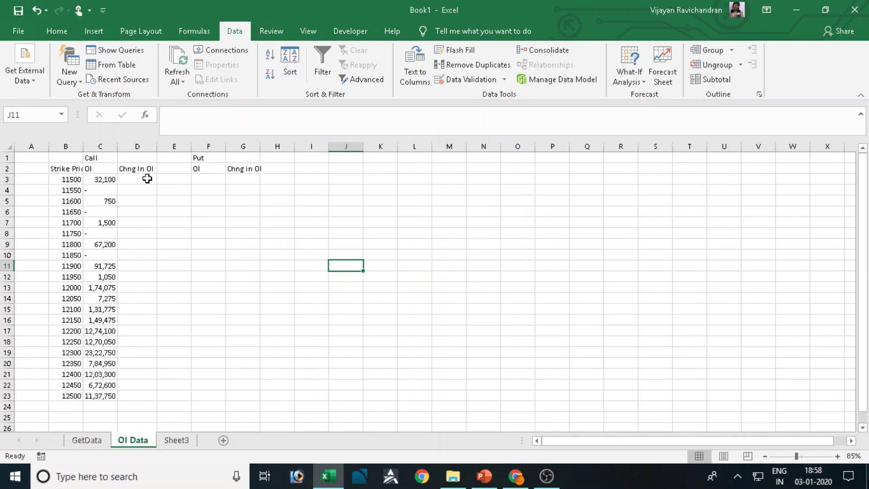
{"action": "left_click", "coordinate": [146, 179]}
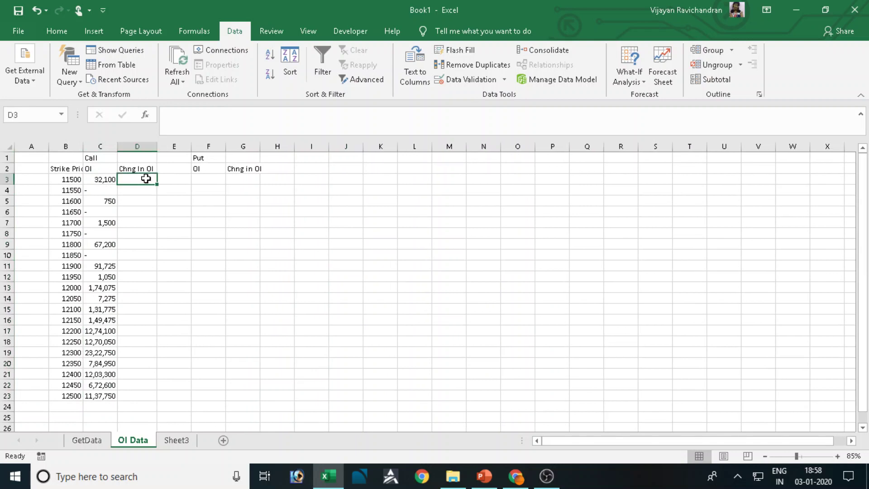
{"action": "double_click", "coordinate": [84, 146]}
- Link D3 to the call change in OI of the 11500 strike with the formula =GetData!C40
{"action": "type", "text": "="}
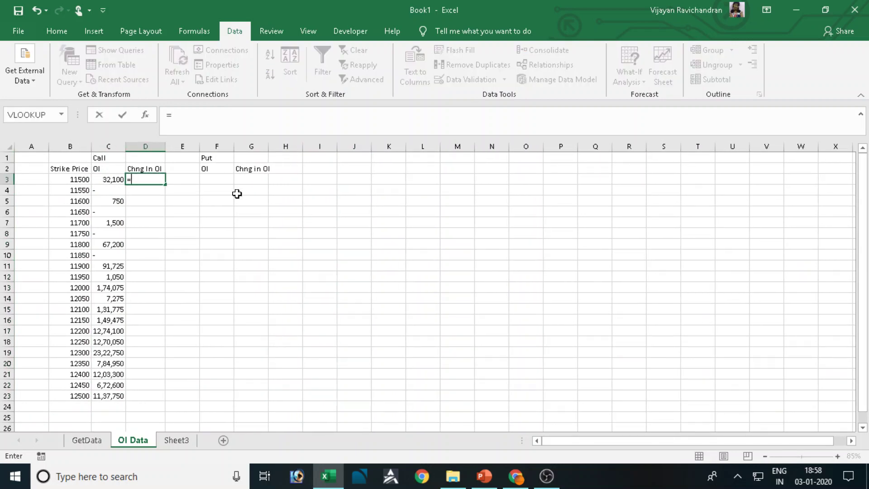
{"action": "left_click", "coordinate": [99, 445]}
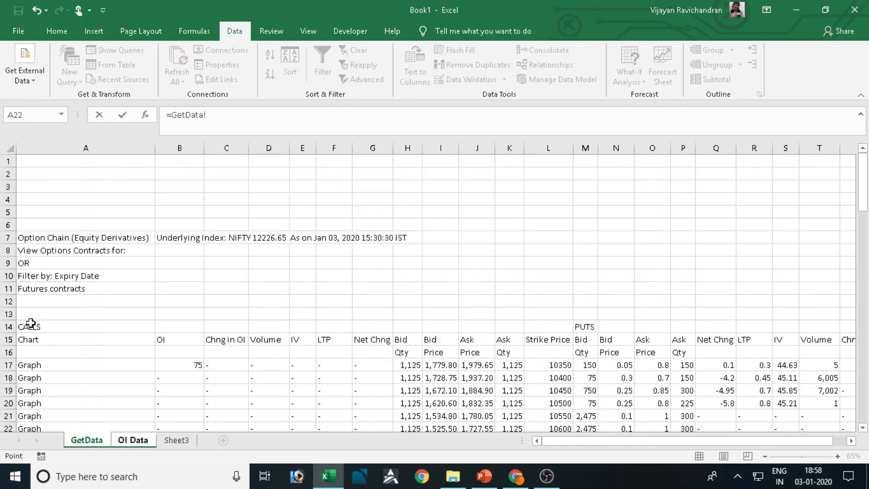
{"action": "left_click", "coordinate": [31, 323]}
{"action": "left_click", "coordinate": [219, 337]}
{"action": "scroll", "coordinate": [301, 283], "scroll_direction": "down", "scroll_amount": 6}
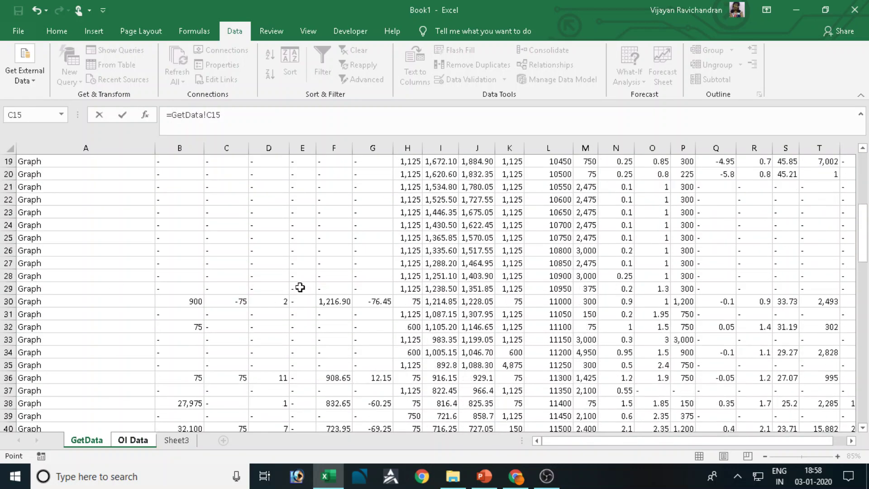
{"action": "scroll", "coordinate": [300, 288], "scroll_direction": "down", "scroll_amount": 4}
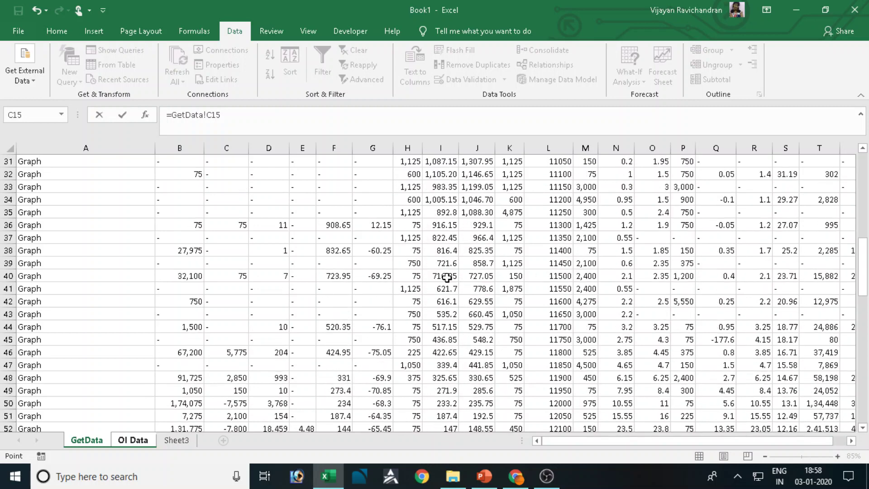
{"action": "left_click", "coordinate": [230, 274]}
{"action": "scroll", "coordinate": [230, 274], "scroll_direction": "up", "scroll_amount": 10}
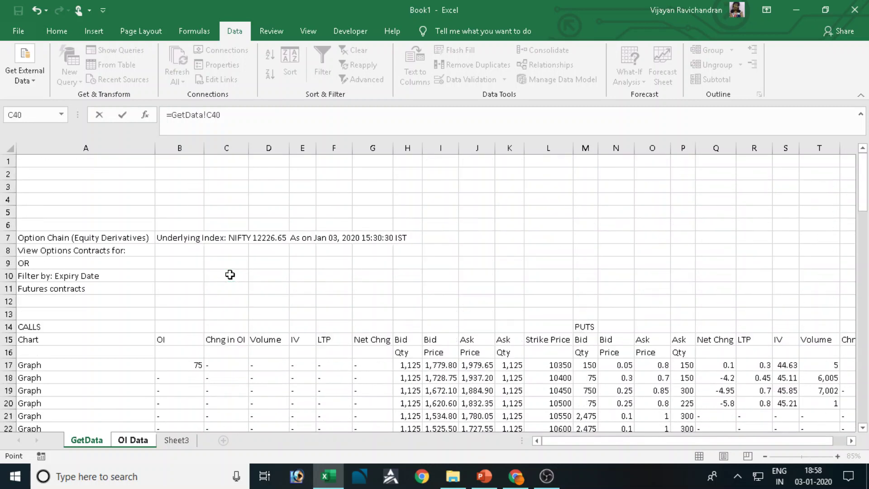
{"action": "scroll", "coordinate": [229, 333], "scroll_direction": "down", "scroll_amount": 7}
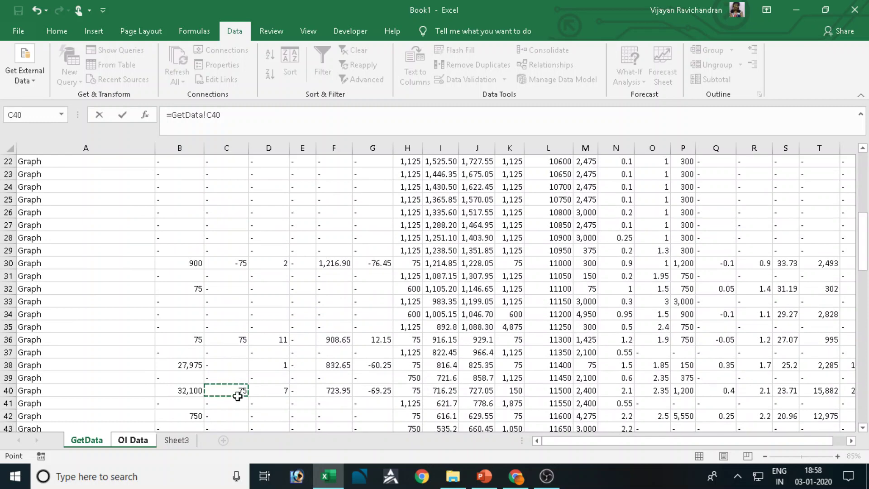
{"action": "key", "text": "Return"}
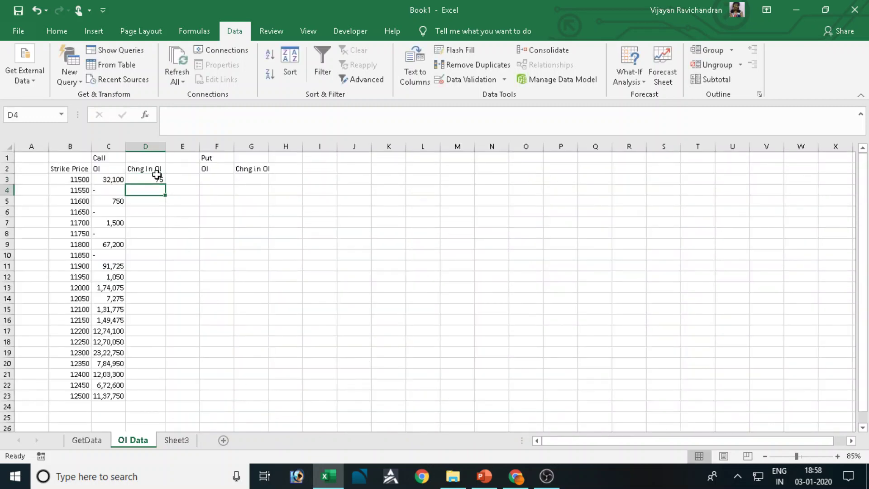
- Fill the call change in OI formula from D3 down through D23
{"action": "left_click", "coordinate": [156, 179]}
{"action": "left_click_drag", "start_coordinate": [165, 186], "coordinate": [167, 399]}
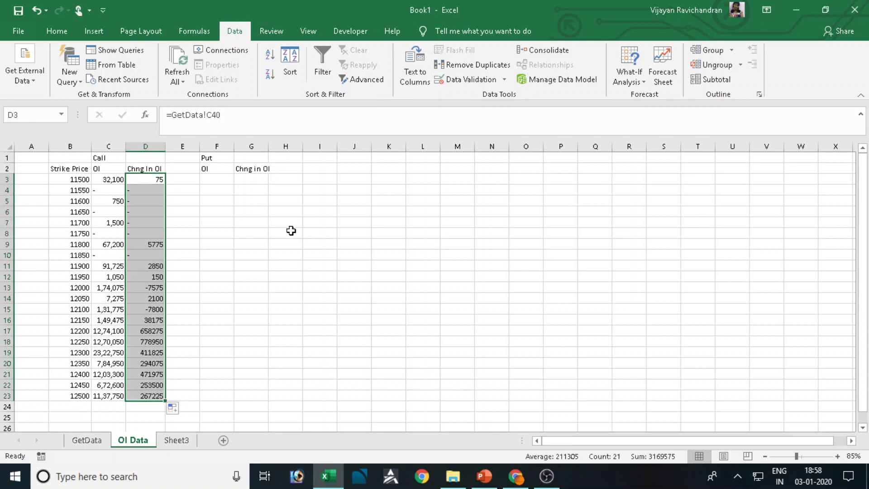
{"action": "left_click", "coordinate": [291, 231]}
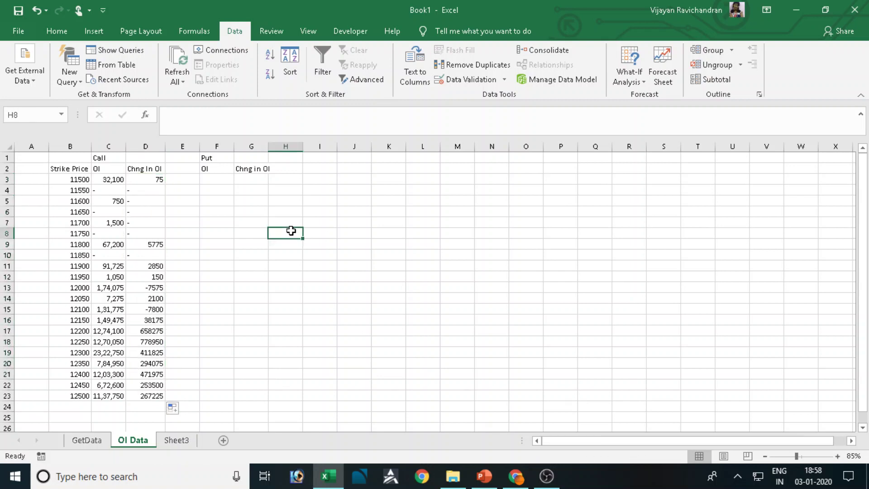
- Link F3 to the put OI of the 11500 strike with the formula =GetData!V40
{"action": "left_click", "coordinate": [221, 180]}
{"action": "type", "text": "="}
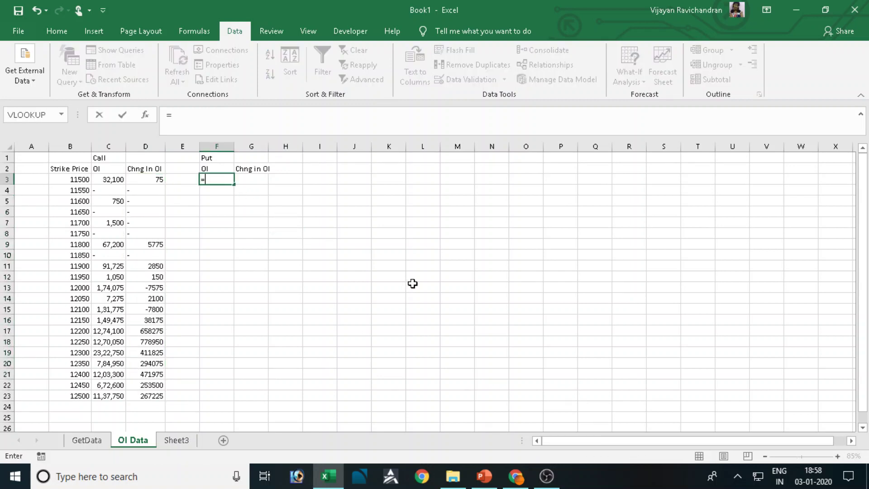
{"action": "left_click", "coordinate": [87, 440]}
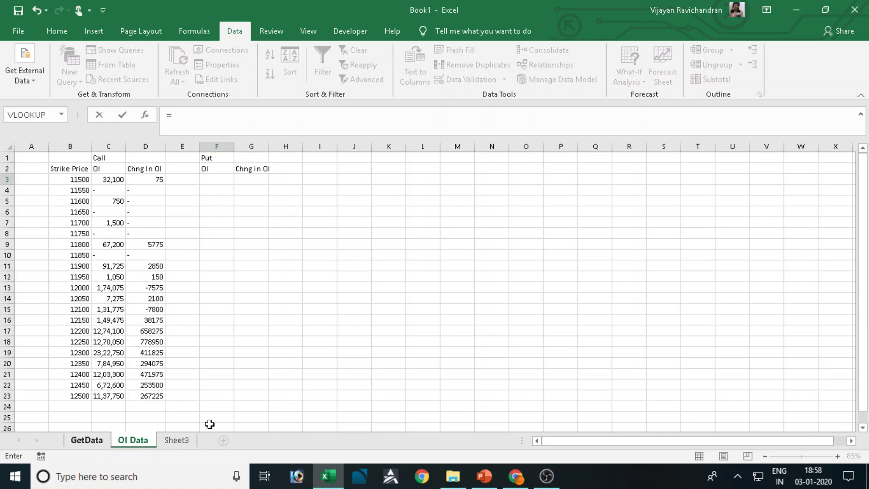
{"action": "scroll", "coordinate": [663, 271], "scroll_direction": "up", "scroll_amount": 7}
{"action": "left_click", "coordinate": [586, 327]}
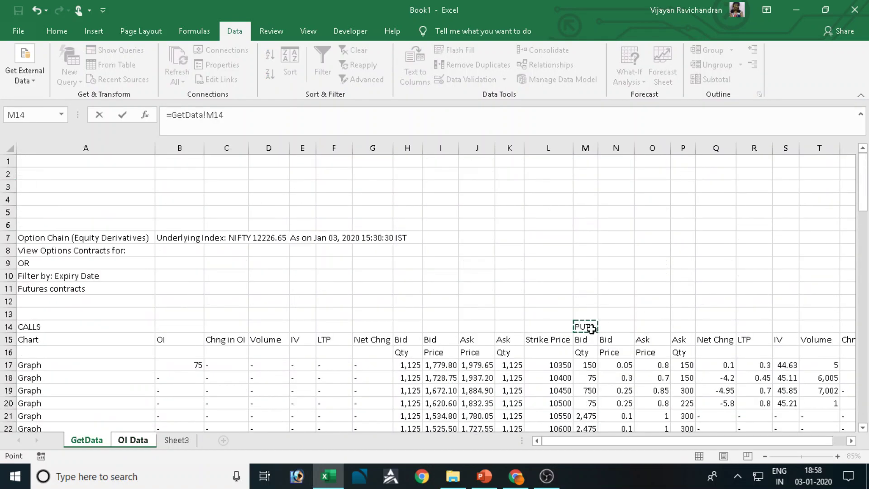
{"action": "left_click_drag", "start_coordinate": [807, 442], "coordinate": [821, 441]}
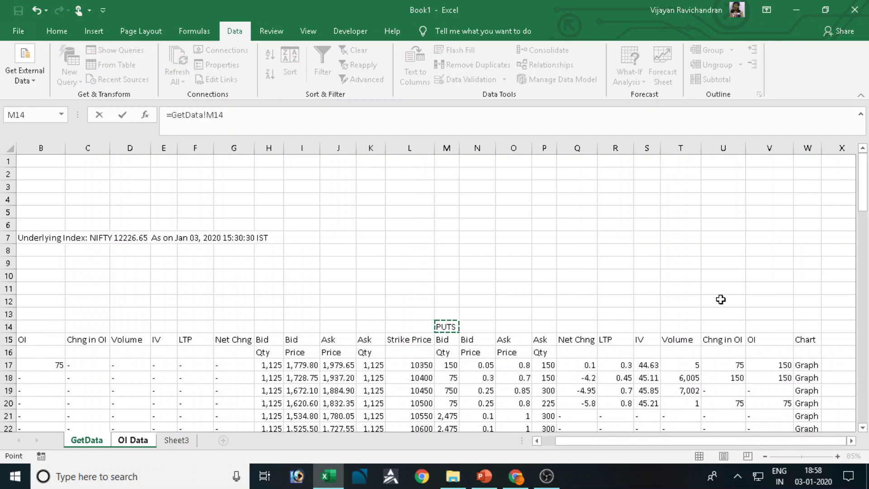
{"action": "scroll", "coordinate": [726, 301], "scroll_direction": "down", "scroll_amount": 5}
{"action": "scroll", "coordinate": [750, 229], "scroll_direction": "up", "scroll_amount": 3}
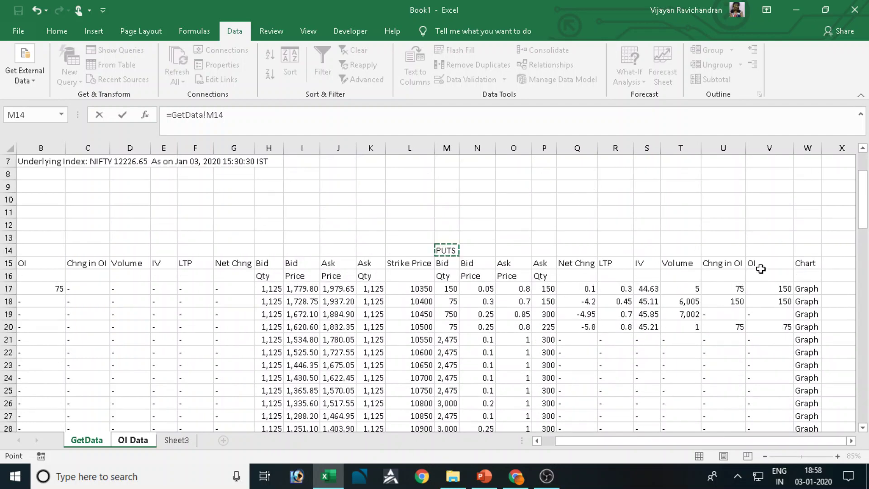
{"action": "left_click", "coordinate": [762, 265]}
{"action": "scroll", "coordinate": [757, 311], "scroll_direction": "down", "scroll_amount": 5}
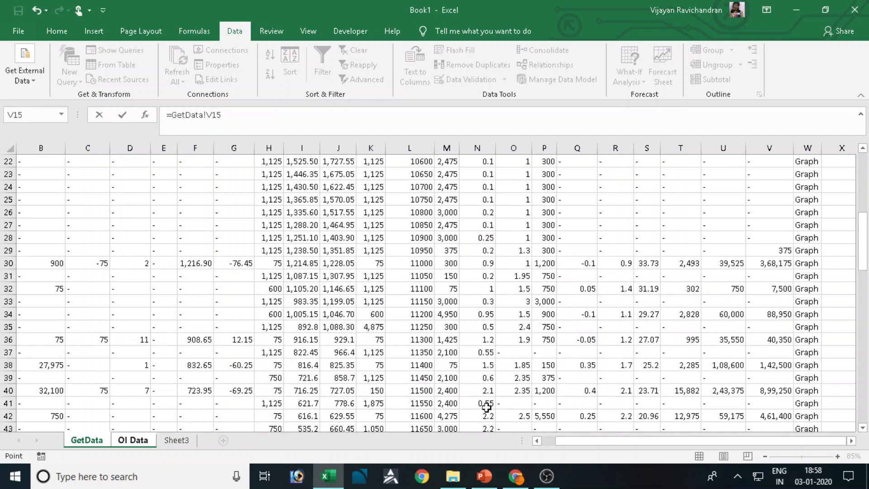
{"action": "left_click", "coordinate": [789, 391]}
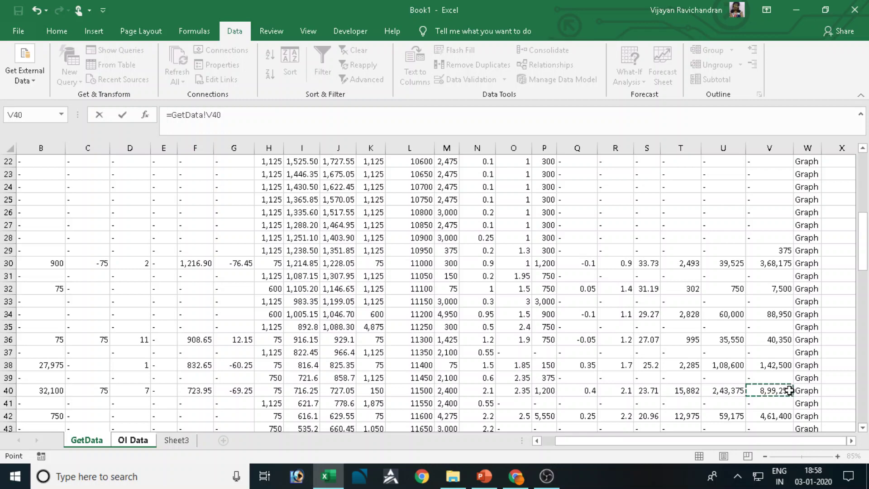
{"action": "key", "text": "Return"}
- Fill the put OI formula from F3 down through F23 and autofit column G to its heading
{"action": "left_click", "coordinate": [226, 180]}
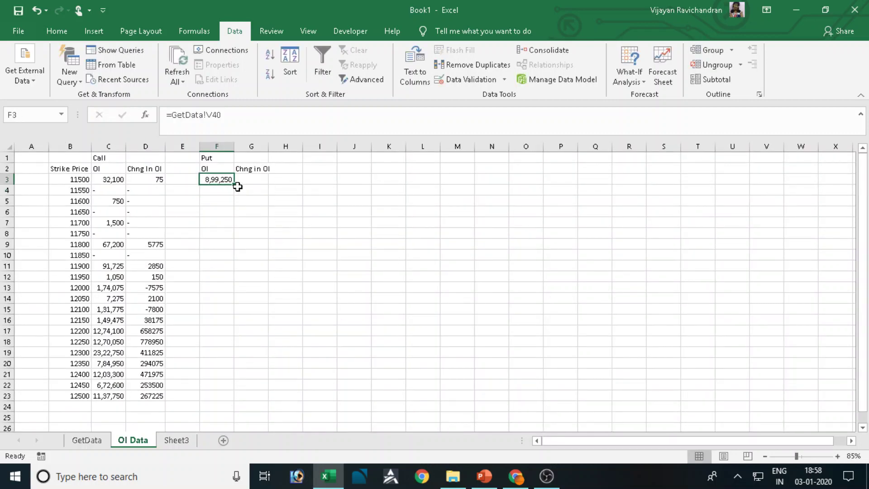
{"action": "left_click_drag", "start_coordinate": [236, 185], "coordinate": [229, 398]}
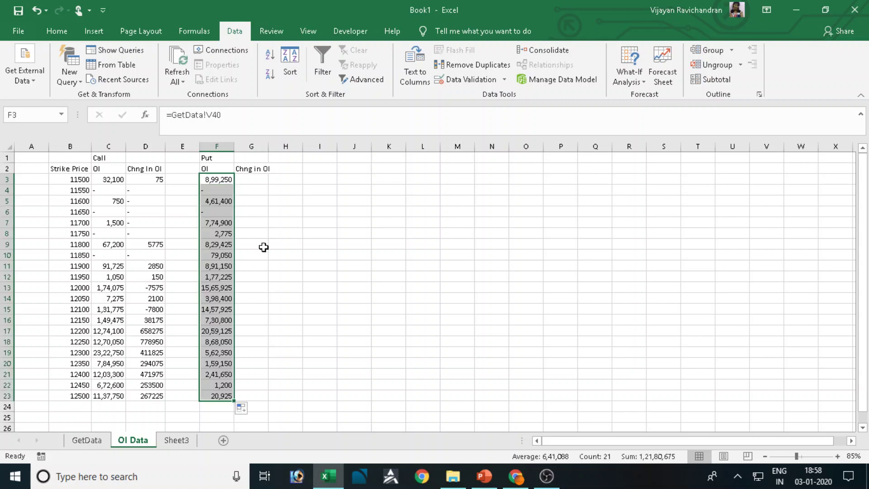
{"action": "double_click", "coordinate": [269, 146]}
- Link G3 to the put change in OI of the 11500 strike with the formula =GetData!U40
{"action": "left_click", "coordinate": [261, 178]}
{"action": "type", "text": "="}
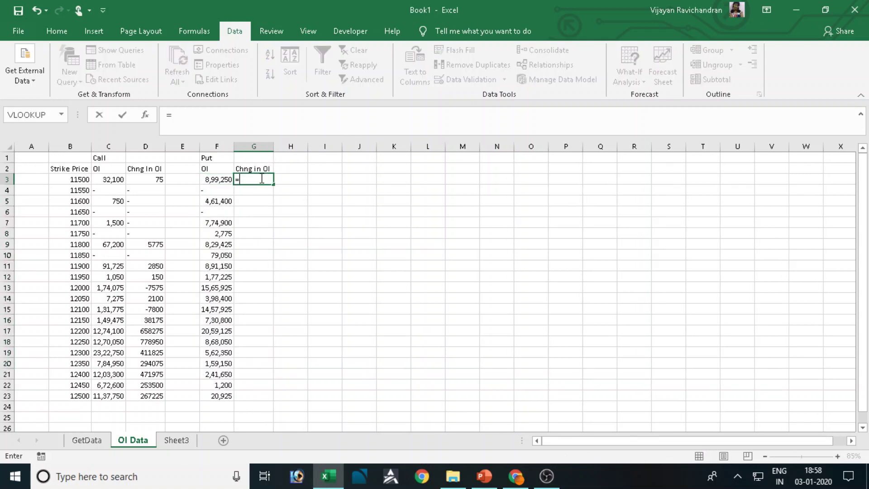
{"action": "left_click", "coordinate": [86, 440]}
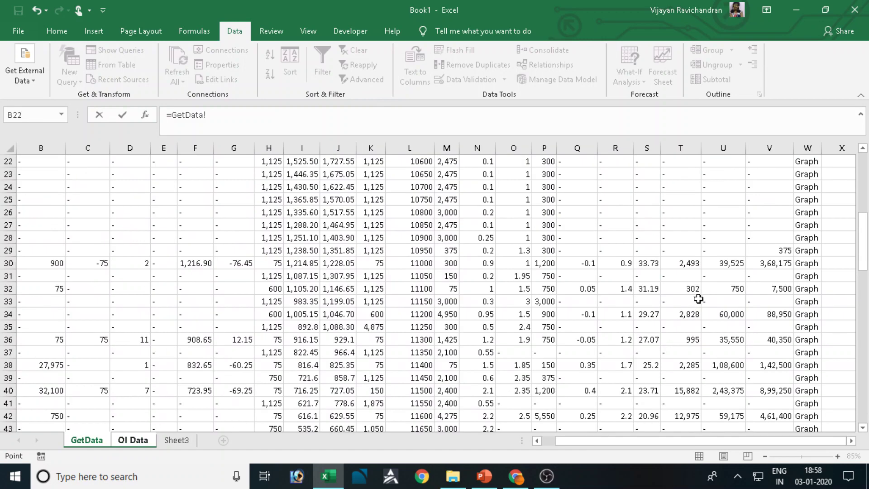
{"action": "scroll", "coordinate": [698, 298], "scroll_direction": "up", "scroll_amount": 7}
{"action": "left_click", "coordinate": [446, 329]}
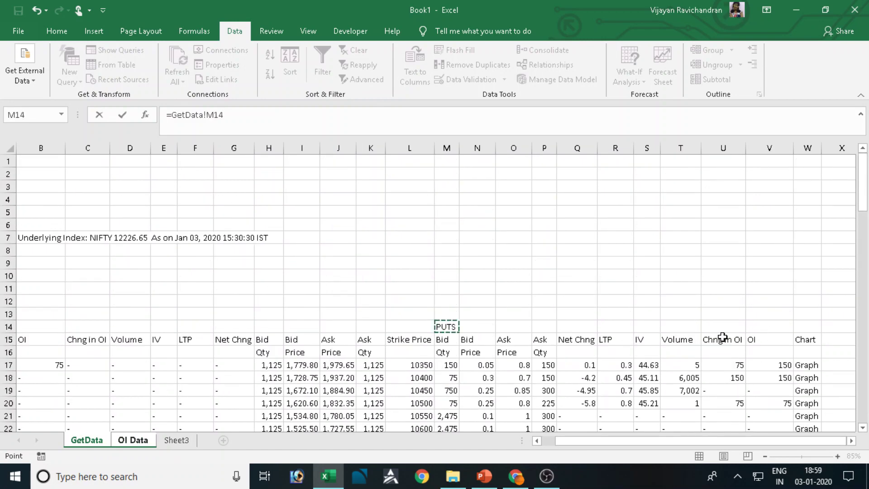
{"action": "left_click", "coordinate": [723, 337]}
{"action": "scroll", "coordinate": [752, 310], "scroll_direction": "down", "scroll_amount": 6}
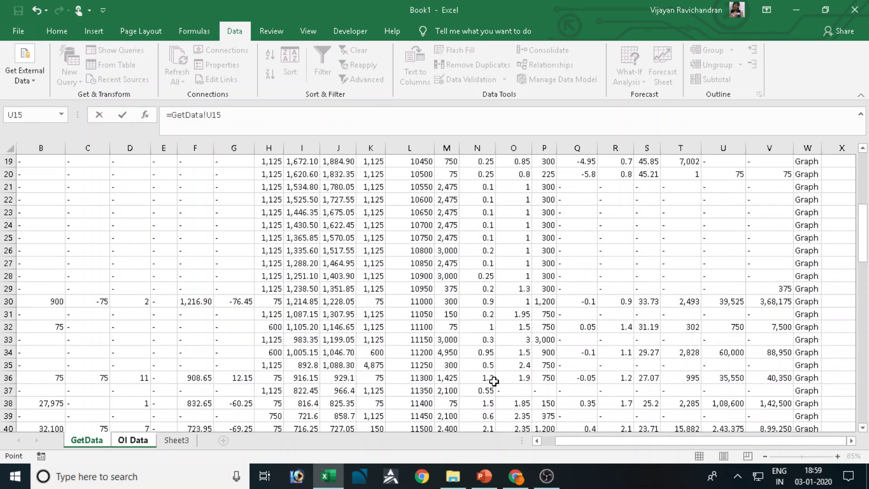
{"action": "scroll", "coordinate": [494, 381], "scroll_direction": "down", "scroll_amount": 2}
{"action": "left_click", "coordinate": [422, 355]}
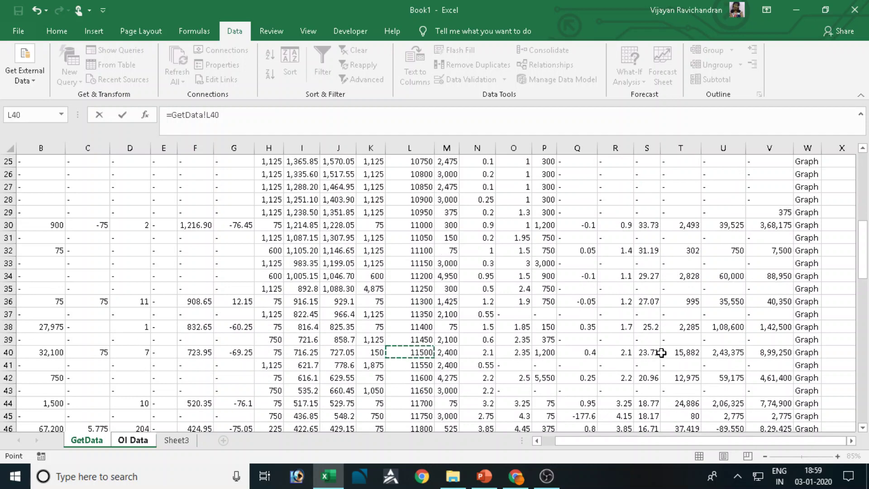
{"action": "left_click", "coordinate": [719, 354]}
{"action": "scroll", "coordinate": [744, 325], "scroll_direction": "up", "scroll_amount": 5}
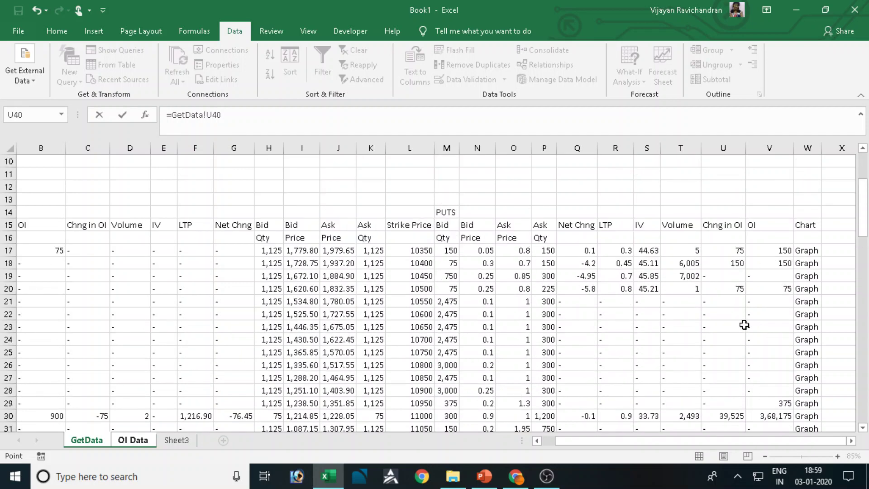
{"action": "scroll", "coordinate": [744, 325], "scroll_direction": "down", "scroll_amount": 5}
{"action": "key", "text": "Return"}
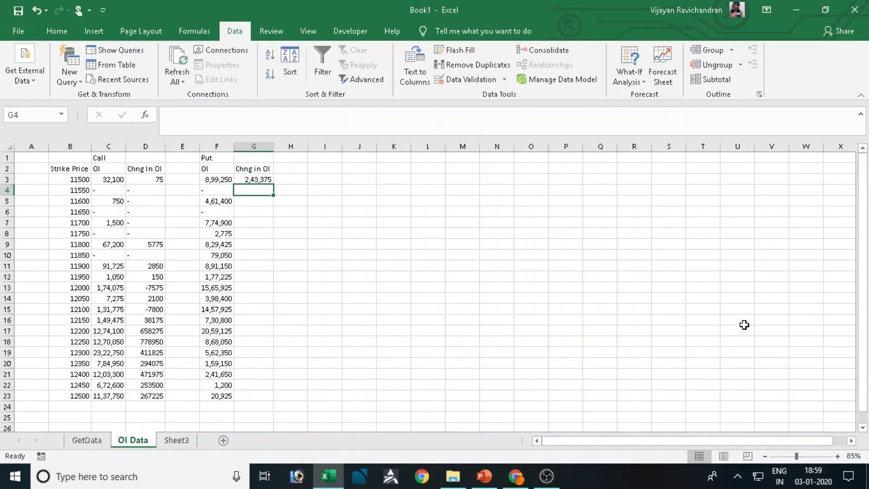
- Fill the put change in OI formula from G3 down through G23
{"action": "left_click", "coordinate": [265, 180]}
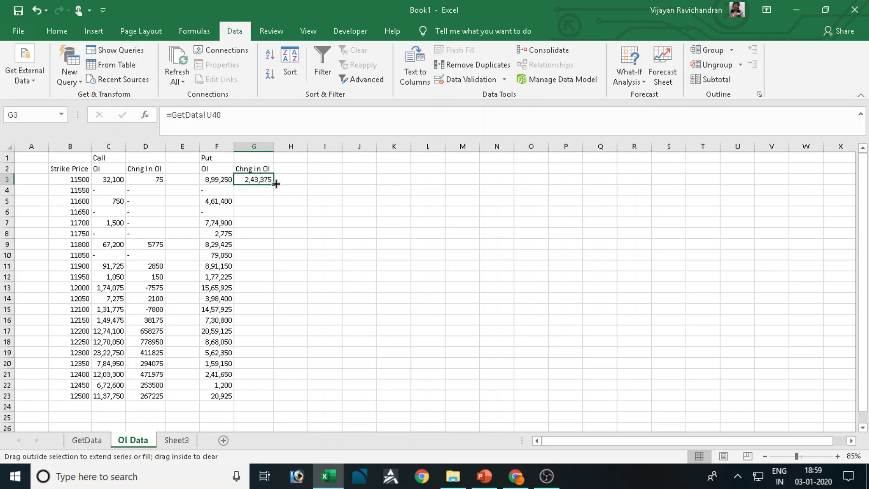
{"action": "left_click_drag", "start_coordinate": [275, 184], "coordinate": [259, 400]}
{"action": "left_click", "coordinate": [460, 263]}
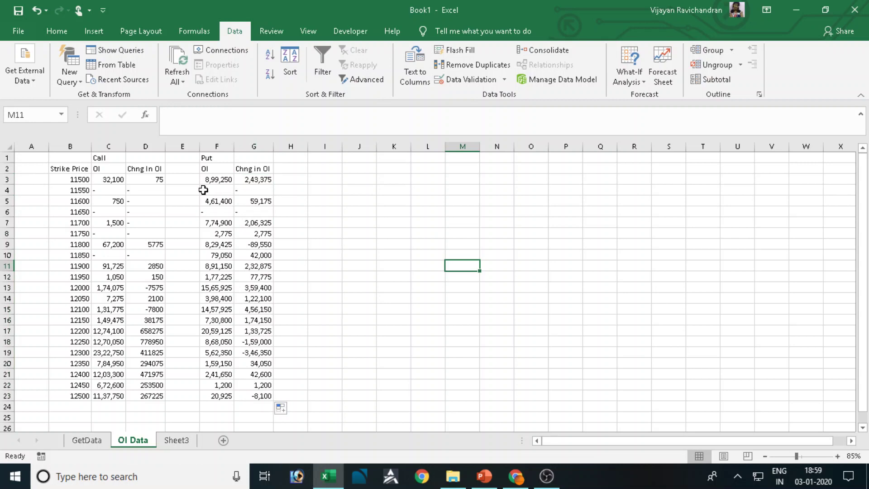
- Apply all borders to the whole table in B1:G23
{"action": "left_click_drag", "start_coordinate": [76, 158], "coordinate": [256, 396]}
{"action": "left_click", "coordinate": [58, 32]}
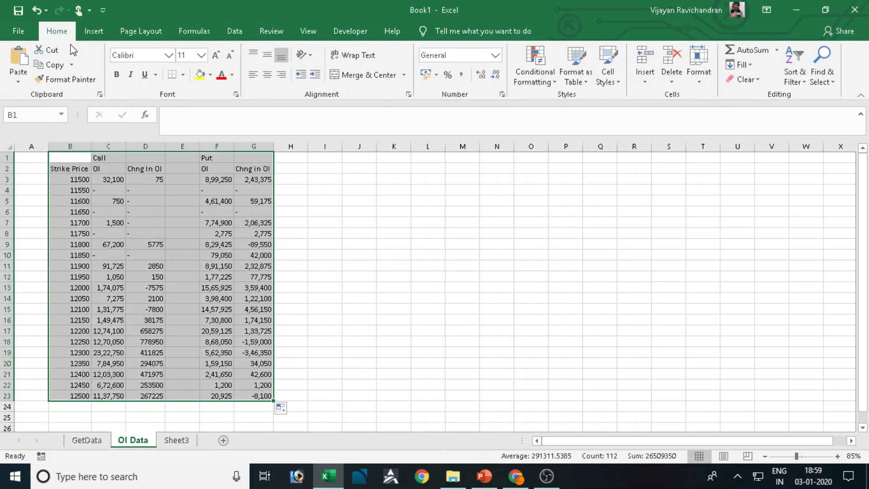
{"action": "left_click", "coordinate": [183, 74]}
{"action": "left_click", "coordinate": [203, 190]}
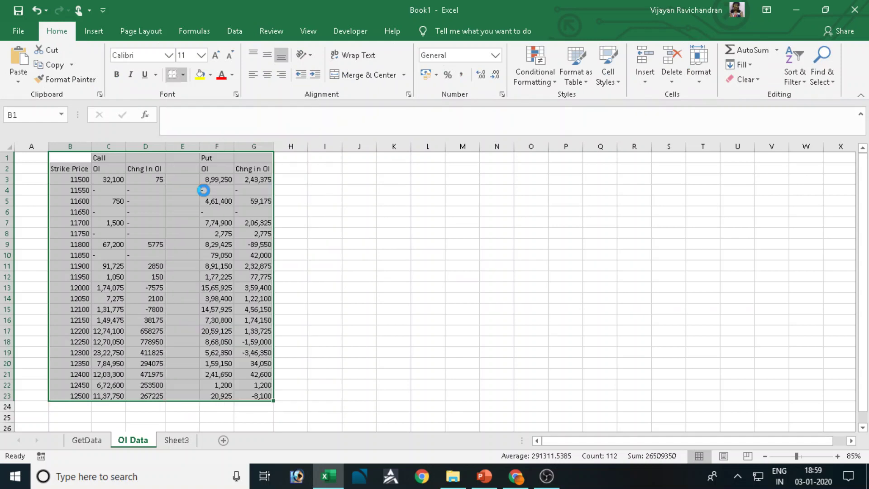
{"action": "left_click", "coordinate": [447, 245]}
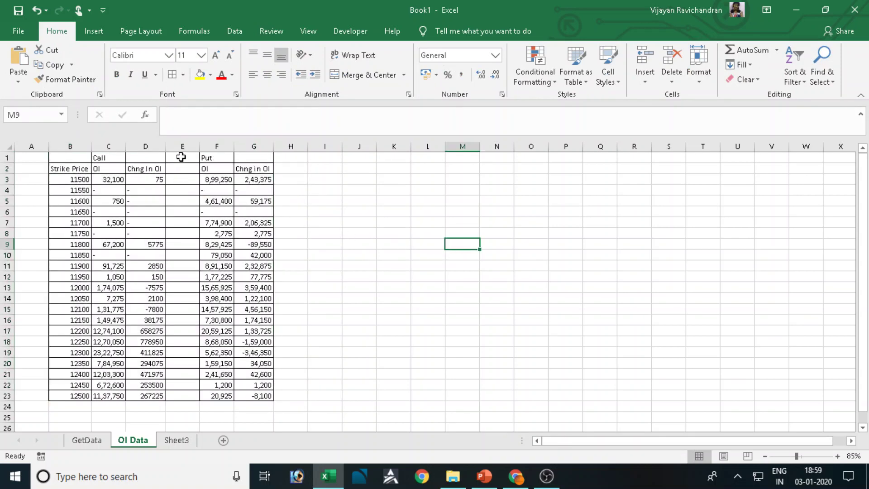
- Merge and center the empty separator cells E1:E23 between the call and put columns
{"action": "left_click_drag", "start_coordinate": [181, 157], "coordinate": [193, 395]}
{"action": "left_click", "coordinate": [360, 80]}
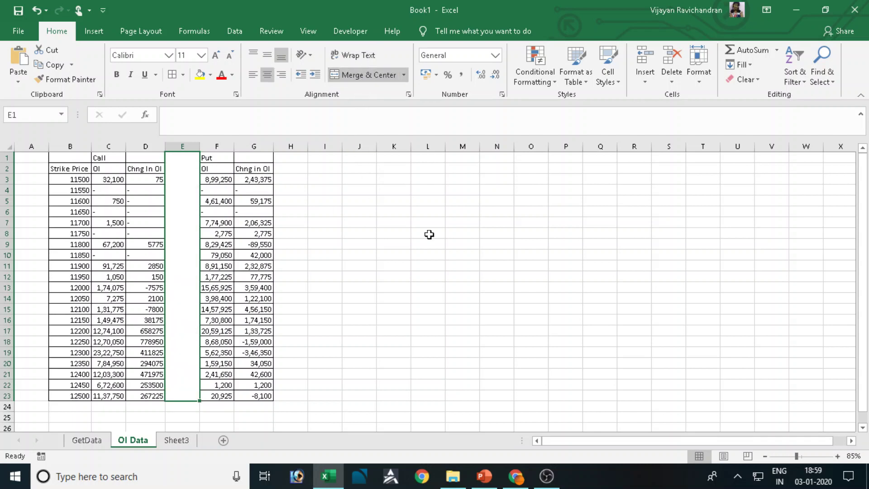
{"action": "left_click", "coordinate": [429, 234]}
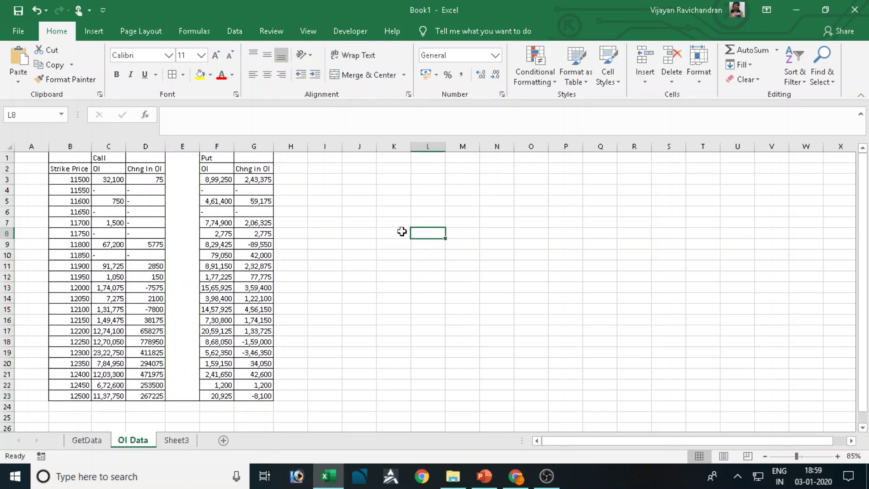
- Center and bold the strike price and call headings in B1:D2
{"action": "left_click", "coordinate": [81, 157]}
{"action": "key", "text": "ctrl+shift+End"}
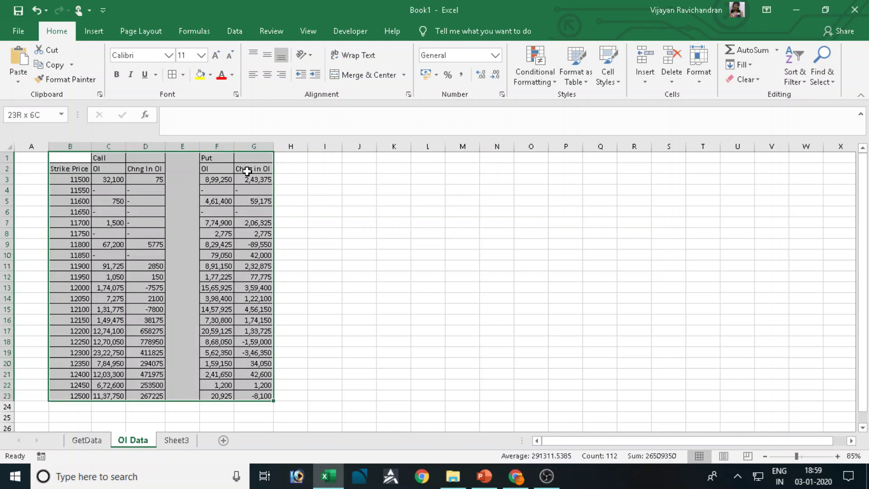
{"action": "left_click", "coordinate": [93, 168]}
{"action": "left_click_drag", "start_coordinate": [78, 159], "coordinate": [142, 168]}
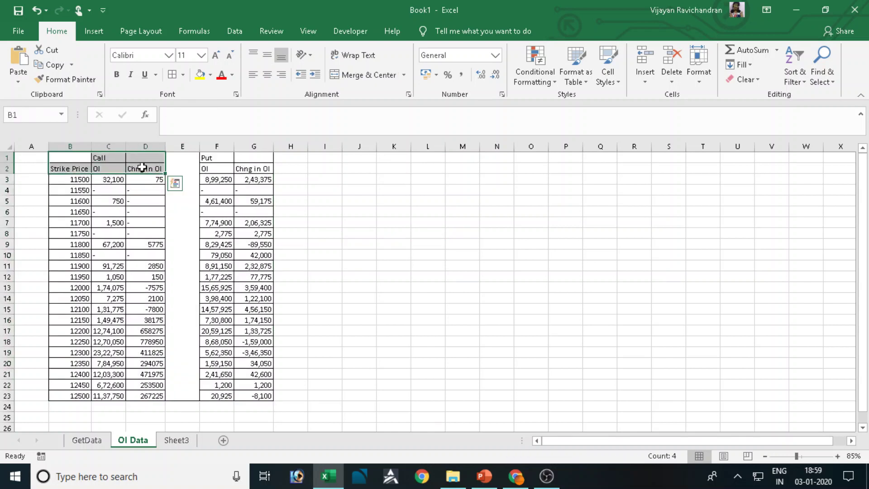
{"action": "left_click", "coordinate": [267, 74]}
{"action": "left_click", "coordinate": [116, 75]}
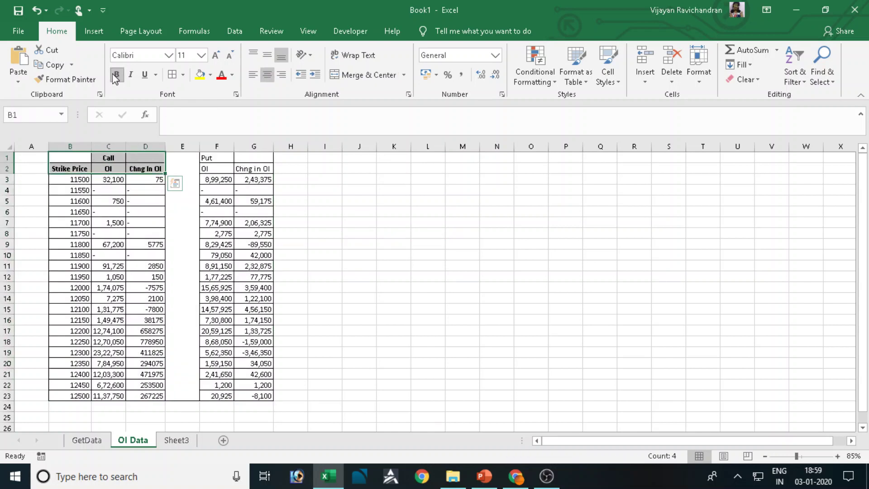
- Center and bold the put headings in F1:G2
{"action": "left_click_drag", "start_coordinate": [203, 162], "coordinate": [254, 168]}
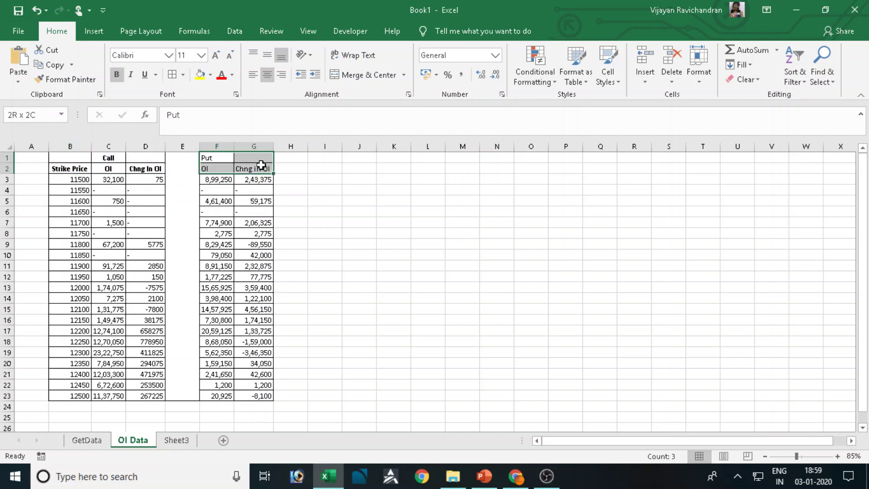
{"action": "left_click", "coordinate": [267, 76]}
{"action": "left_click", "coordinate": [117, 74]}
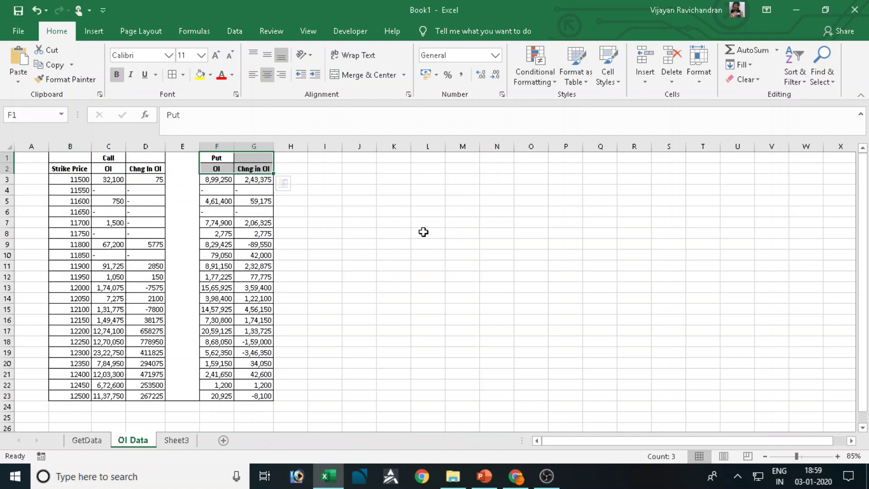
{"action": "left_click", "coordinate": [425, 232]}
- Merge and center the Call heading across C1:D1 and the Put heading across F1:G1
{"action": "left_click_drag", "start_coordinate": [116, 157], "coordinate": [145, 158]}
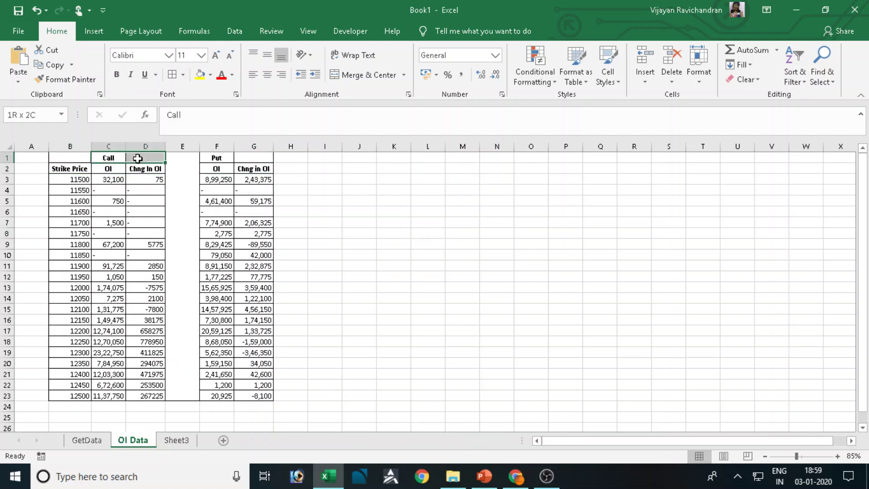
{"action": "left_click", "coordinate": [346, 75]}
{"action": "left_click_drag", "start_coordinate": [225, 158], "coordinate": [249, 156]}
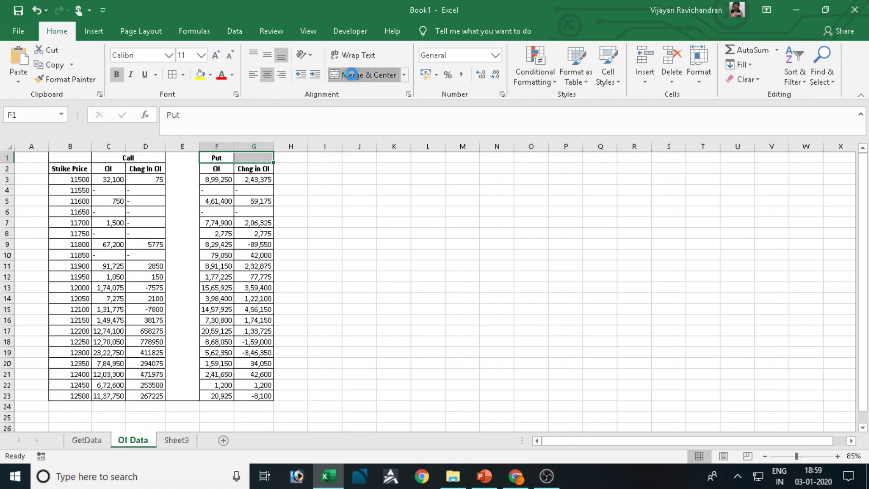
{"action": "left_click", "coordinate": [348, 75]}
{"action": "left_click", "coordinate": [362, 206]}
- Fill the call headings in C1:D2 and the put headings in F1:G2 with light orange
{"action": "left_click", "coordinate": [145, 159]}
{"action": "left_click_drag", "start_coordinate": [145, 158], "coordinate": [150, 168]}
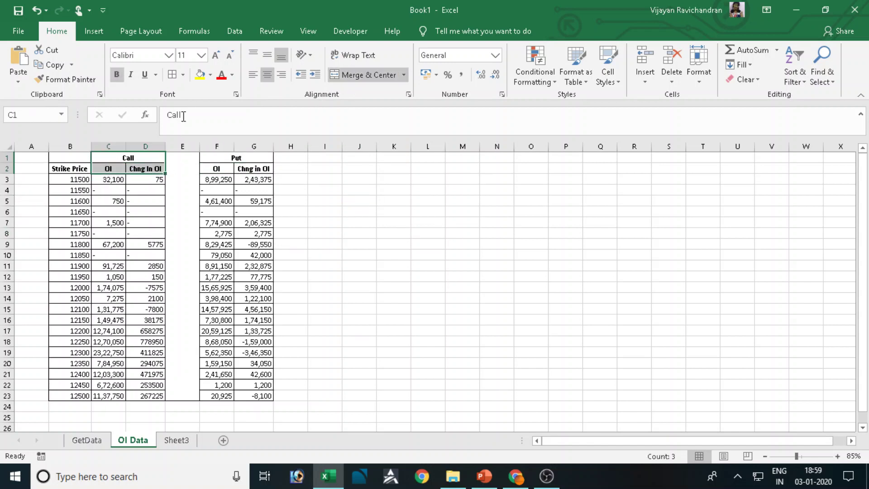
{"action": "left_click", "coordinate": [211, 75]}
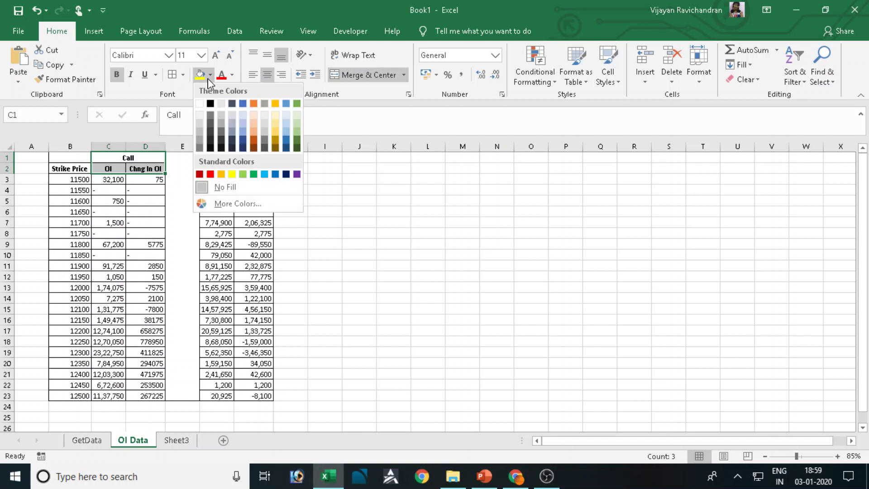
{"action": "left_click", "coordinate": [251, 124]}
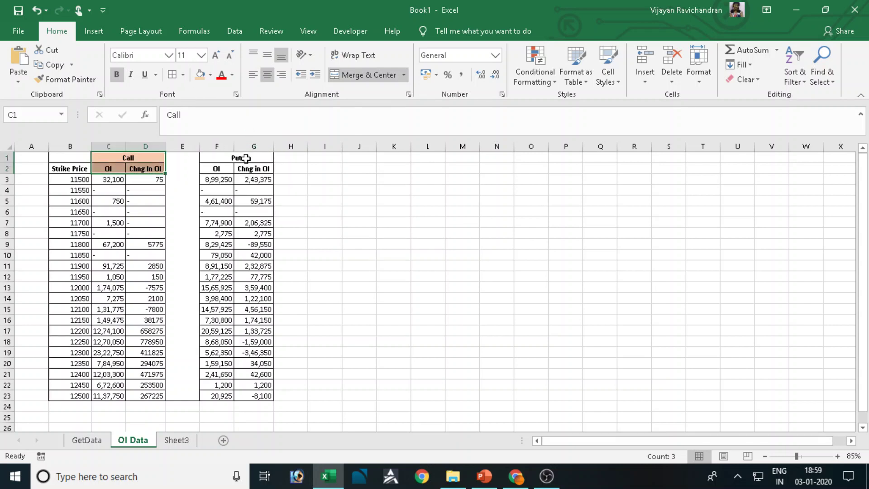
{"action": "left_click_drag", "start_coordinate": [241, 159], "coordinate": [246, 169]}
{"action": "left_click", "coordinate": [200, 74]}
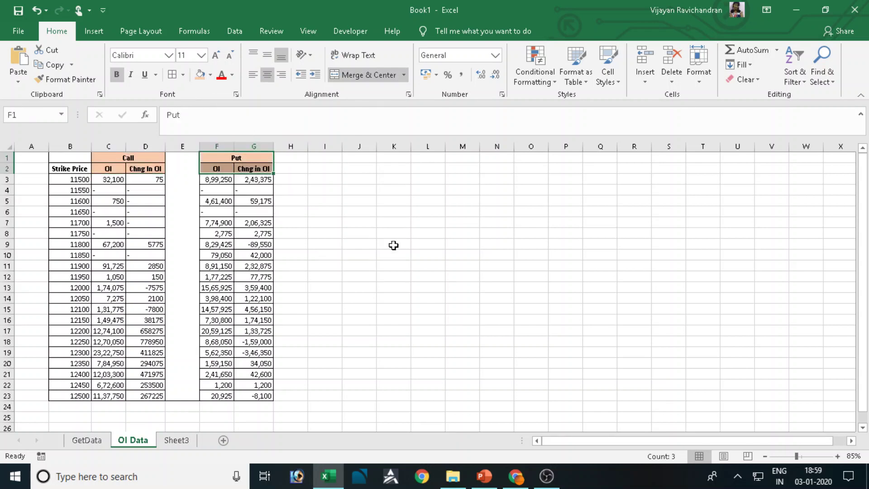
{"action": "left_click", "coordinate": [392, 244]}
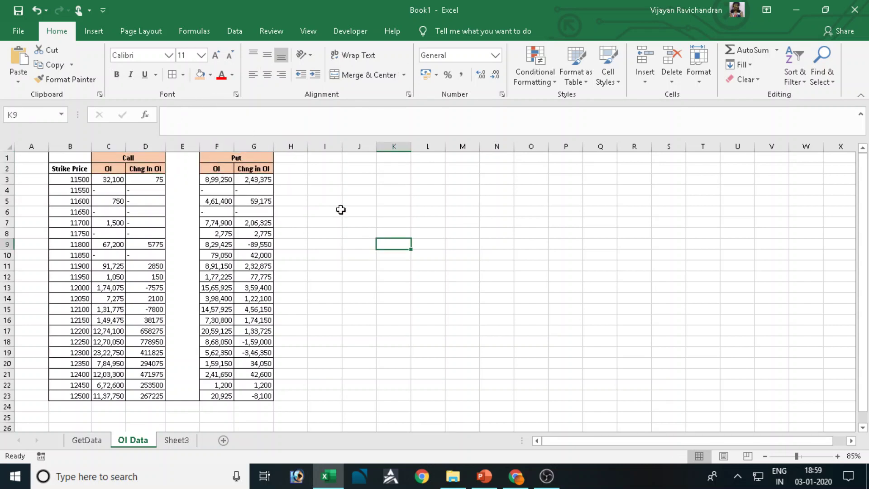
- Insert a 2-D clustered column chart from the strike price and call OI data in B2:C23
{"action": "left_click", "coordinate": [382, 167]}
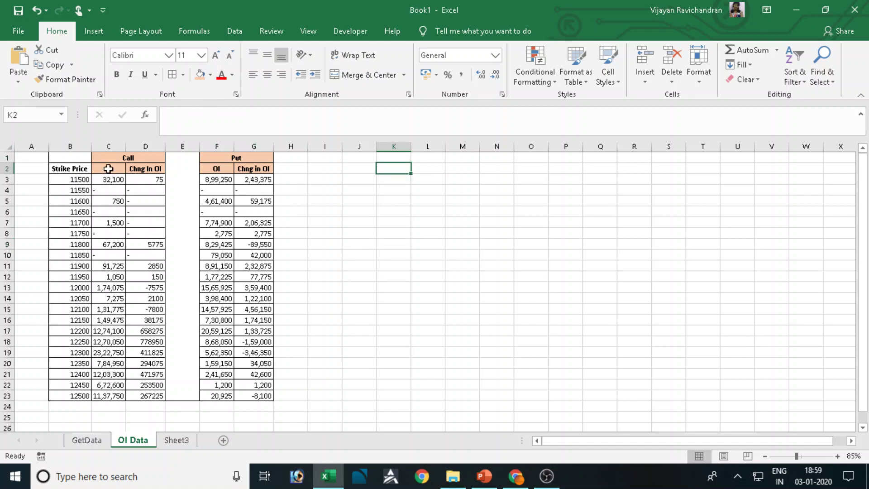
{"action": "left_click_drag", "start_coordinate": [74, 169], "coordinate": [117, 398]}
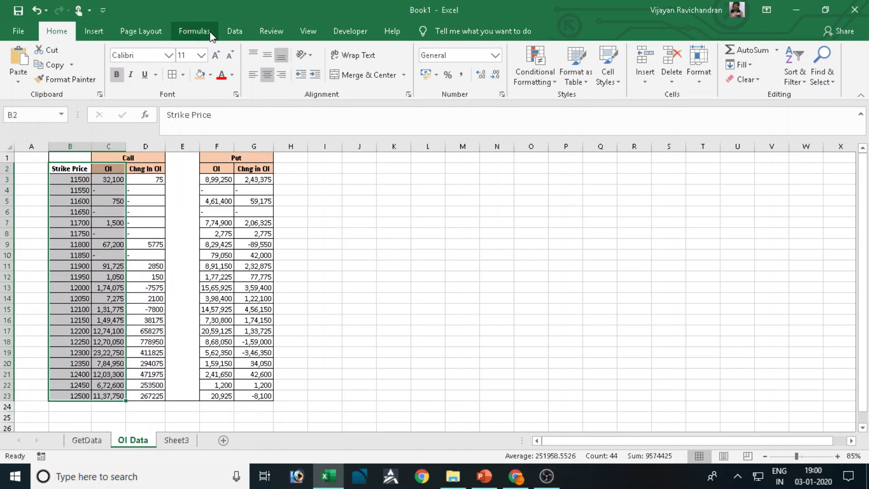
{"action": "left_click", "coordinate": [237, 35]}
{"action": "left_click", "coordinate": [94, 31]}
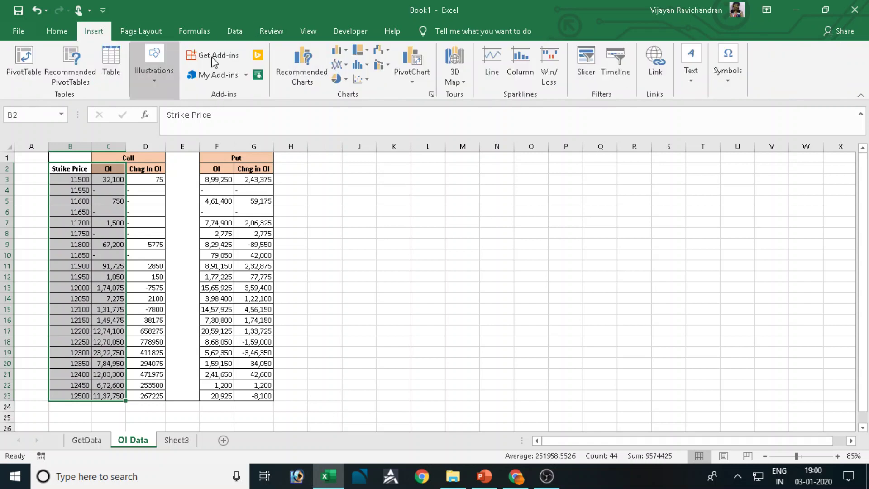
{"action": "left_click", "coordinate": [352, 52]}
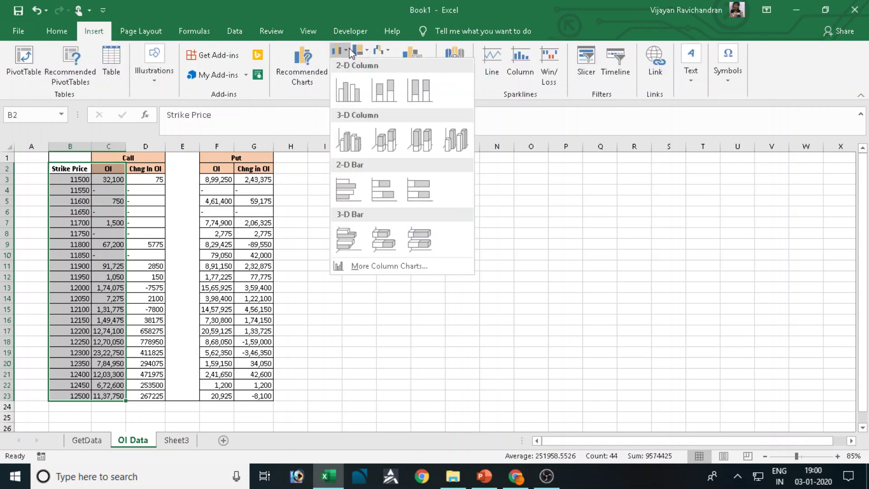
{"action": "left_click", "coordinate": [346, 94]}
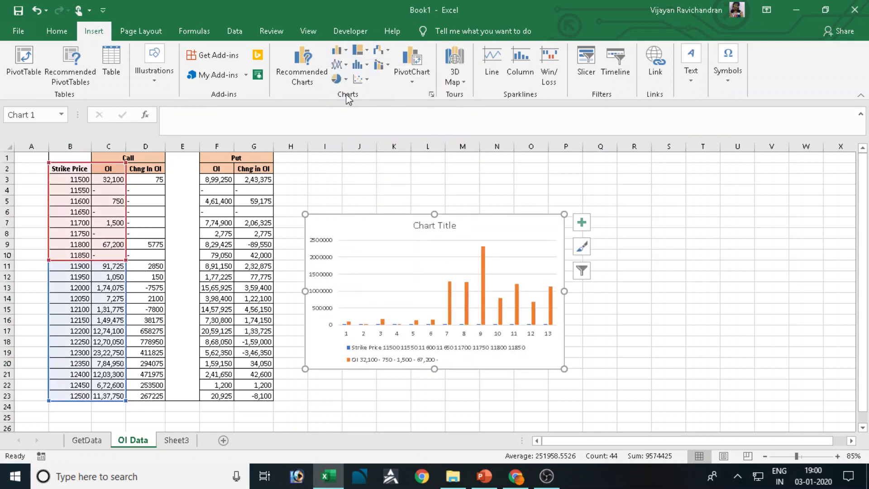
- Change the chart title to Open Interest
{"action": "left_click", "coordinate": [412, 222]}
{"action": "double_click", "coordinate": [421, 223]}
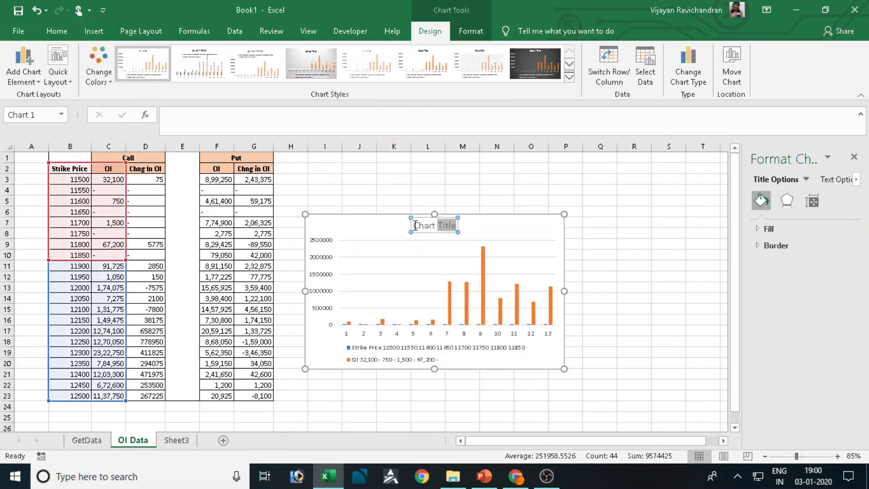
{"action": "left_click_drag", "start_coordinate": [413, 225], "coordinate": [458, 225]}
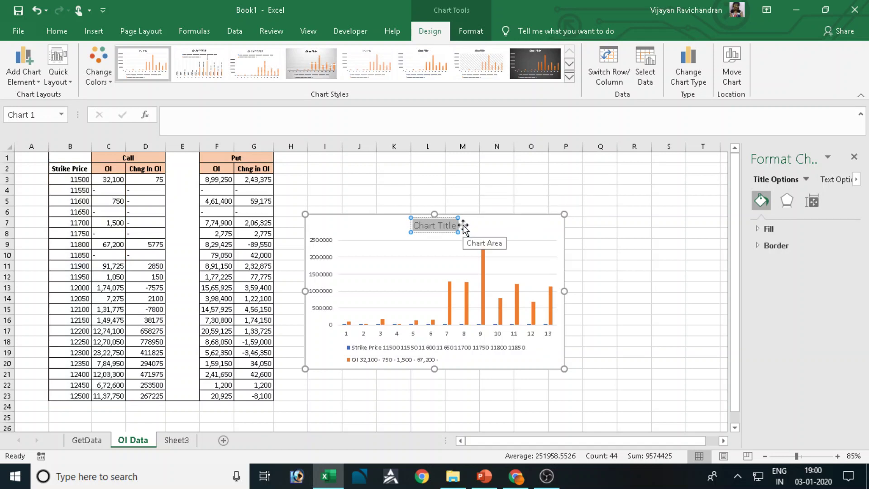
{"action": "type", "text": "Open"}
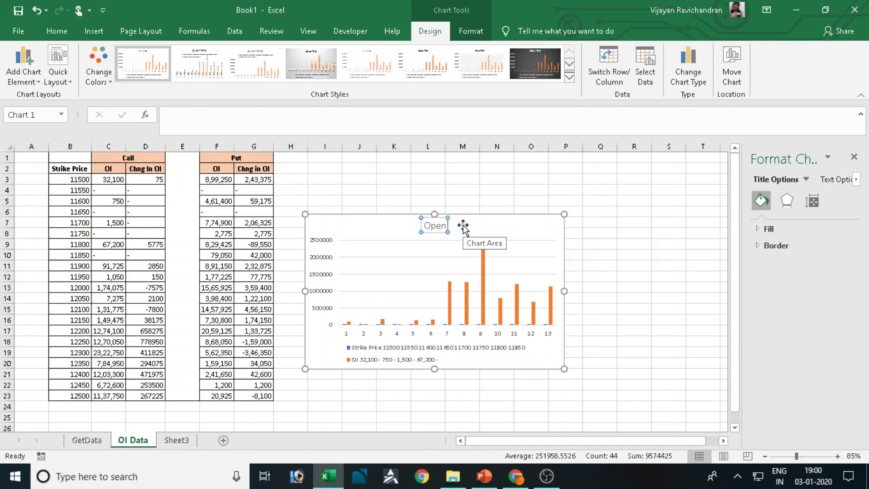
{"action": "type", "text": " Interest"}
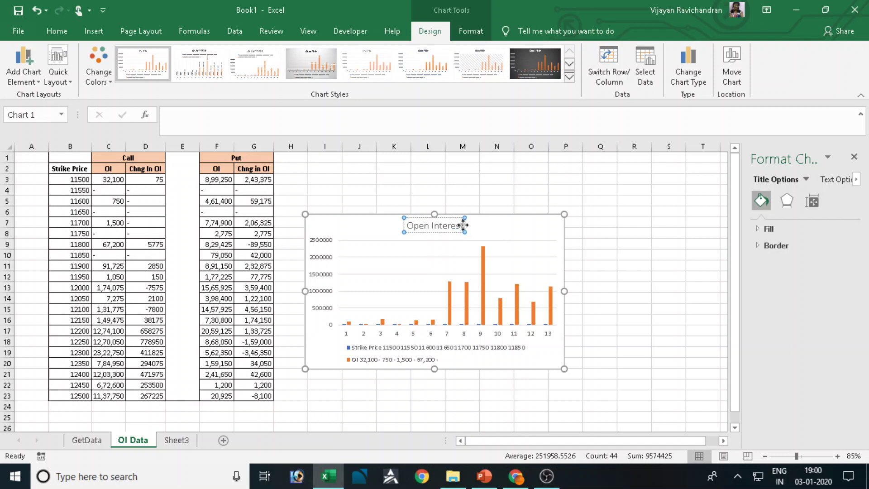
{"action": "left_click", "coordinate": [500, 224]}
- Remove both the Strike Price and OI series from the Open Interest chart's data source
{"action": "right_click", "coordinate": [394, 276]}
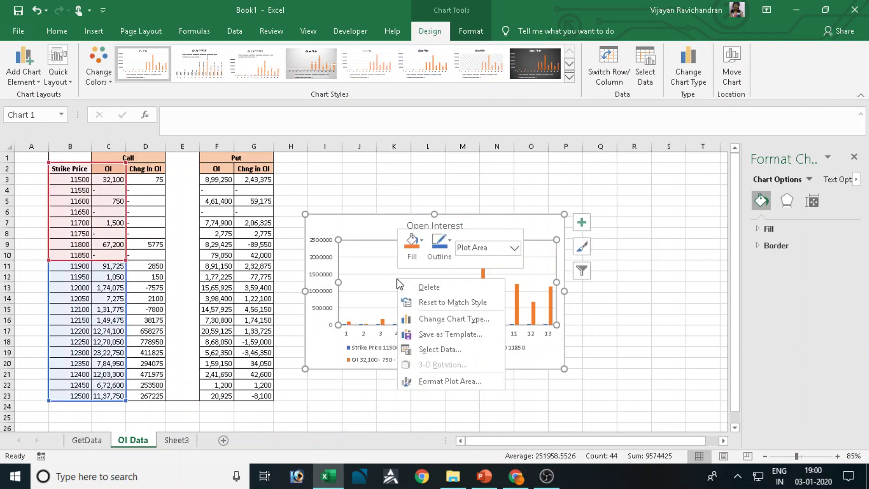
{"action": "key", "text": "Escape"}
{"action": "right_click", "coordinate": [335, 333]}
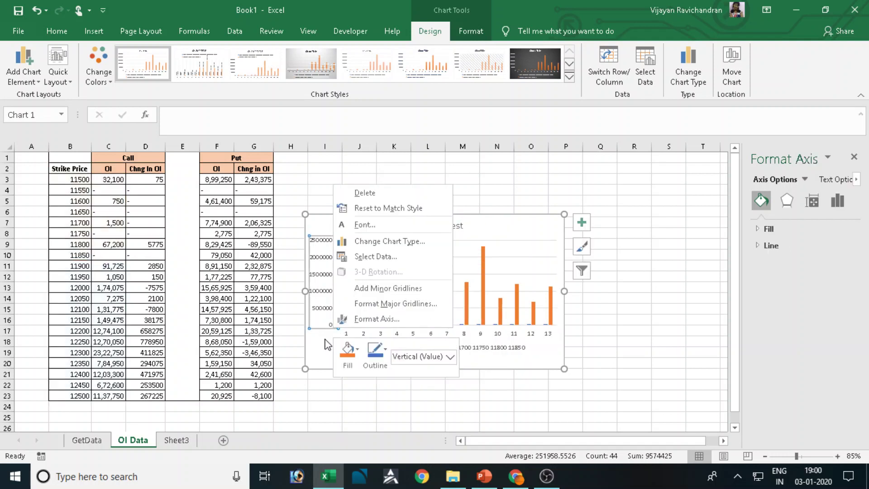
{"action": "right_click", "coordinate": [328, 345]}
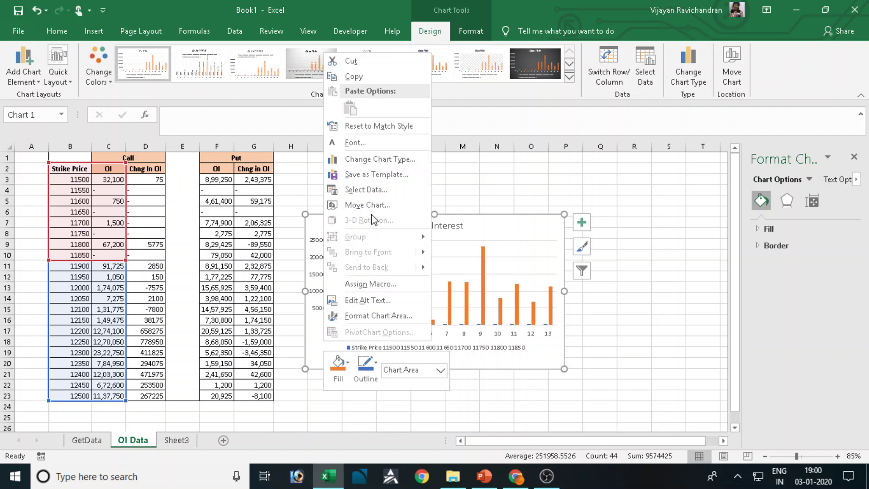
{"action": "left_click", "coordinate": [367, 190]}
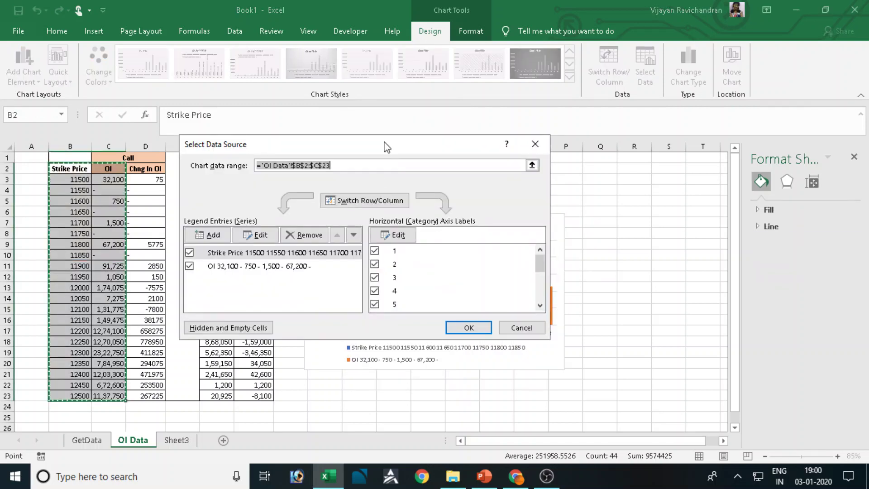
{"action": "left_click_drag", "start_coordinate": [385, 147], "coordinate": [504, 142]}
{"action": "left_click", "coordinate": [414, 250]}
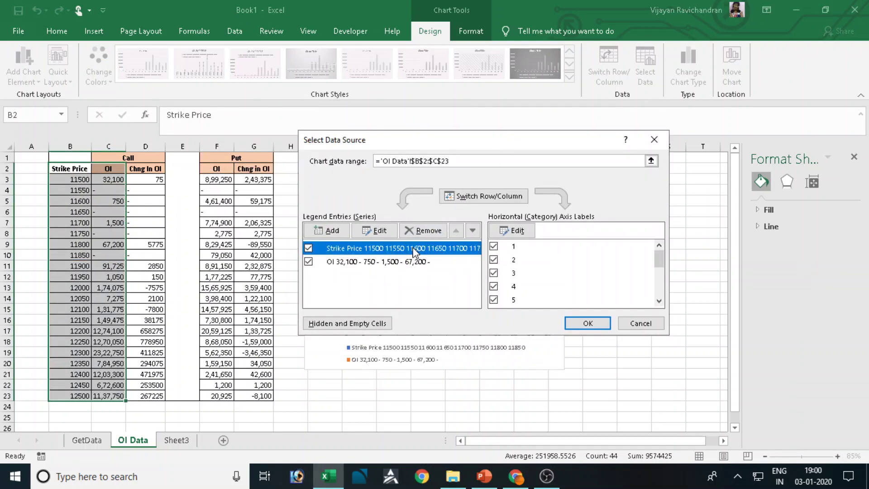
{"action": "left_click", "coordinate": [386, 230]}
{"action": "left_click", "coordinate": [434, 277]}
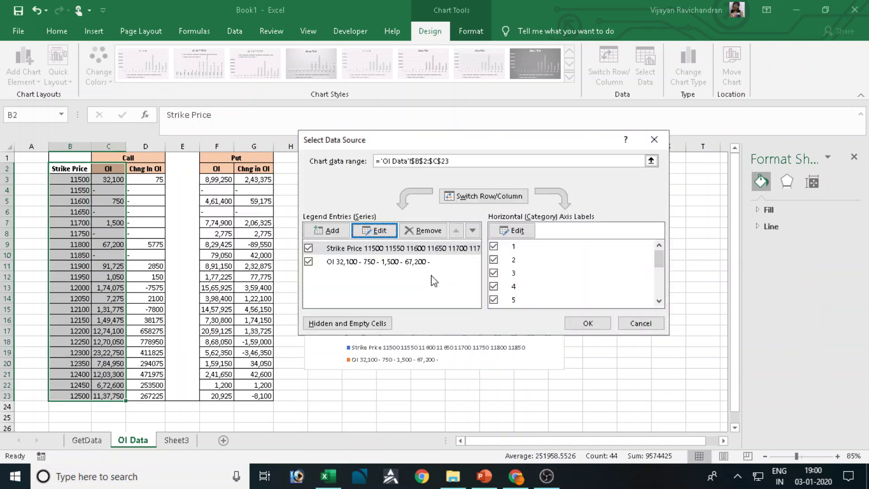
{"action": "left_click", "coordinate": [421, 231]}
{"action": "left_click", "coordinate": [397, 252]}
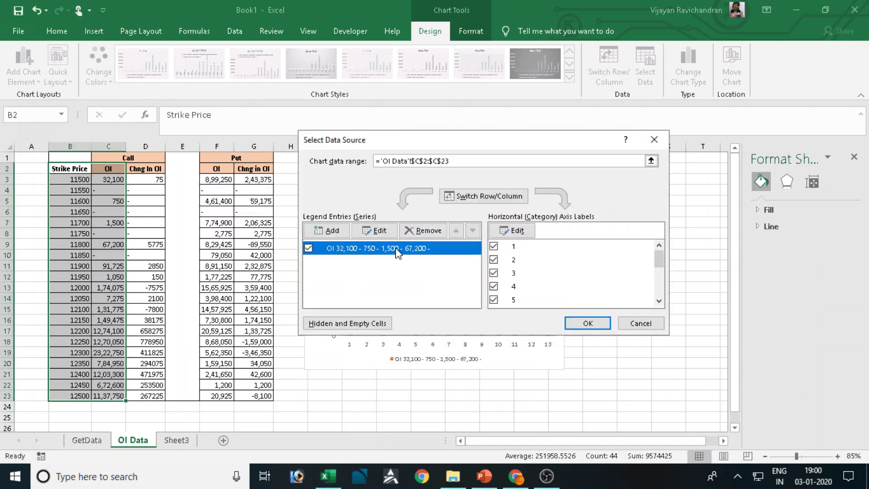
{"action": "left_click", "coordinate": [421, 232]}
- Add a chart series named Call OI with the values from C3:C23 of the OI Data sheet
{"action": "left_click", "coordinate": [335, 230]}
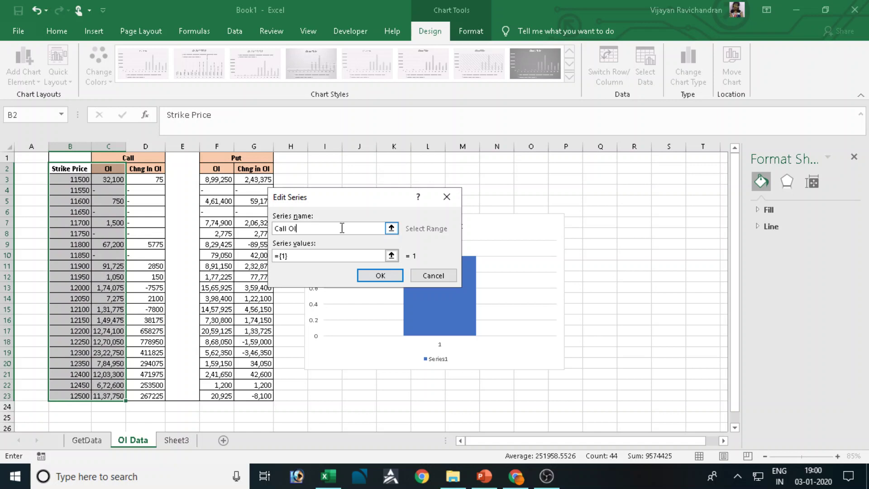
{"action": "type", "text": "Call OI"}
{"action": "left_click", "coordinate": [357, 255]}
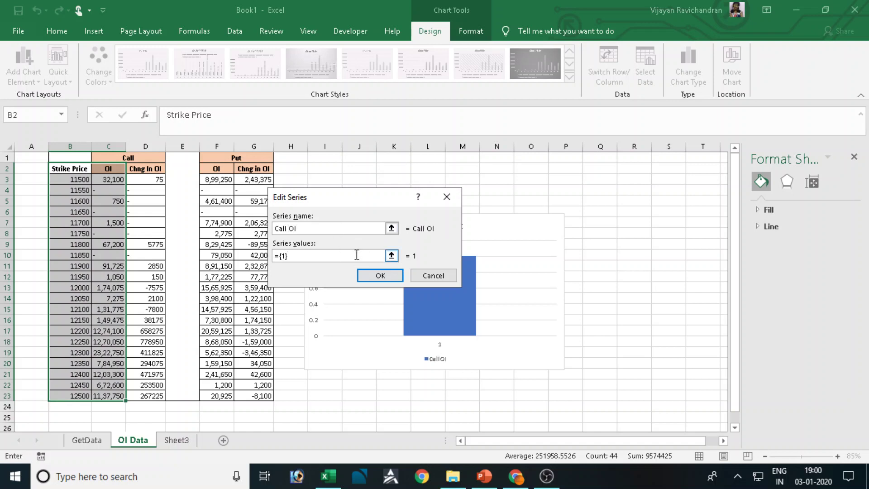
{"action": "left_click", "coordinate": [391, 255]}
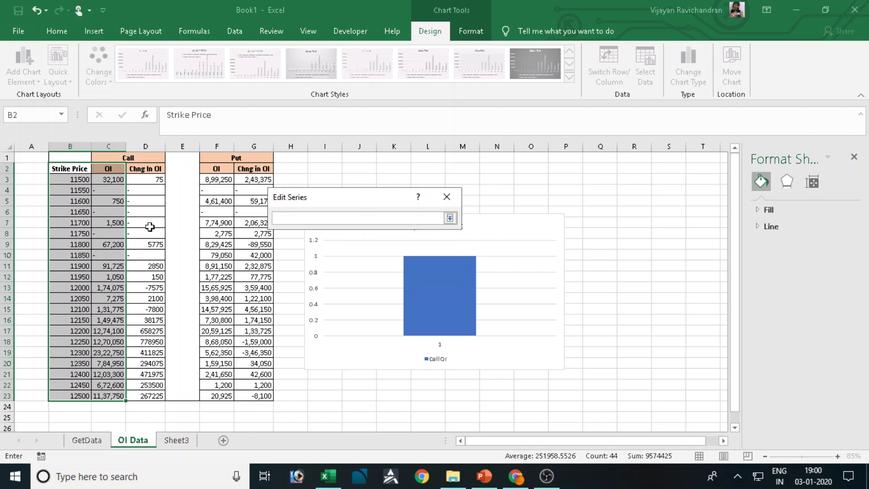
{"action": "left_click_drag", "start_coordinate": [111, 179], "coordinate": [118, 395]}
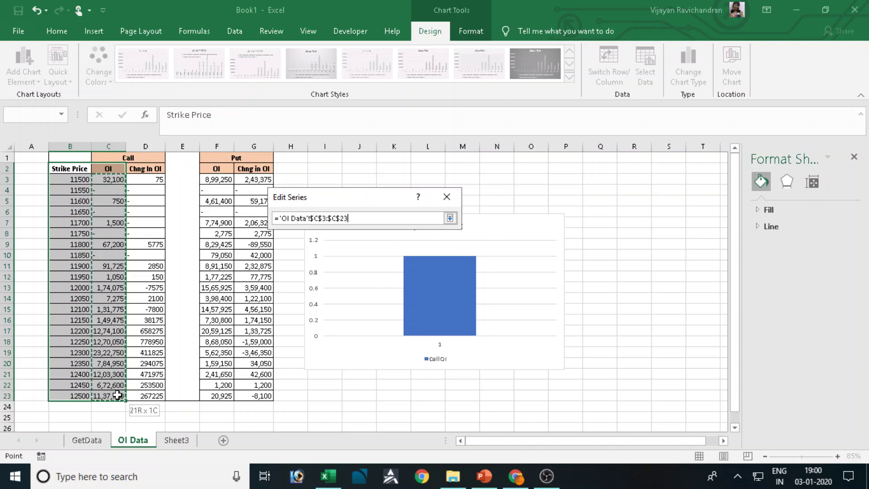
{"action": "left_click", "coordinate": [450, 218]}
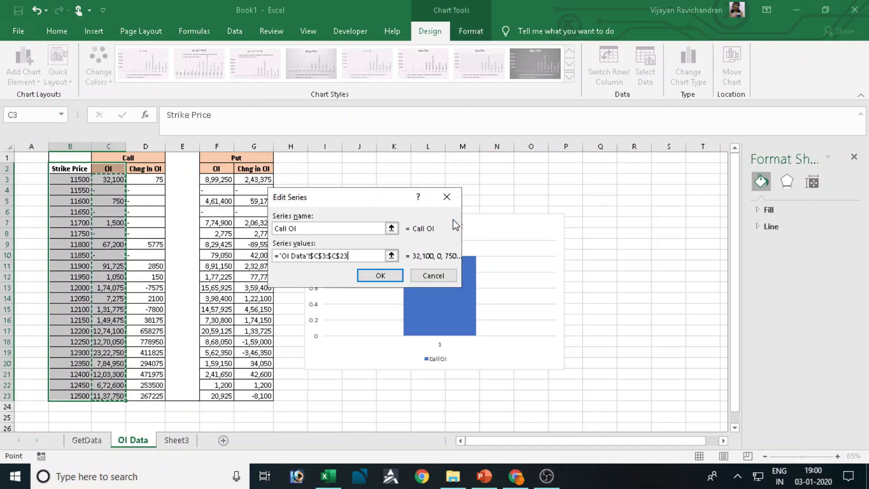
{"action": "left_click", "coordinate": [400, 275]}
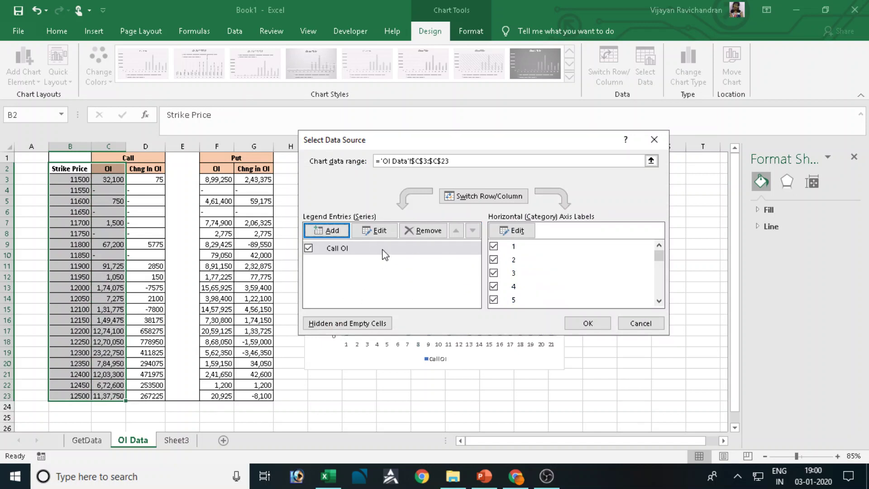
- Add a chart series named Put OI with the values from F3:F23 of the OI Data sheet
{"action": "left_click", "coordinate": [340, 230]}
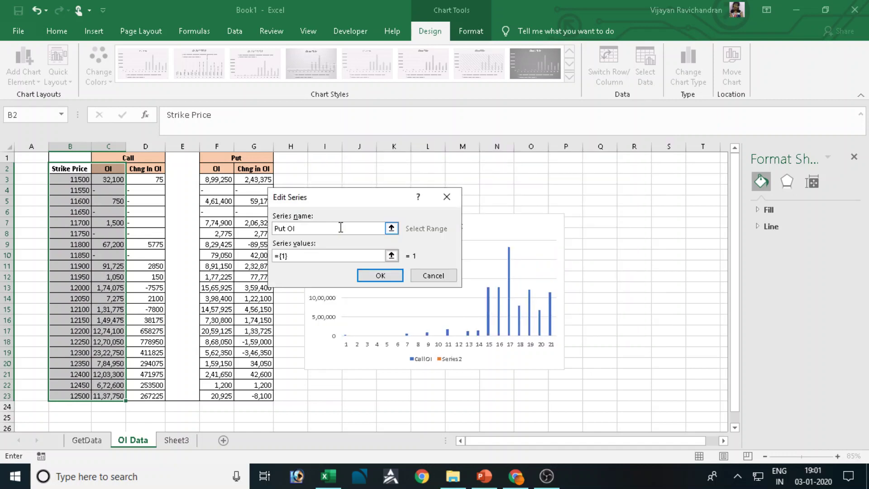
{"action": "left_click_drag", "start_coordinate": [328, 258], "coordinate": [254, 262]}
{"action": "key", "text": "BackSpace"}
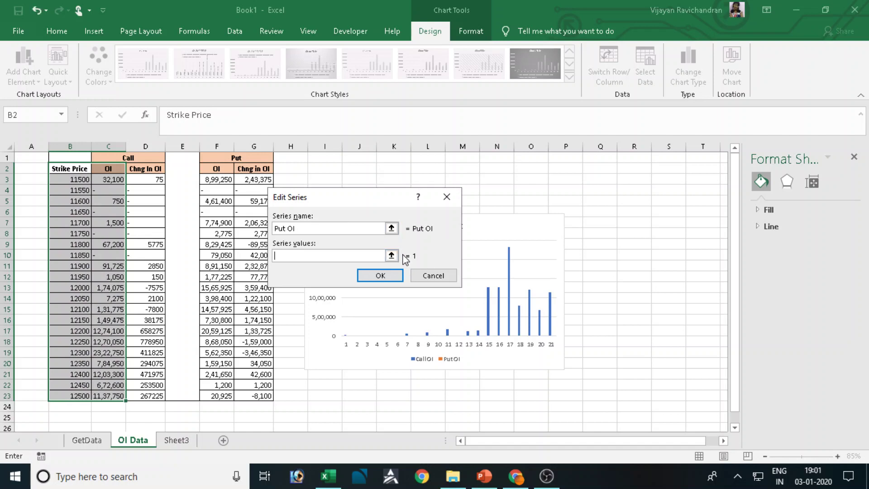
{"action": "left_click", "coordinate": [392, 255]}
{"action": "left_click_drag", "start_coordinate": [217, 176], "coordinate": [232, 388]}
{"action": "left_click", "coordinate": [450, 218]}
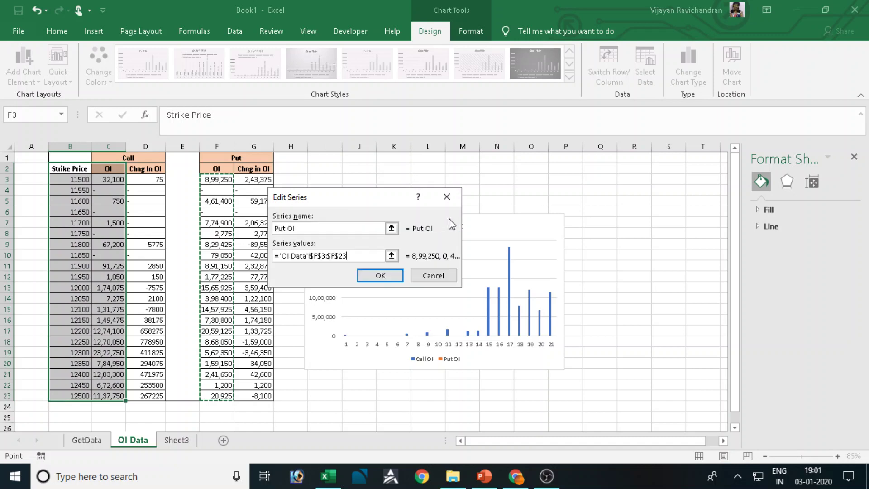
{"action": "left_click", "coordinate": [389, 275]}
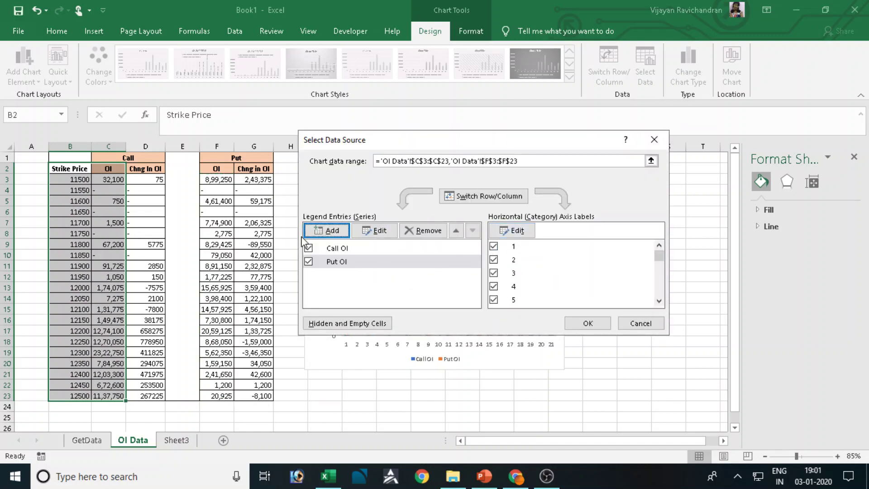
- Use the strike prices in B3:B23 as the horizontal axis labels and apply the chart's data source changes
{"action": "left_click", "coordinate": [518, 231]}
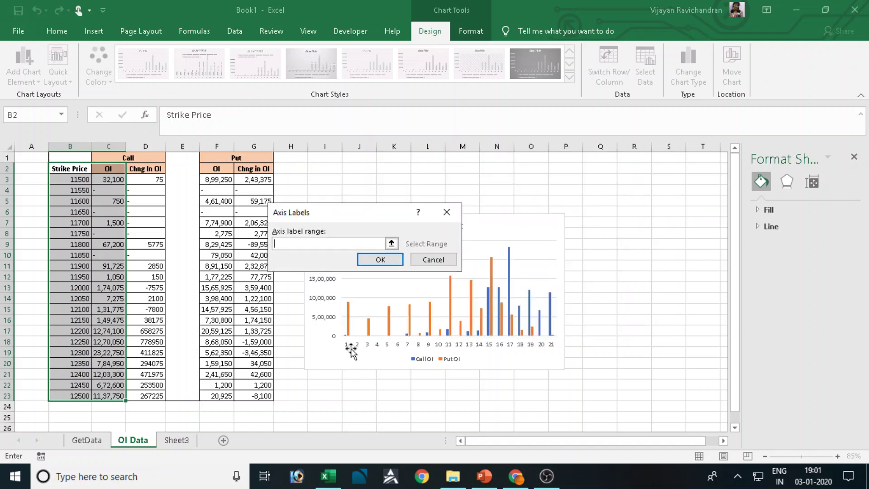
{"action": "left_click", "coordinate": [391, 244]}
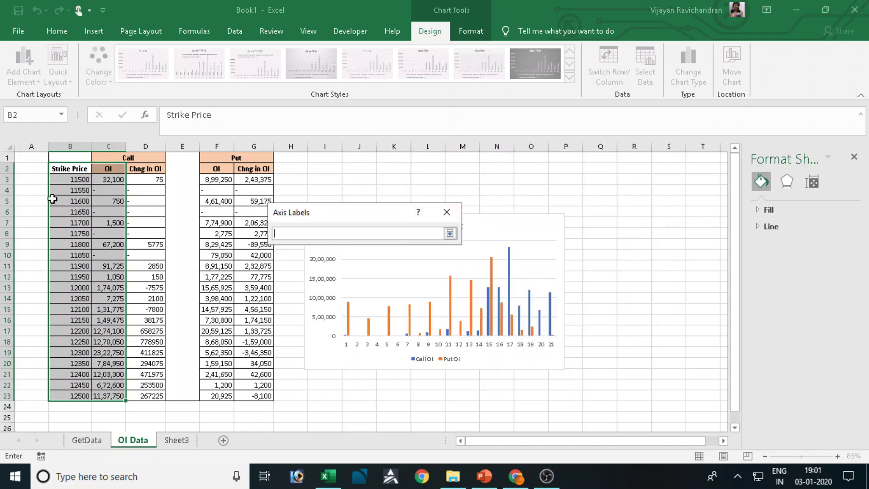
{"action": "left_click_drag", "start_coordinate": [69, 181], "coordinate": [77, 397]}
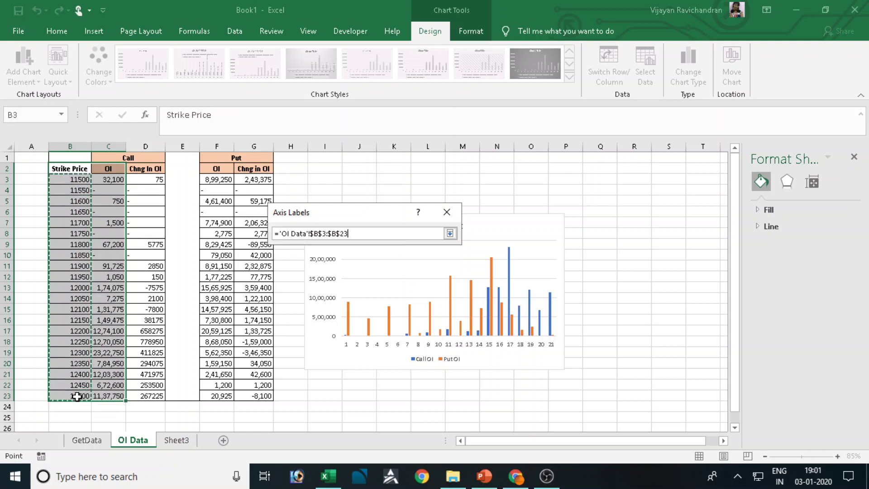
{"action": "left_click", "coordinate": [450, 234]}
{"action": "left_click", "coordinate": [395, 263]}
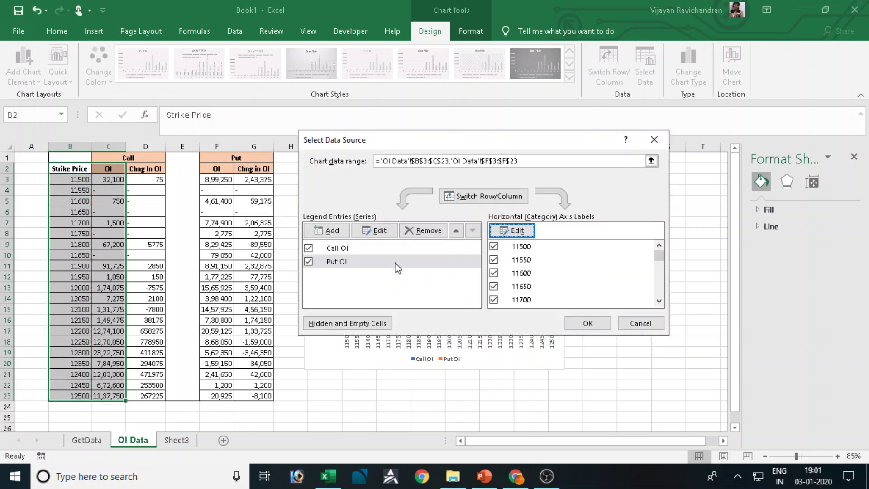
{"action": "left_click", "coordinate": [588, 323]}
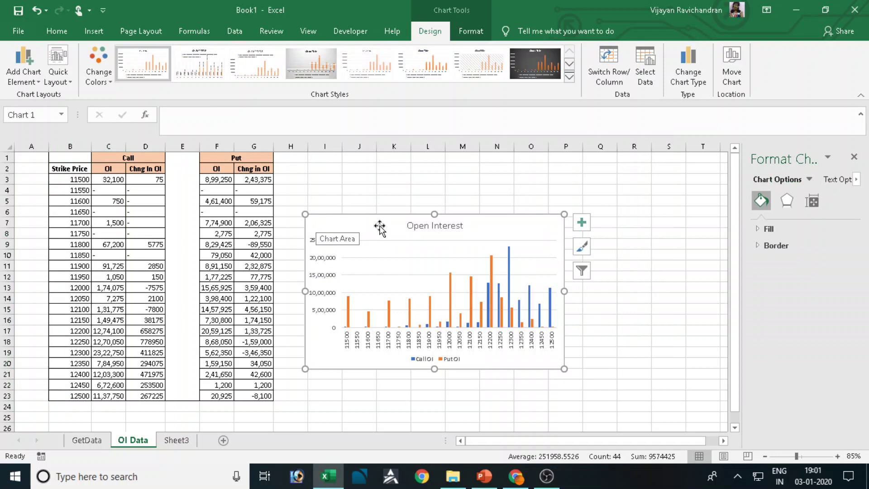
- Move the Open Interest chart up beside the put table, starting at H1, and widen it to column R
{"action": "left_click_drag", "start_coordinate": [380, 226], "coordinate": [365, 165]}
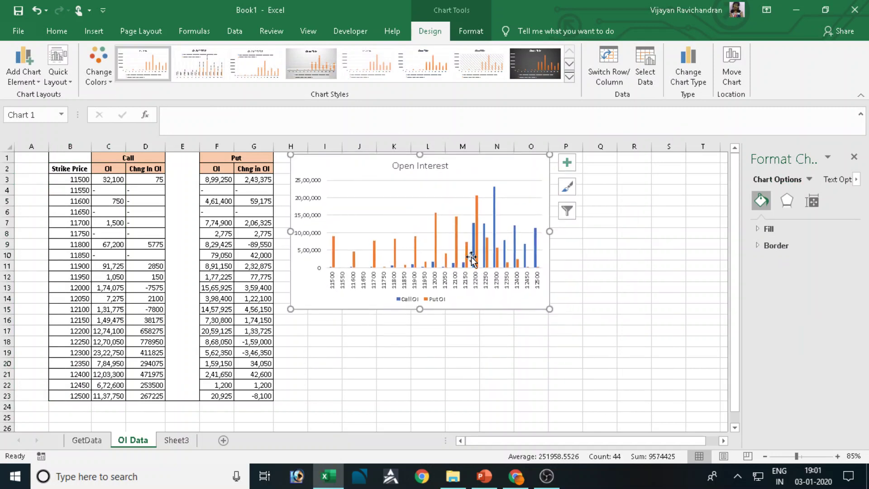
{"action": "left_click_drag", "start_coordinate": [550, 309], "coordinate": [642, 308]}
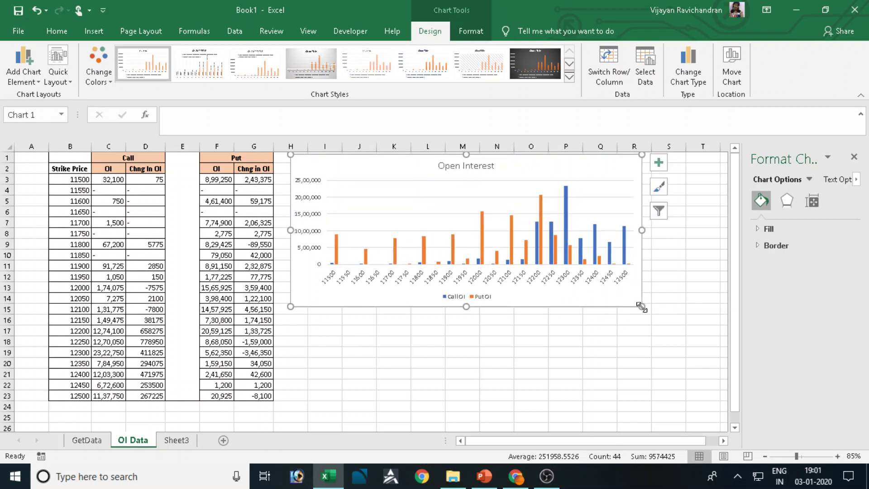
{"action": "left_click", "coordinate": [427, 362]}
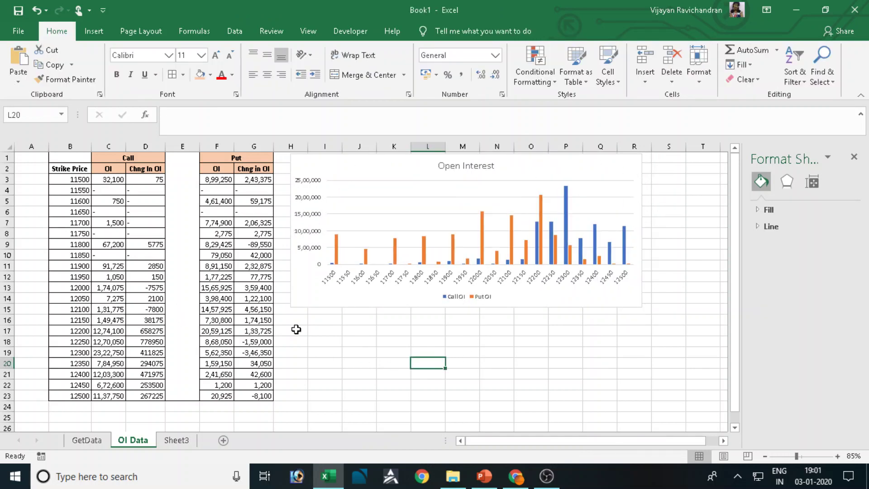
{"action": "left_click_drag", "start_coordinate": [72, 170], "coordinate": [100, 397]}
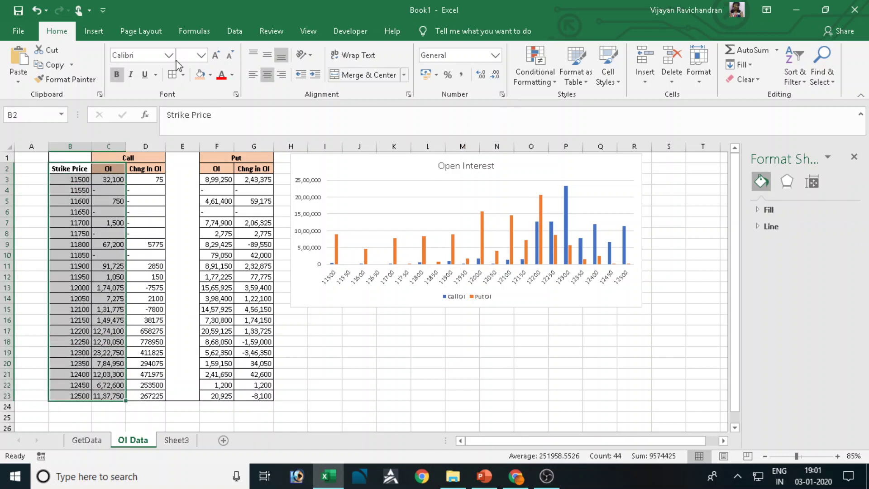
{"action": "left_click", "coordinate": [229, 32]}
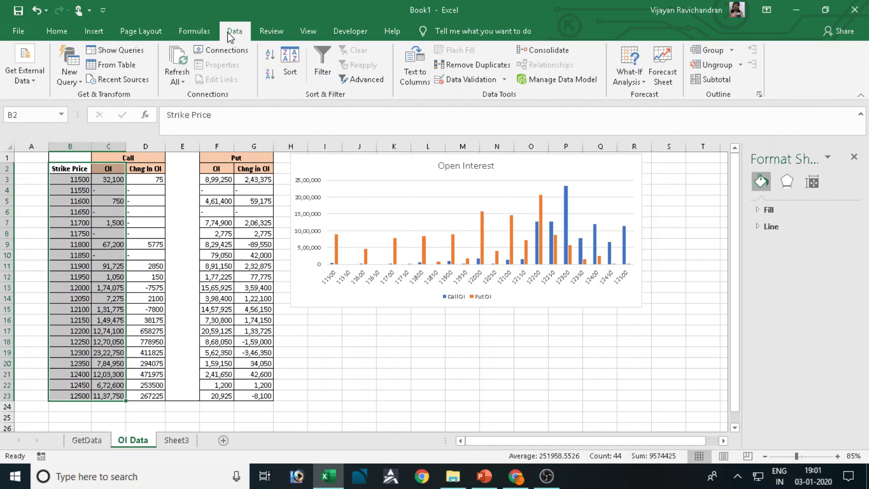
{"action": "left_click", "coordinate": [94, 31]}
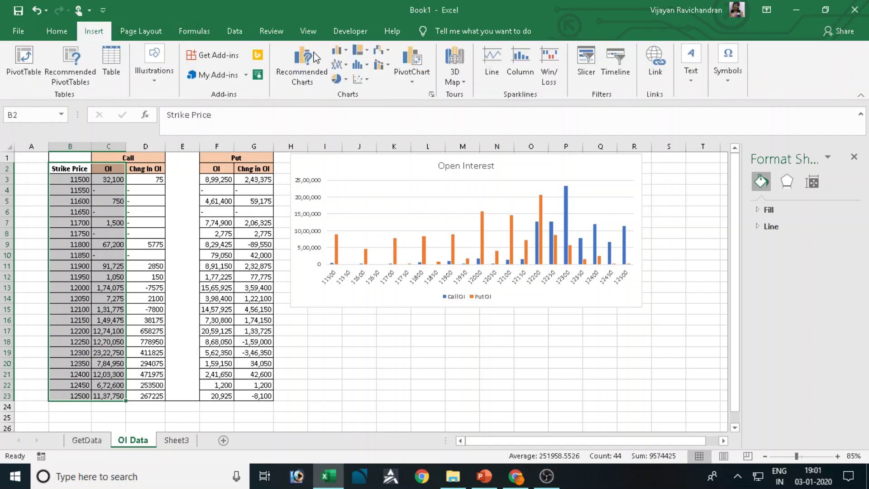
{"action": "left_click", "coordinate": [340, 49]}
{"action": "left_click", "coordinate": [358, 93]}
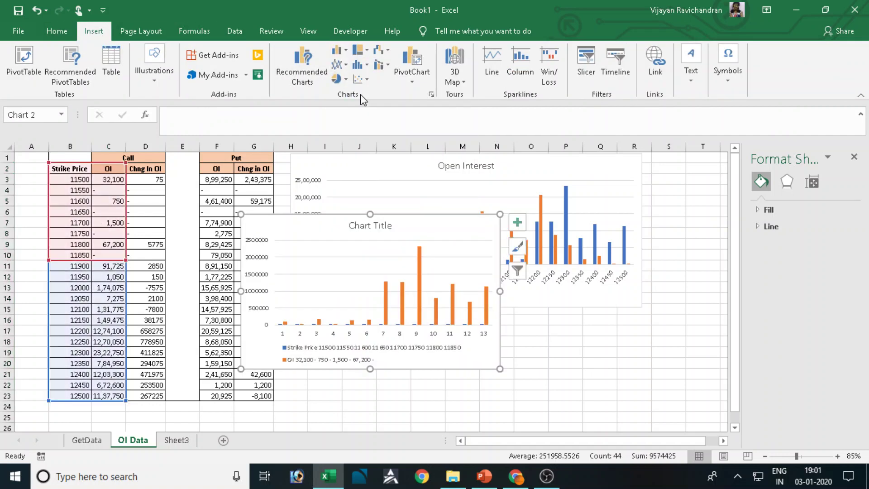
{"action": "left_click_drag", "start_coordinate": [346, 223], "coordinate": [232, 258]}
{"action": "key", "text": "Delete"}
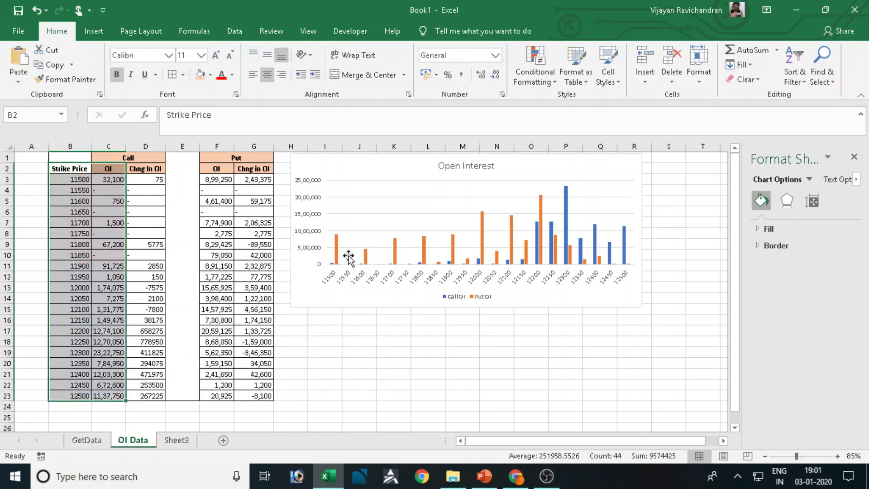
- Shrink the Open Interest chart slightly and move it up against the put table so it ends in column Q
{"action": "left_click", "coordinate": [349, 258]}
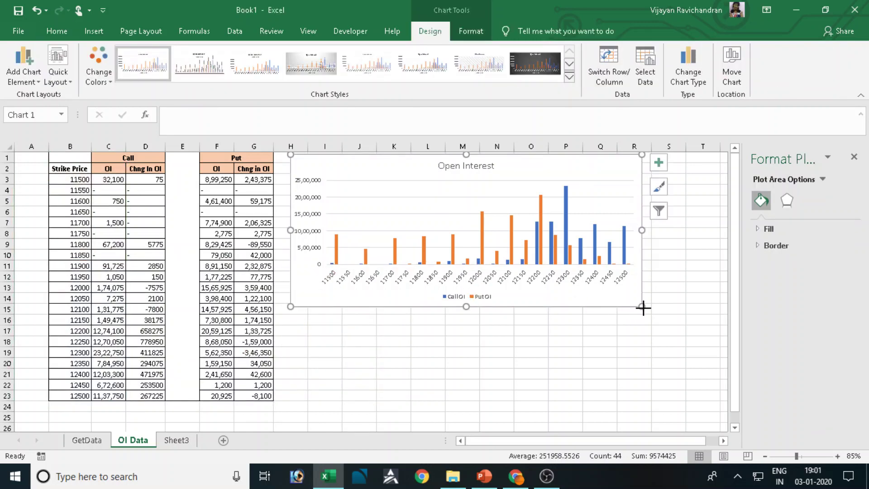
{"action": "left_click_drag", "start_coordinate": [643, 308], "coordinate": [620, 288]}
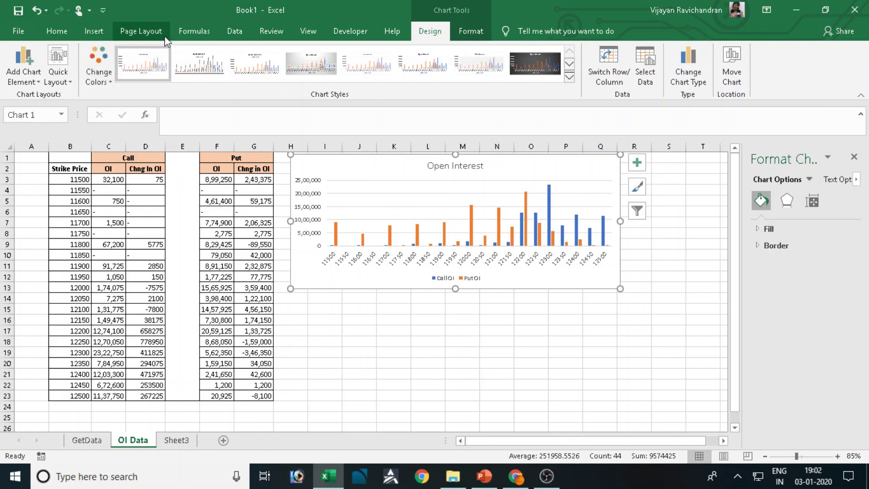
{"action": "left_click", "coordinate": [92, 33]}
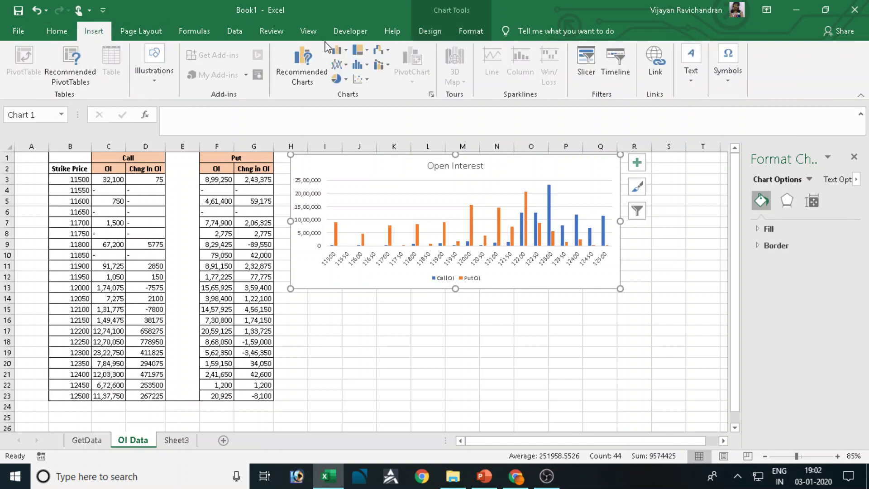
{"action": "left_click", "coordinate": [337, 49]}
{"action": "key", "text": "Escape"}
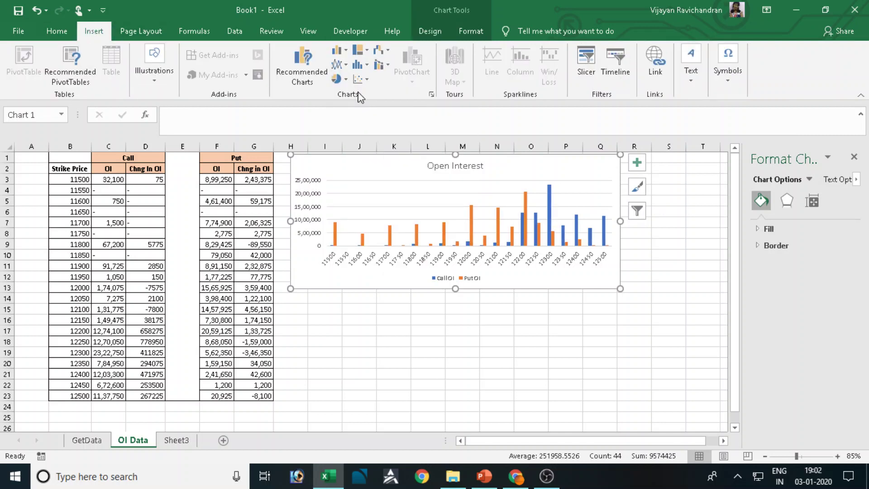
{"action": "mouse_move", "coordinate": [398, 171]}
{"action": "left_mouse_down"}
{"action": "mouse_move", "coordinate": [398, 213]}
{"action": "mouse_move", "coordinate": [385, 162]}
{"action": "left_mouse_up"}
{"action": "left_click", "coordinate": [426, 341]}
- Insert a 2-D clustered column chart from the strike price and call OI range B2:C23
{"action": "left_click", "coordinate": [80, 170]}
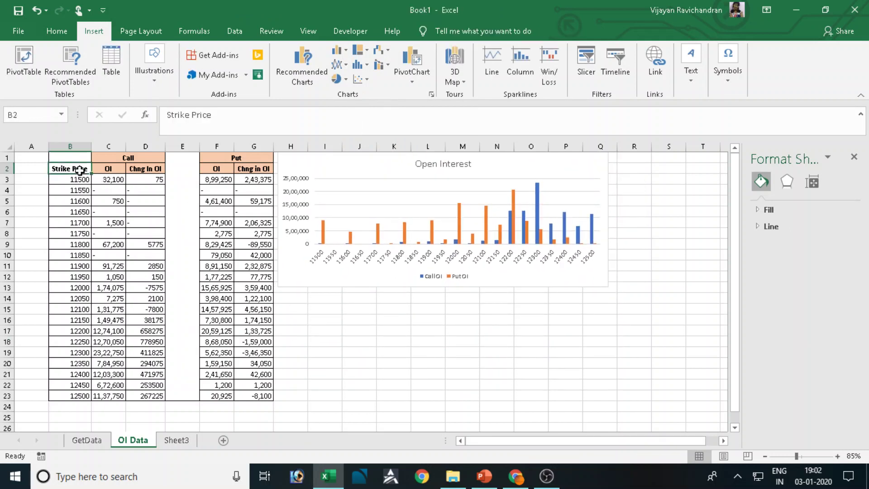
{"action": "left_click_drag", "start_coordinate": [79, 170], "coordinate": [111, 397]}
{"action": "left_click", "coordinate": [337, 51]}
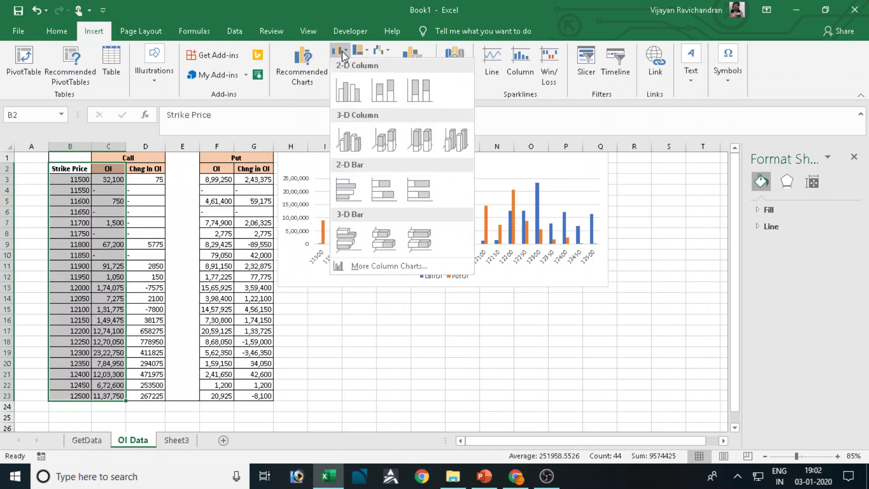
{"action": "left_click", "coordinate": [349, 90]}
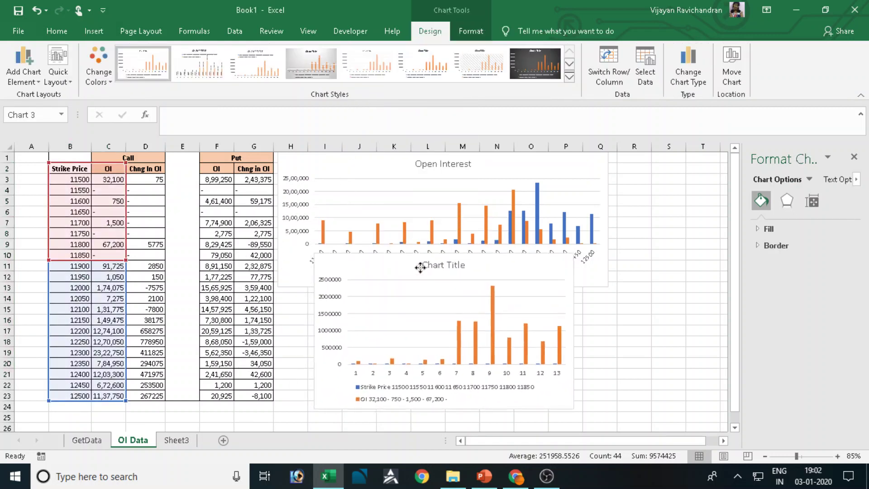
- Place the new chart directly below the Open Interest chart, flatten it, and widen it to match that chart's width
{"action": "left_click_drag", "start_coordinate": [421, 267], "coordinate": [404, 279]}
{"action": "left_click_drag", "start_coordinate": [556, 420], "coordinate": [602, 386]}
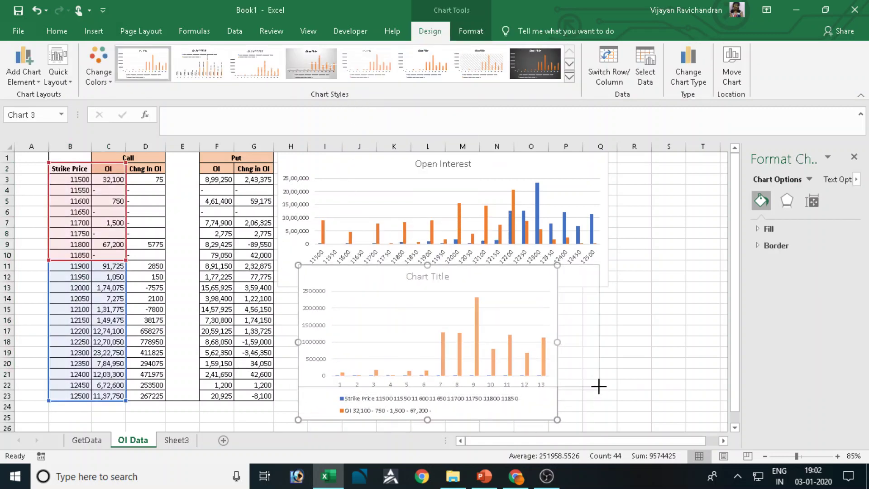
{"action": "mouse_move", "coordinate": [474, 279]}
{"action": "left_mouse_down"}
{"action": "mouse_move", "coordinate": [471, 308]}
{"action": "mouse_move", "coordinate": [470, 295]}
{"action": "left_mouse_up"}
{"action": "left_click_drag", "start_coordinate": [574, 346], "coordinate": [607, 347]}
- Change the title of the lower chart to Change in OI
{"action": "left_click", "coordinate": [459, 297]}
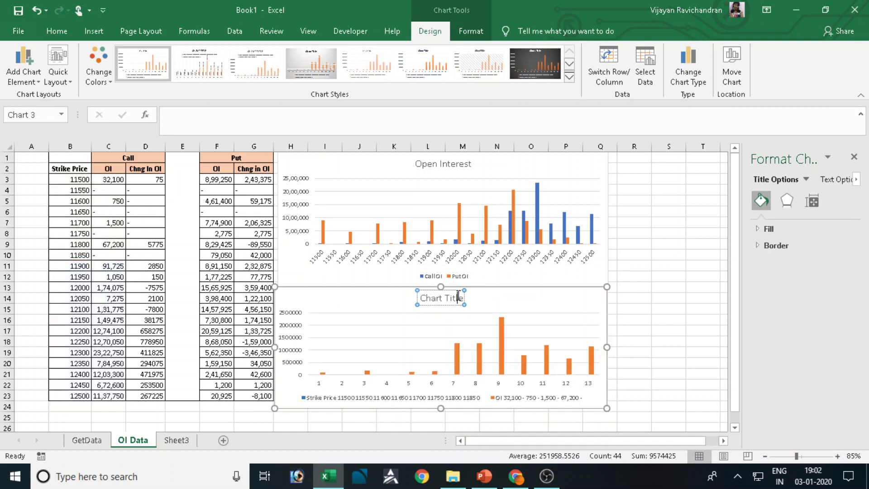
{"action": "triple_click", "coordinate": [460, 297]}
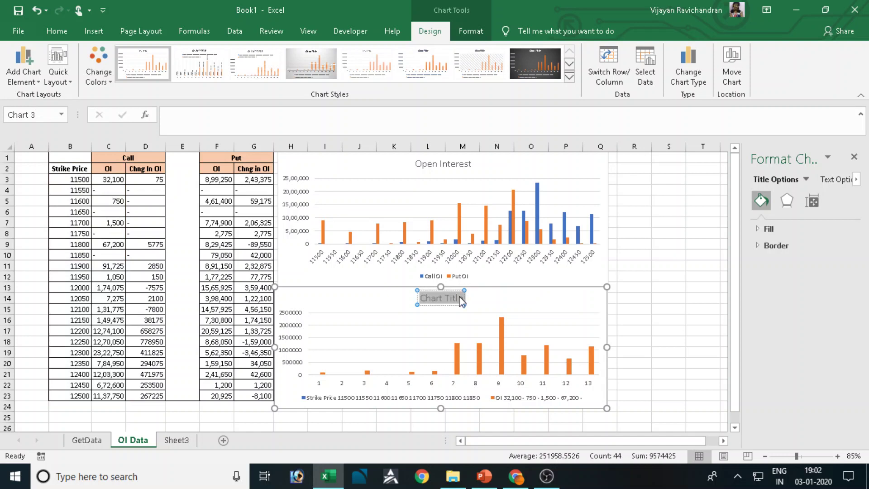
{"action": "type", "text": "Change in OI"}
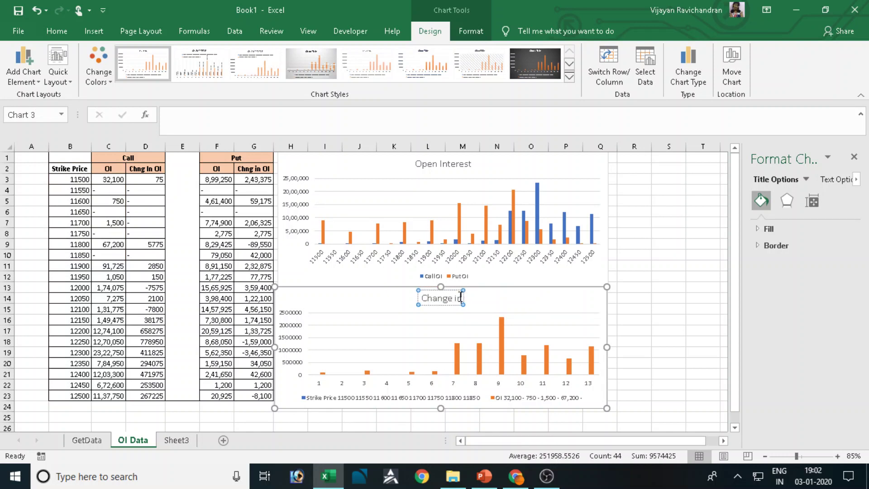
{"action": "left_click", "coordinate": [493, 305]}
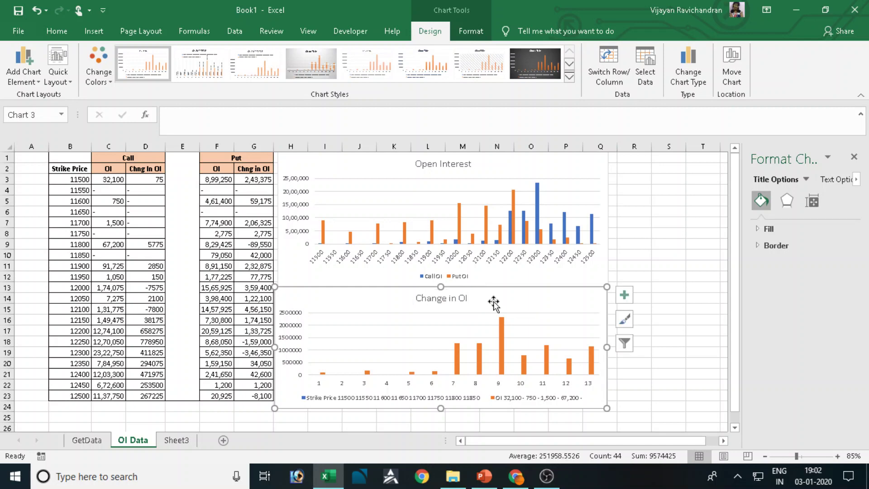
- Open the data source of the Change in OI chart and remove its existing Strike Price and OI series
{"action": "left_click", "coordinate": [399, 319]}
{"action": "right_click", "coordinate": [296, 397]}
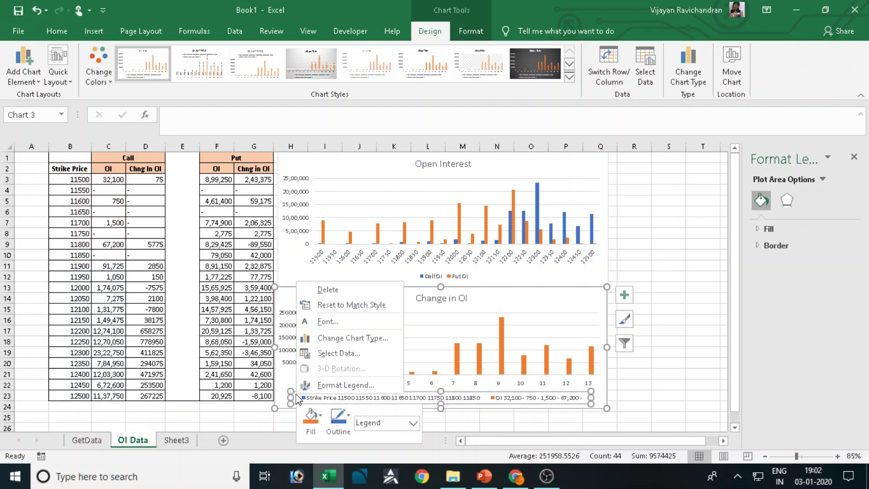
{"action": "key", "text": "Escape"}
{"action": "right_click", "coordinate": [286, 382]}
{"action": "left_click", "coordinate": [324, 230]}
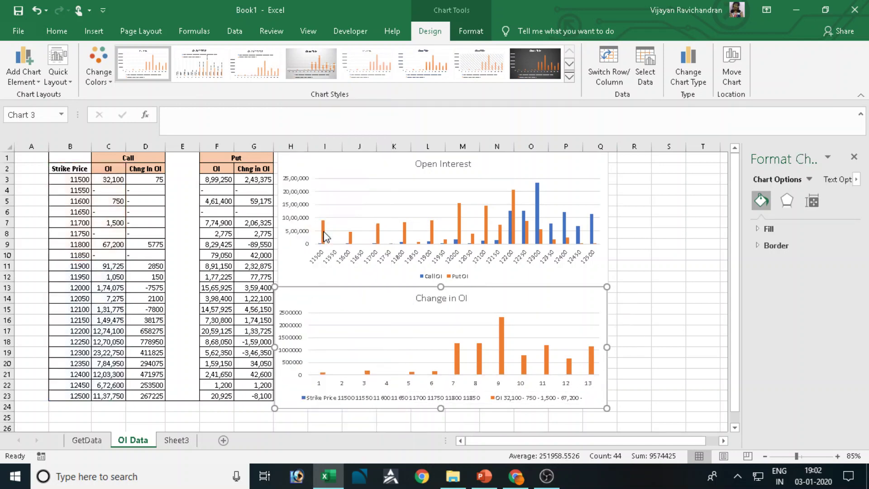
{"action": "left_click", "coordinate": [385, 248]}
{"action": "left_click", "coordinate": [428, 230]}
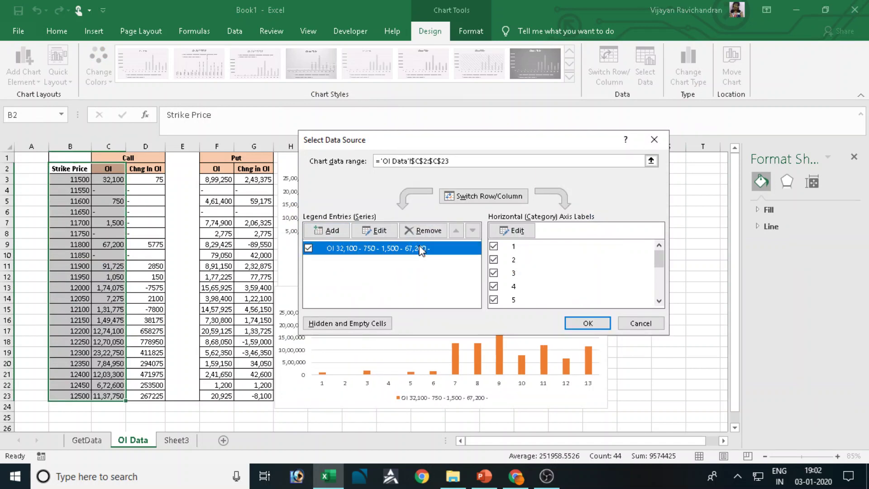
{"action": "left_click", "coordinate": [425, 230]}
- Add a chart series named CE Chng OI with the values from D3:D23 of the OI Data sheet
{"action": "left_click", "coordinate": [327, 230]}
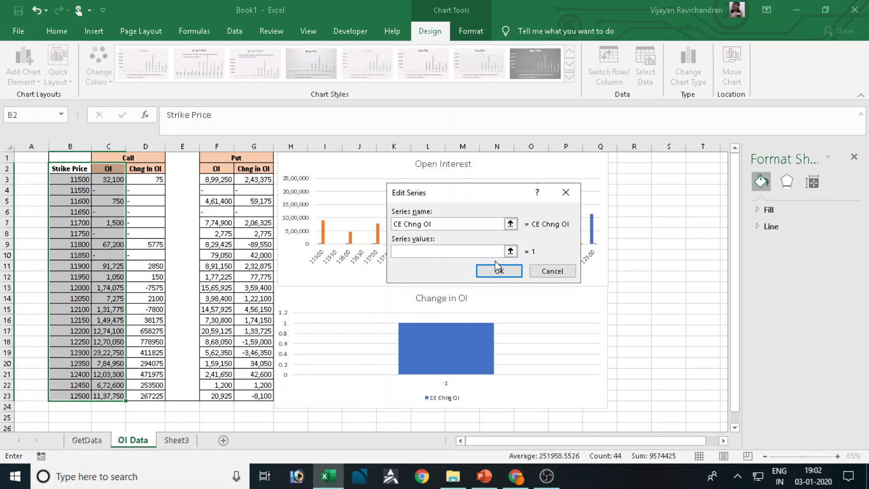
{"action": "left_click", "coordinate": [510, 251]}
{"action": "left_click_drag", "start_coordinate": [109, 158], "coordinate": [168, 368]}
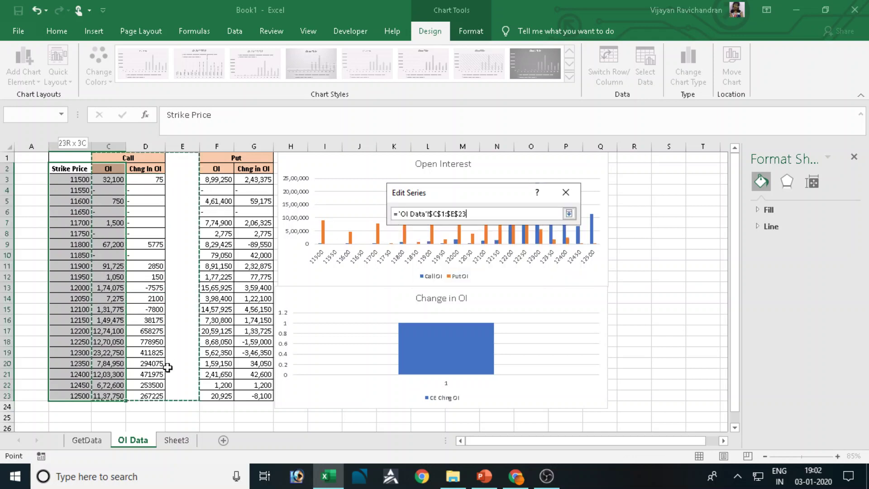
{"action": "left_click_drag", "start_coordinate": [145, 179], "coordinate": [151, 397]}
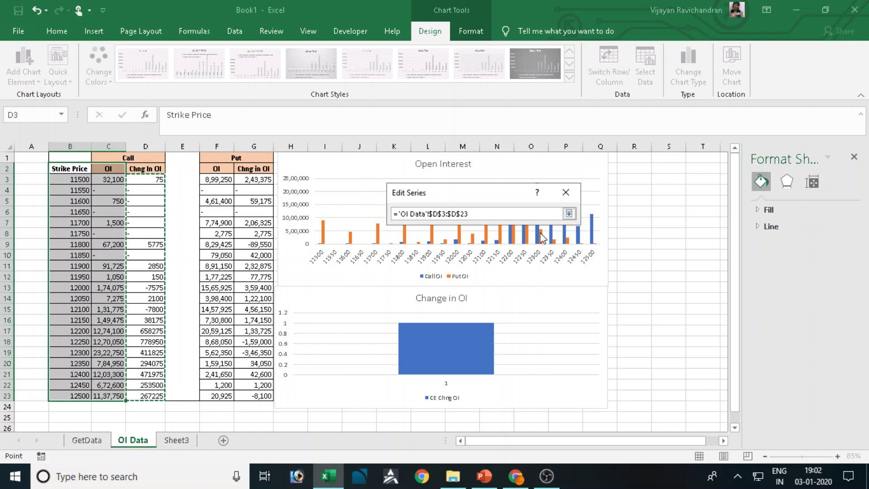
{"action": "left_click", "coordinate": [569, 213]}
{"action": "left_click", "coordinate": [510, 270]}
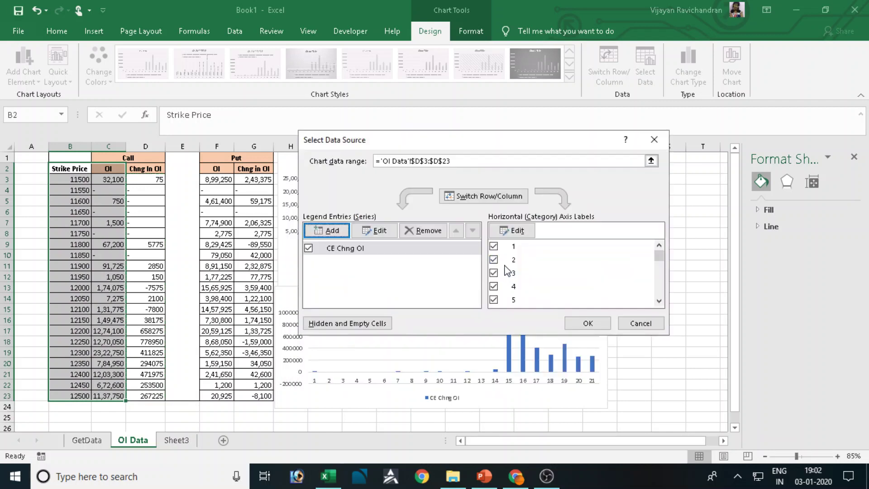
- Add a chart series named PE Chng OI with the values from G3:G23 of the OI Data sheet
{"action": "left_click", "coordinate": [326, 233]}
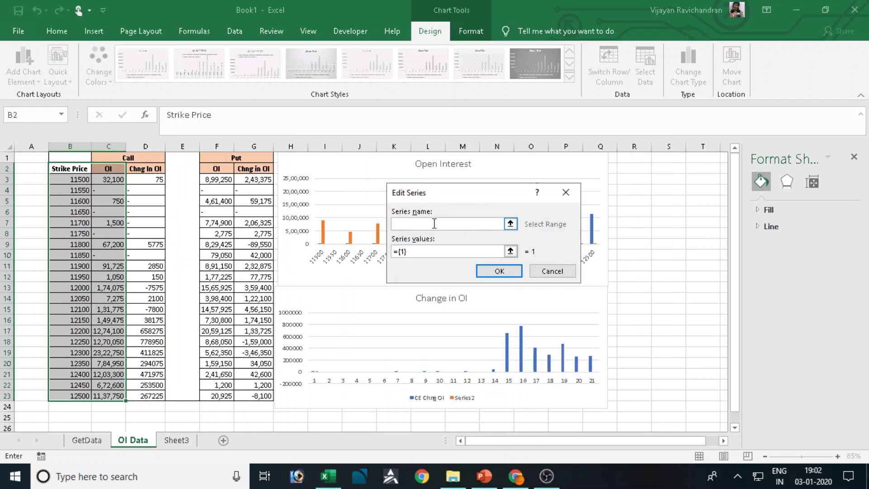
{"action": "type", "text": "PE"}
{"action": "key", "text": "shift+space"}
{"action": "type", "text": "Chng"}
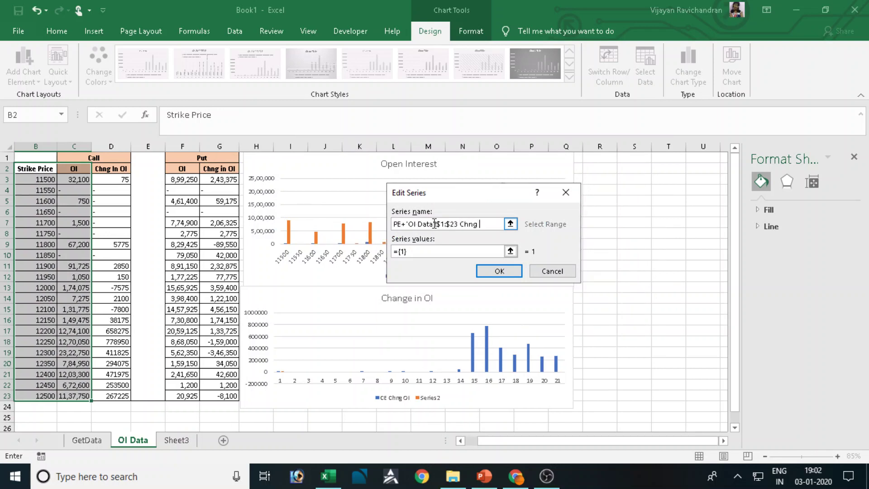
{"action": "key", "text": "BackSpace"}
{"action": "key", "text": "BackSpace"}
{"action": "key", "text": "BackSpace"}
{"action": "key", "text": "BackSpace"}
{"action": "key", "text": "BackSpace"}
{"action": "key", "text": "BackSpace"}
{"action": "key", "text": "BackSpace"}
{"action": "key", "text": "BackSpace"}
{"action": "key", "text": "BackSpace"}
{"action": "key", "text": "BackSpace"}
{"action": "key", "text": "BackSpace"}
{"action": "key", "text": "BackSpace"}
{"action": "key", "text": "BackSpace"}
{"action": "key", "text": "BackSpace"}
{"action": "key", "text": "BackSpace"}
{"action": "key", "text": "BackSpace"}
{"action": "key", "text": "BackSpace"}
{"action": "key", "text": "BackSpace"}
{"action": "key", "text": "BackSpace"}
{"action": "key", "text": "BackSpace"}
{"action": "type", "text": "E"}
{"action": "key", "text": "shift+space"}
{"action": "key", "text": "BackSpace"}
{"action": "key", "text": "BackSpace"}
{"action": "key", "text": "BackSpace"}
{"action": "key", "text": "BackSpace"}
{"action": "key", "text": "BackSpace"}
{"action": "key", "text": "BackSpace"}
{"action": "key", "text": "BackSpace"}
{"action": "key", "text": "BackSpace"}
{"action": "key", "text": "BackSpace"}
{"action": "key", "text": "BackSpace"}
{"action": "key", "text": "BackSpace"}
{"action": "key", "text": "BackSpace"}
{"action": "key", "text": "BackSpace"}
{"action": "key", "text": "BackSpace"}
{"action": "key", "text": "BackSpace"}
{"action": "key", "text": "BackSpace"}
{"action": "key", "text": "BackSpace"}
{"action": "key", "text": "BackSpace"}
{"action": "key", "text": "BackSpace"}
{"action": "type", "text": "PE Chng OI"}
{"action": "double_click", "coordinate": [397, 252]}
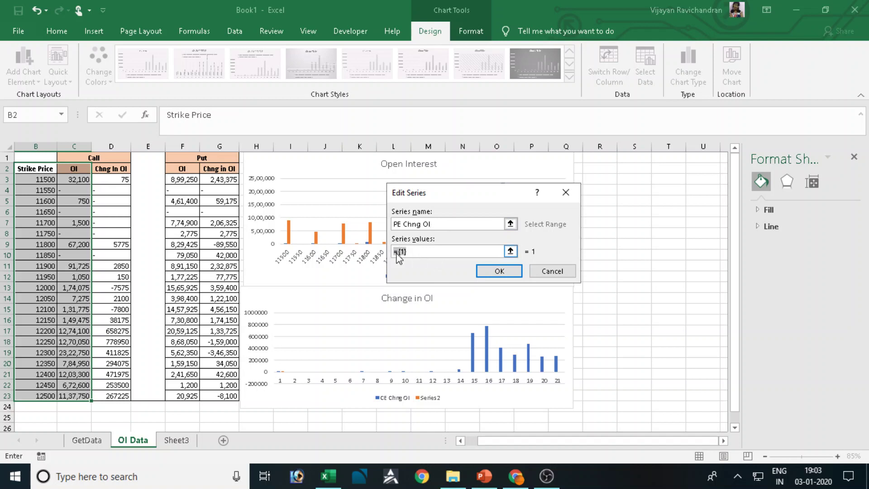
{"action": "left_click", "coordinate": [511, 251]}
{"action": "left_click_drag", "start_coordinate": [227, 180], "coordinate": [222, 395]}
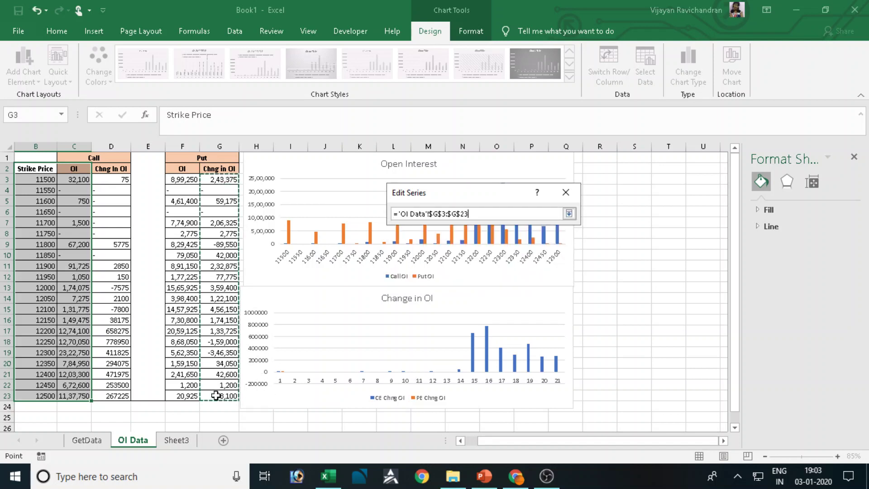
{"action": "left_click", "coordinate": [570, 214]}
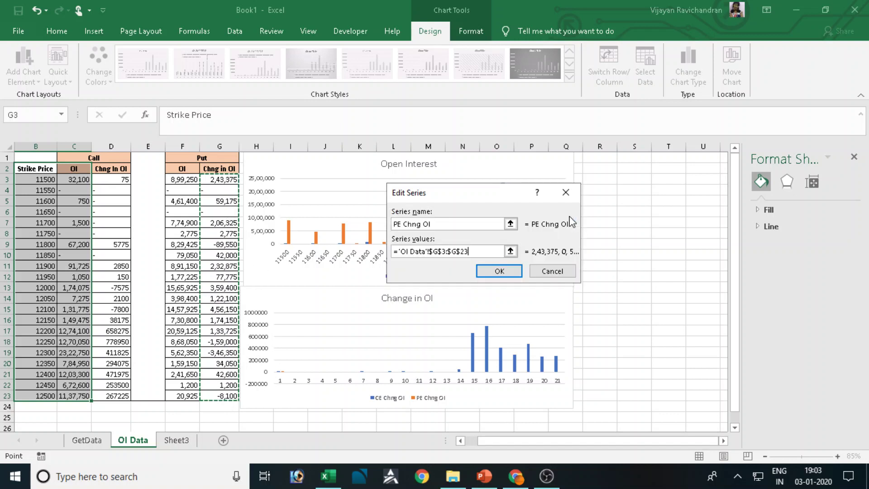
{"action": "left_click", "coordinate": [500, 271]}
- Use the strike prices in B3:B23 as the Change in OI chart's horizontal axis labels and apply the data source changes
{"action": "left_click", "coordinate": [520, 233]}
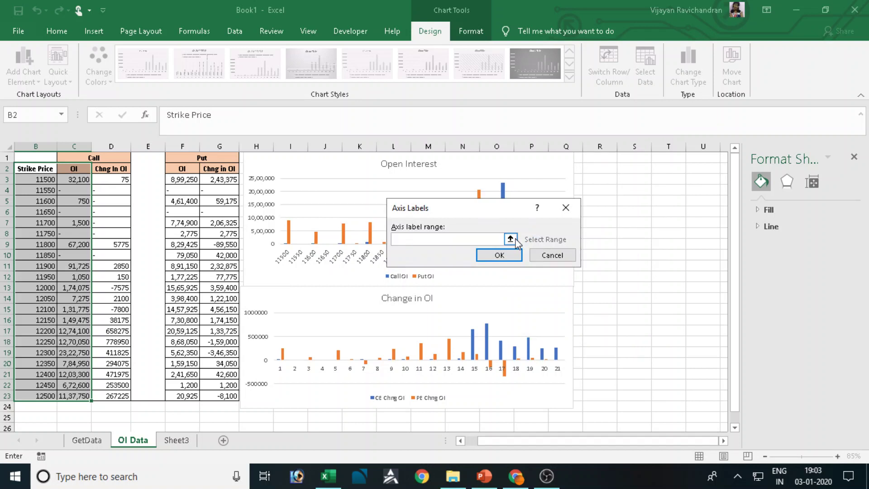
{"action": "left_click", "coordinate": [511, 239]}
{"action": "left_click_drag", "start_coordinate": [42, 180], "coordinate": [41, 397]}
{"action": "left_click", "coordinate": [569, 229]}
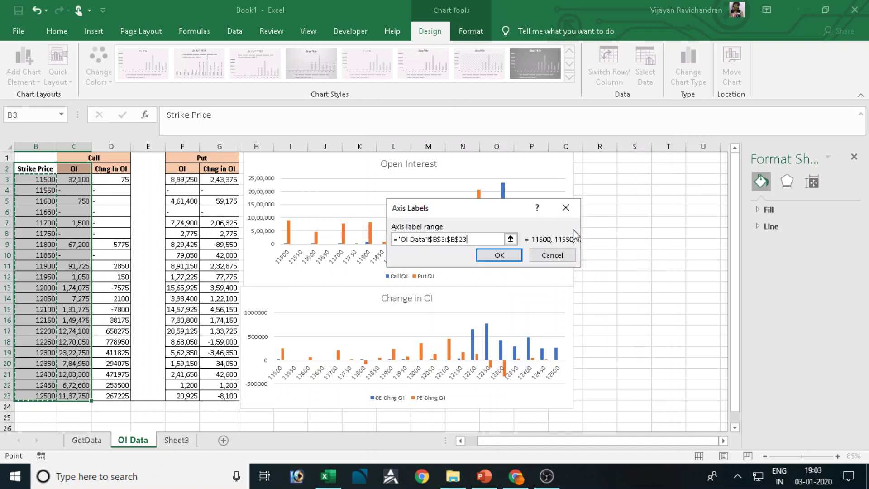
{"action": "left_click", "coordinate": [510, 255]}
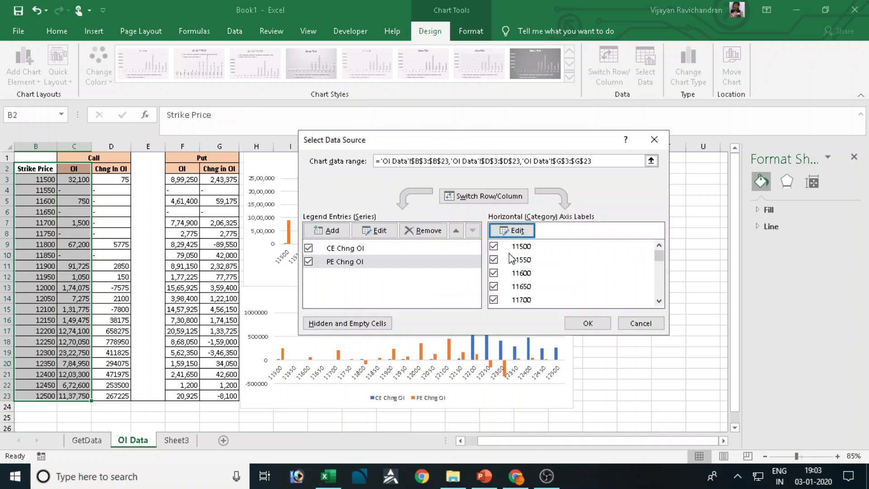
{"action": "left_click", "coordinate": [588, 324]}
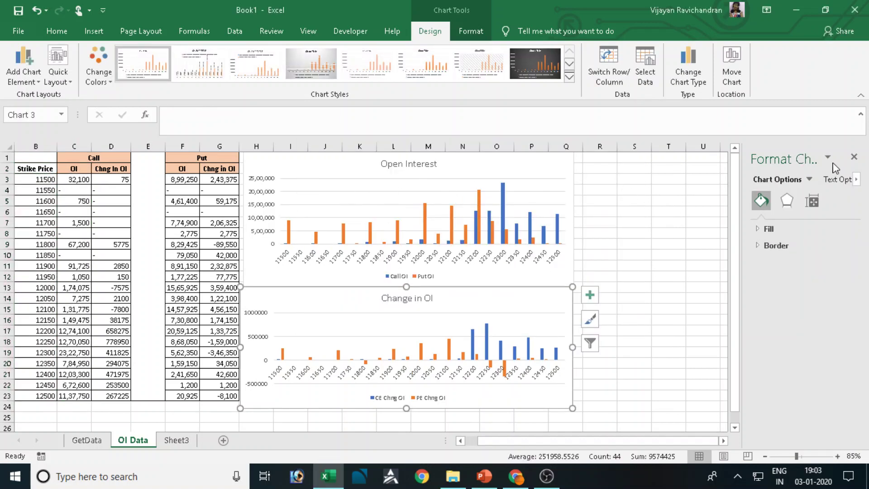
- Close the chart formatting pane and separate the two charts, placing Change in OI over the data table and Open Interest beyond column N
{"action": "left_click", "coordinate": [854, 158]}
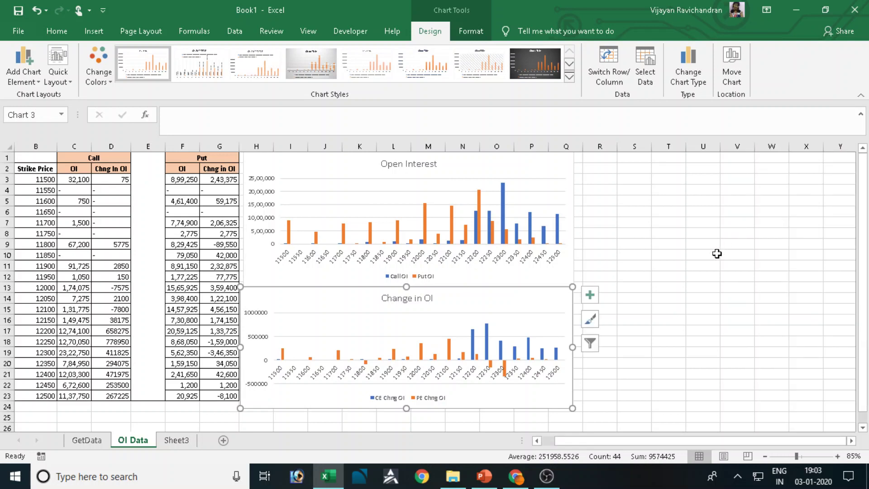
{"action": "left_click", "coordinate": [761, 236]}
{"action": "left_click_drag", "start_coordinate": [354, 303], "coordinate": [149, 271]}
{"action": "left_click", "coordinate": [404, 160]}
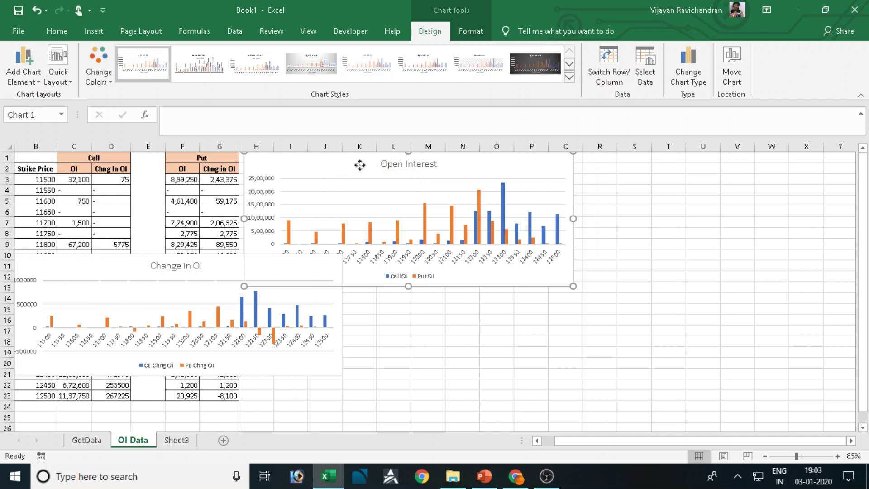
{"action": "left_click_drag", "start_coordinate": [360, 166], "coordinate": [611, 205]}
- Move the Change in OI chart up over the data table and enlarge it to span about columns B to L
{"action": "left_click", "coordinate": [93, 271]}
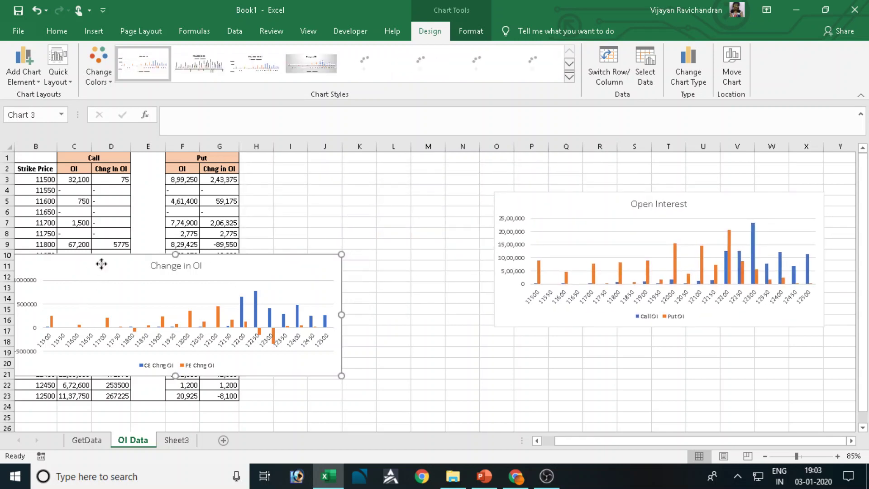
{"action": "left_click_drag", "start_coordinate": [101, 264], "coordinate": [179, 195]}
{"action": "left_click_drag", "start_coordinate": [425, 304], "coordinate": [452, 385]}
{"action": "left_click_drag", "start_coordinate": [326, 192], "coordinate": [285, 193]}
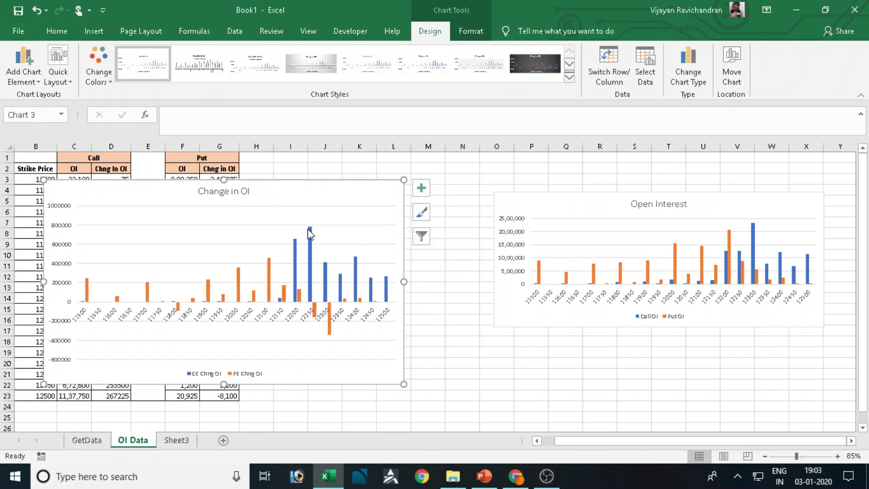
- Place the Open Interest chart beside the Change in OI chart and increase its height to about the same size
{"action": "left_click", "coordinate": [666, 205]}
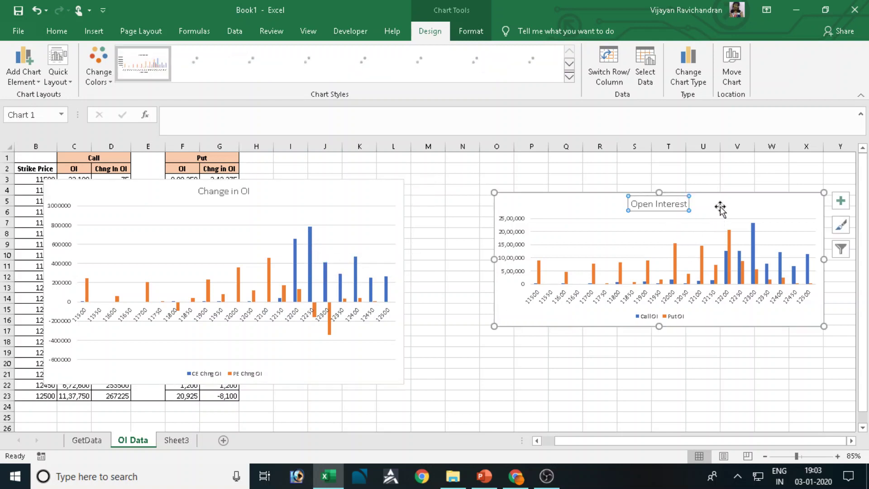
{"action": "left_click_drag", "start_coordinate": [720, 208], "coordinate": [648, 198]}
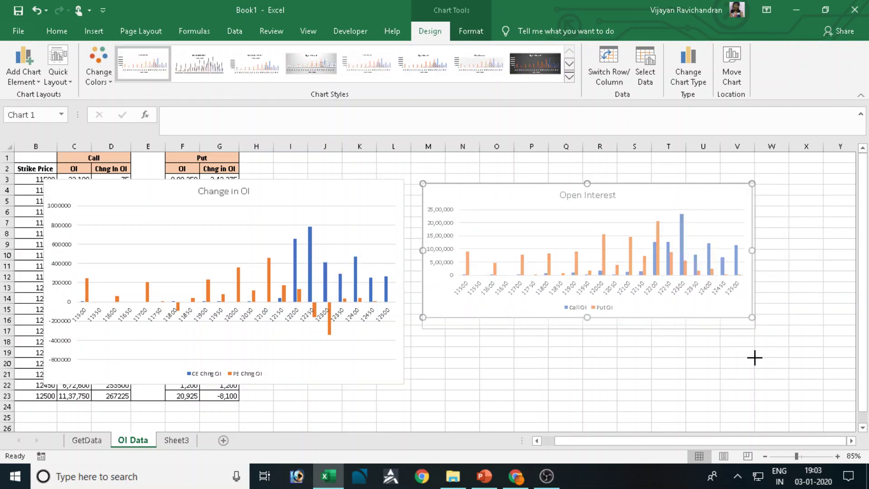
{"action": "left_click_drag", "start_coordinate": [755, 358], "coordinate": [754, 388]}
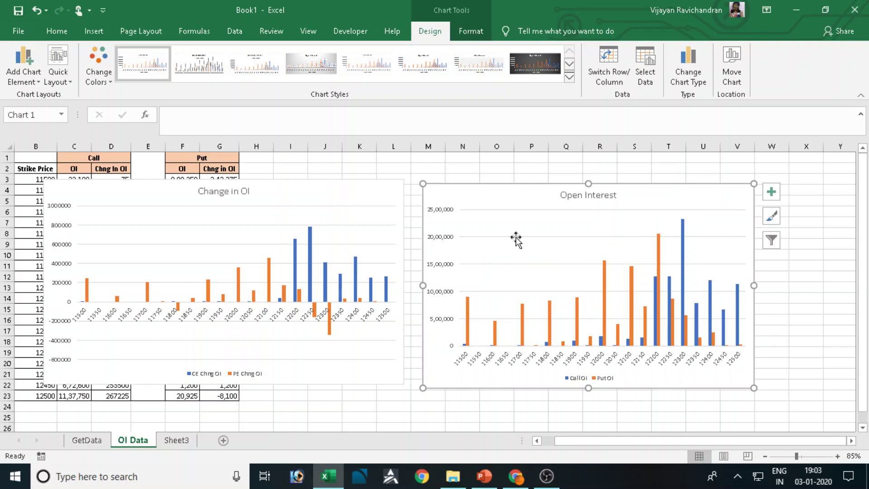
{"action": "left_click_drag", "start_coordinate": [526, 189], "coordinate": [526, 176]}
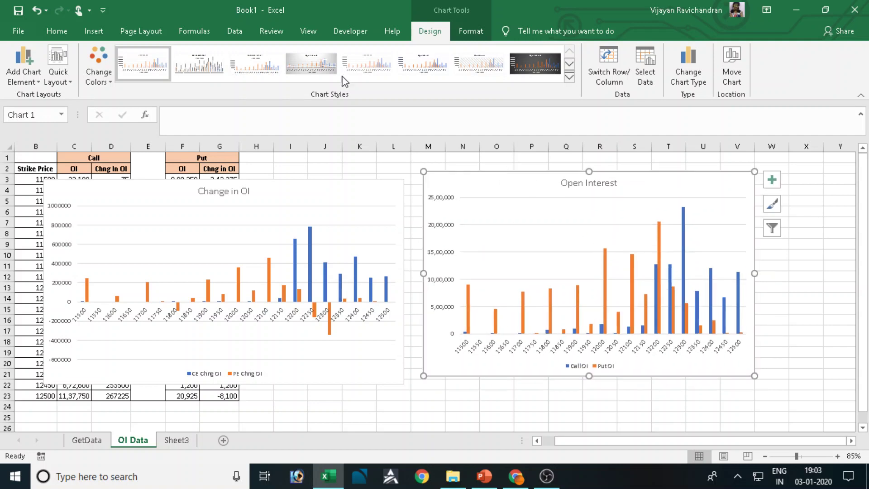
- Try to set the workbook's data connection to refresh automatically every 5 minutes
{"action": "left_click", "coordinate": [235, 30]}
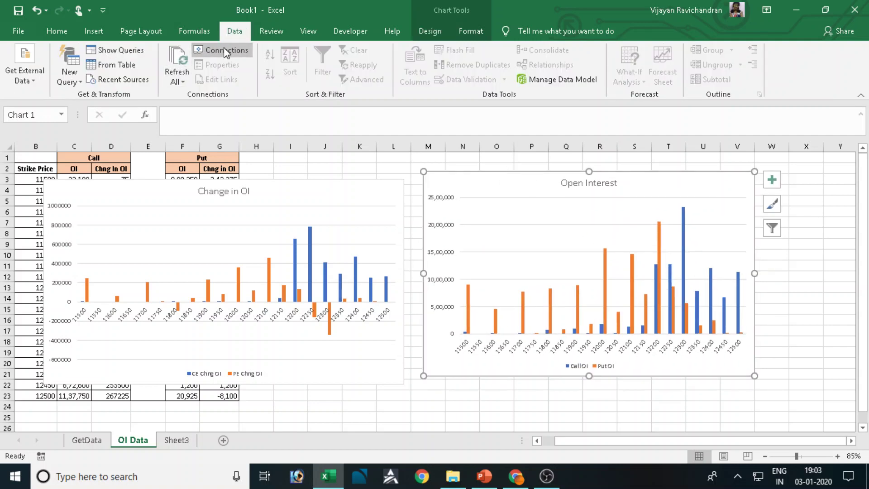
{"action": "left_click", "coordinate": [224, 50]}
{"action": "left_click", "coordinate": [619, 156]}
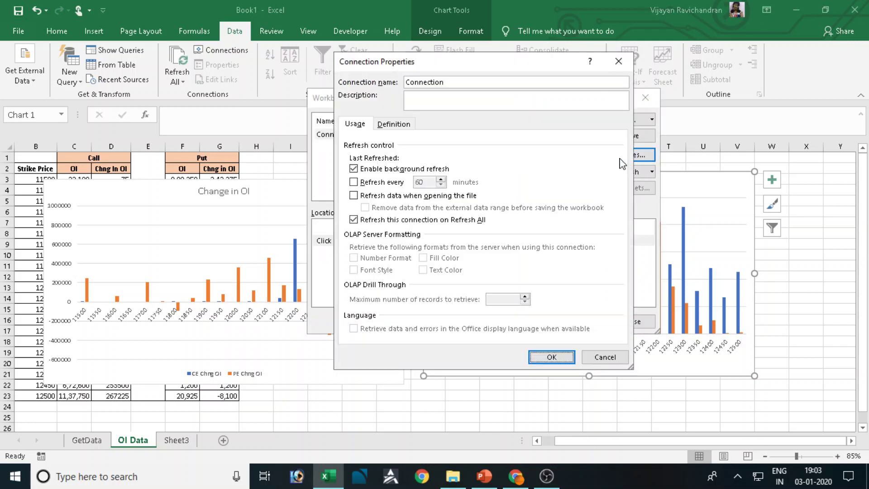
{"action": "left_click", "coordinate": [369, 187]}
{"action": "double_click", "coordinate": [419, 182]}
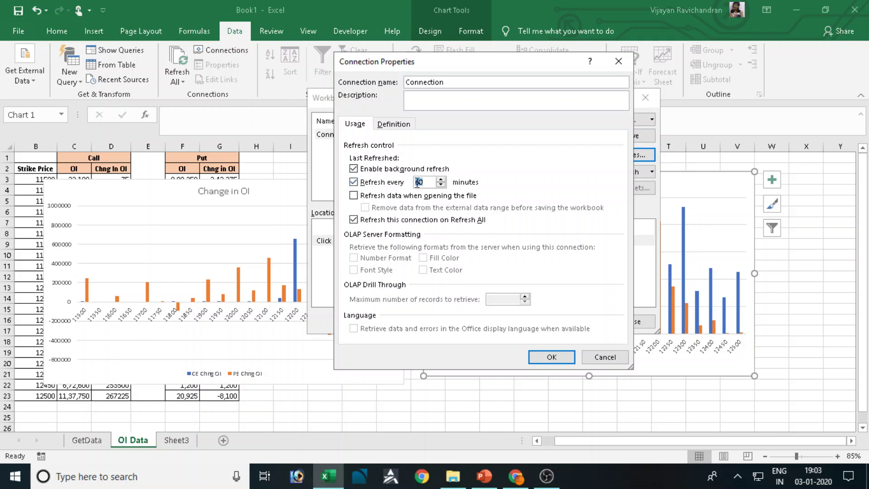
{"action": "type", "text": "5"}
{"action": "left_click_drag", "start_coordinate": [428, 184], "coordinate": [410, 184]}
{"action": "left_click", "coordinate": [604, 359]}
{"action": "left_click", "coordinate": [645, 98]}
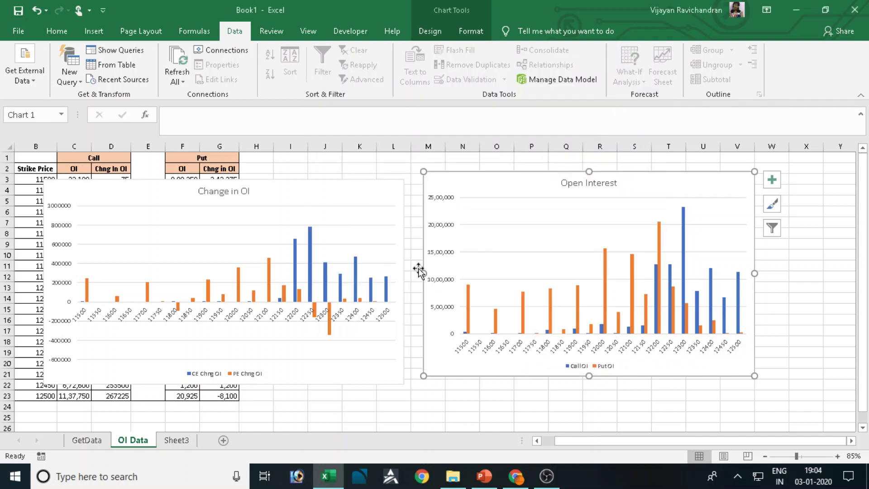
- Apply the grey gradient chart style with data labels to the Change in OI chart
{"action": "left_click", "coordinate": [317, 193]}
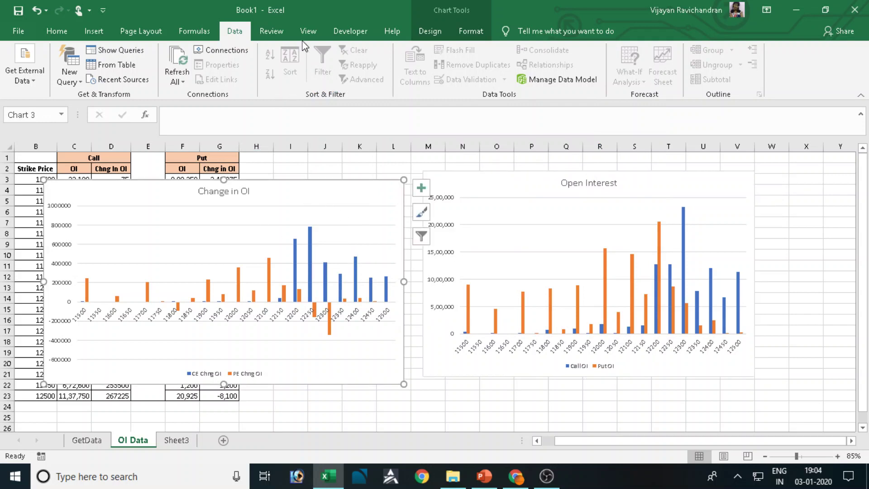
{"action": "left_click", "coordinate": [361, 34]}
{"action": "left_click", "coordinate": [430, 31]}
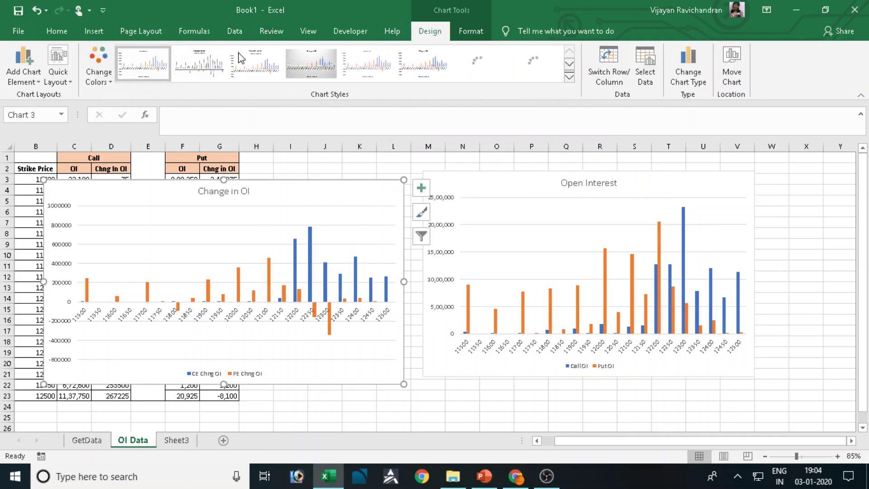
{"action": "left_click", "coordinate": [287, 65]}
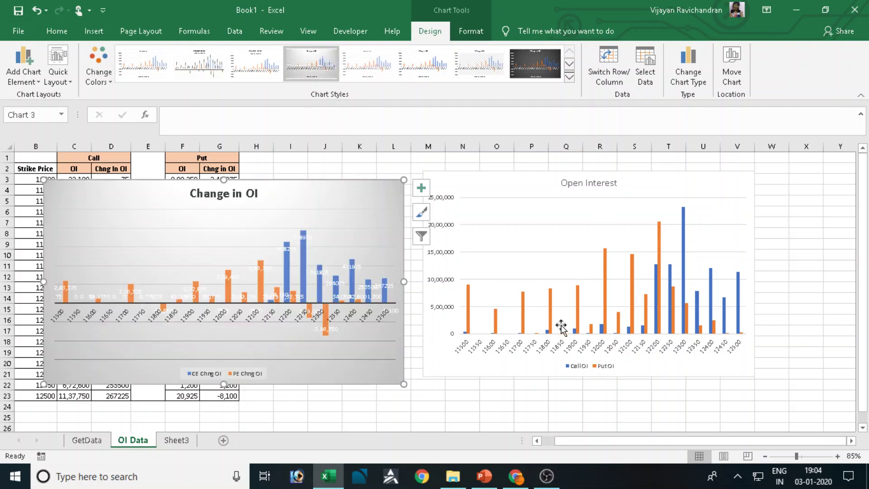
- Apply the dark chart style to the Open Interest chart and move the Change in OI chart up level with it
{"action": "left_click", "coordinate": [584, 236]}
{"action": "left_click", "coordinate": [320, 67]}
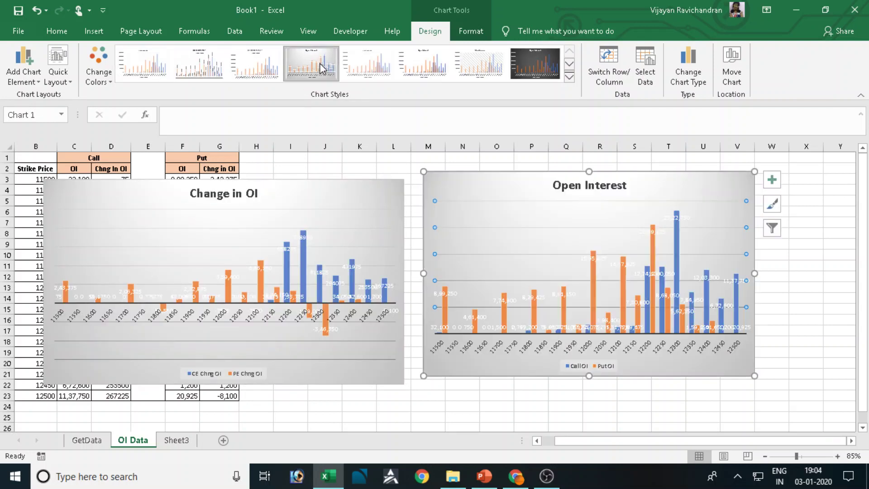
{"action": "left_click", "coordinate": [539, 69]}
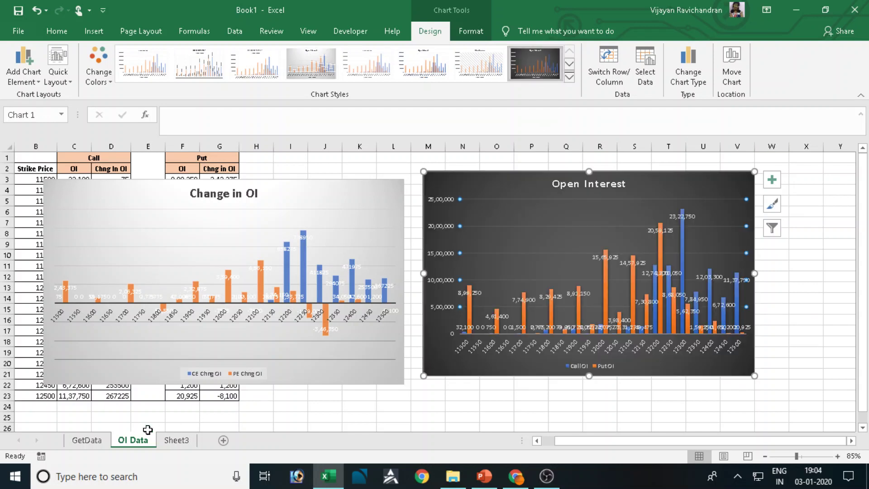
{"action": "left_click_drag", "start_coordinate": [144, 190], "coordinate": [146, 182]}
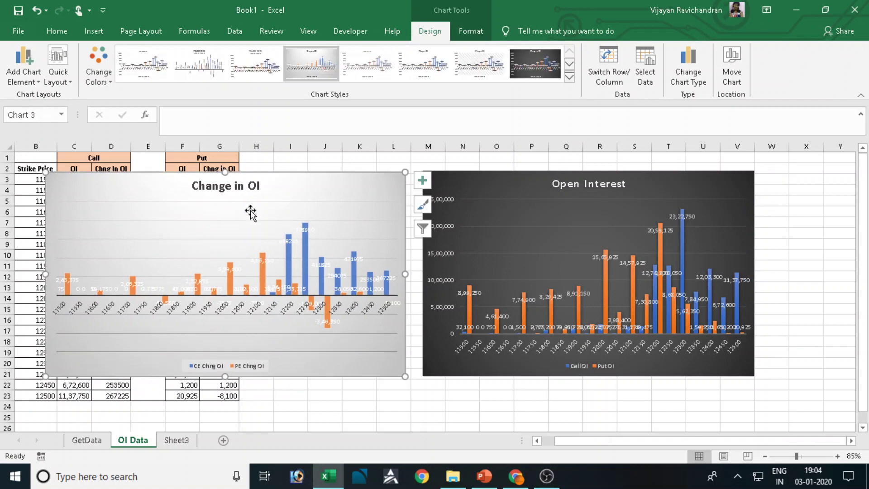